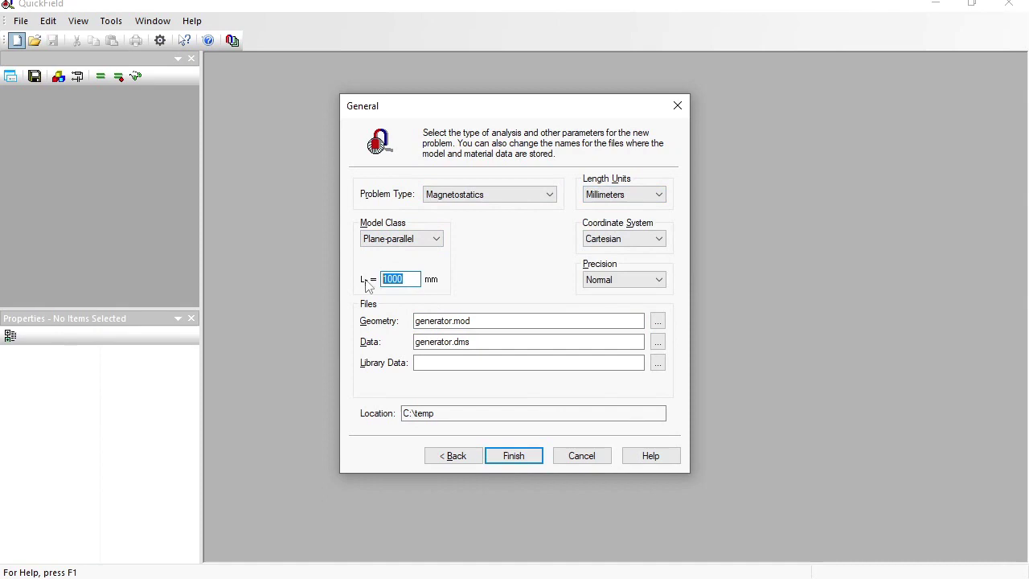
Finish creating the plane-parallel magnetostatics problem with a z-length of 65 mm and open its generator.mod geometry
text(65)
click(510, 456)
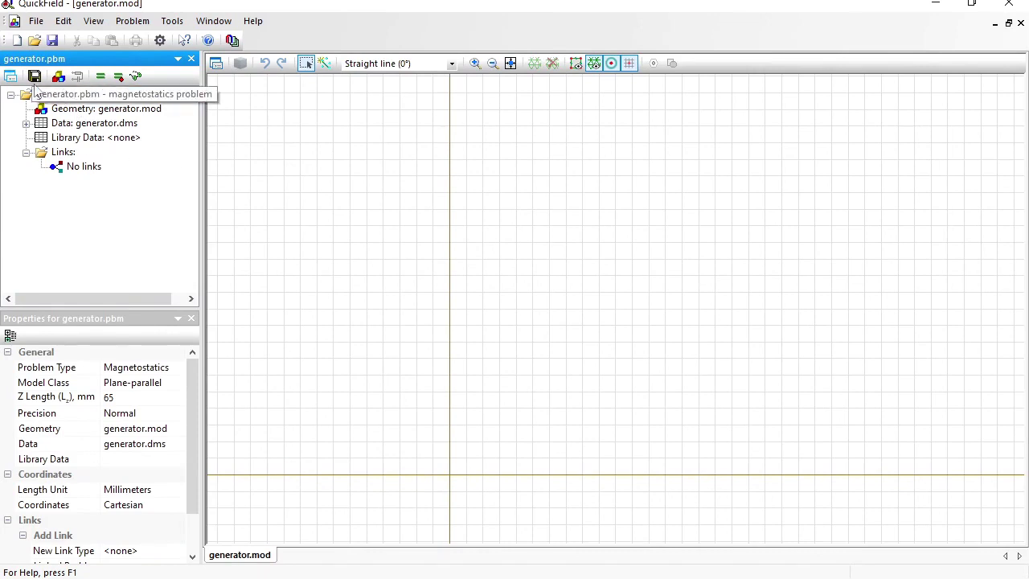
click(115, 111)
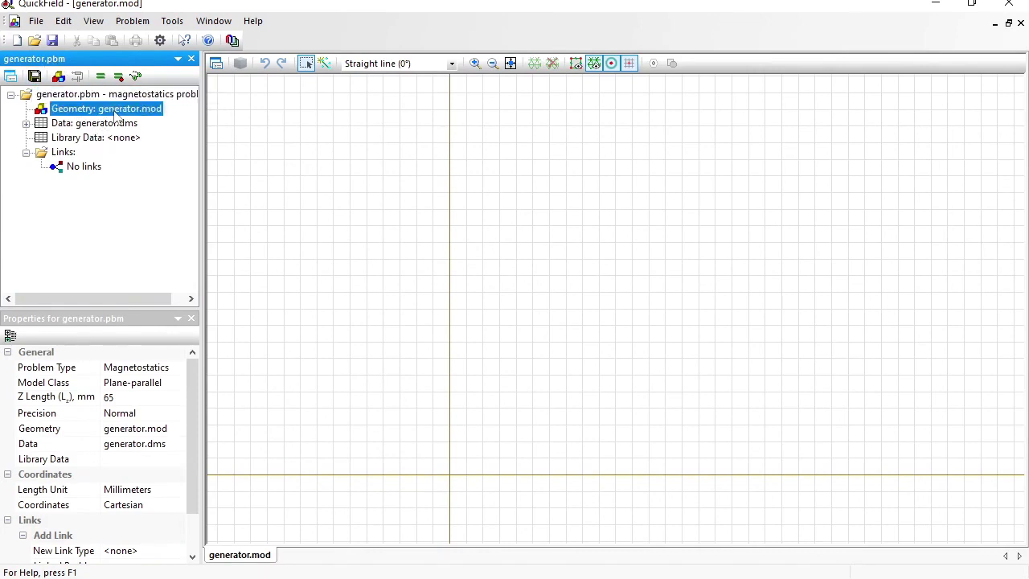
click(448, 175)
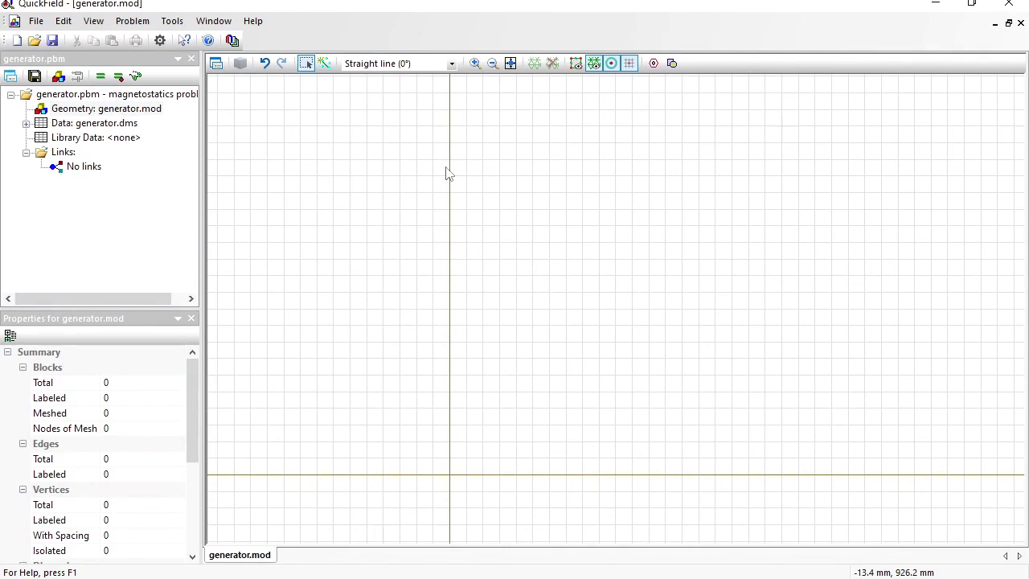
Import the machine cross-section from pm_generator.dxf into the geometry model
click(36, 21)
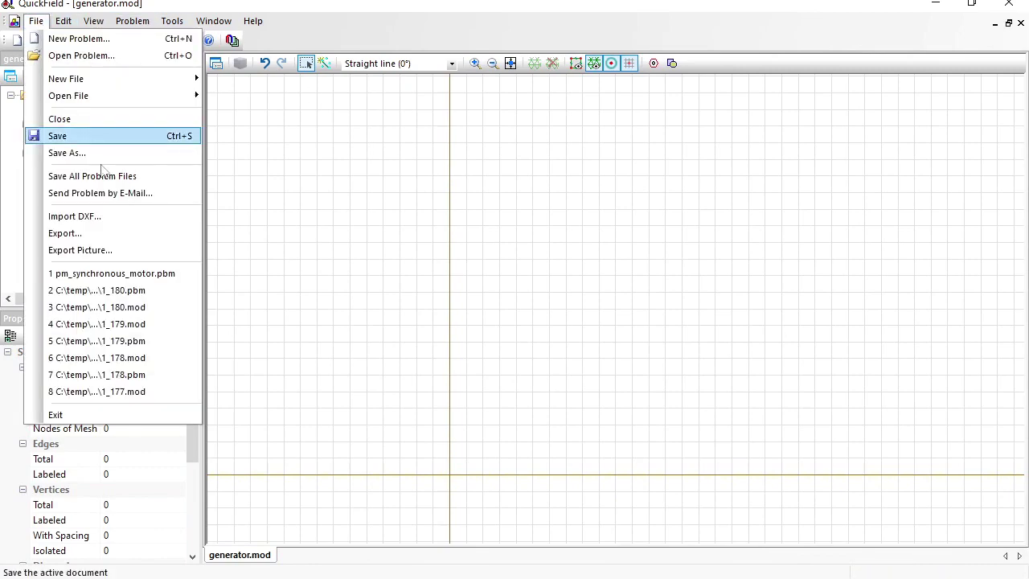
click(131, 213)
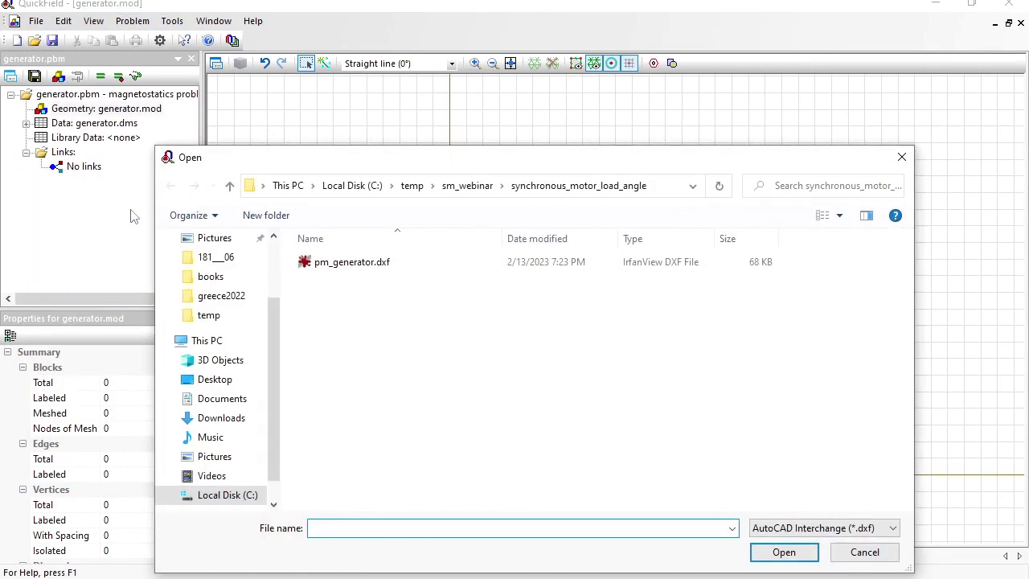
click(312, 263)
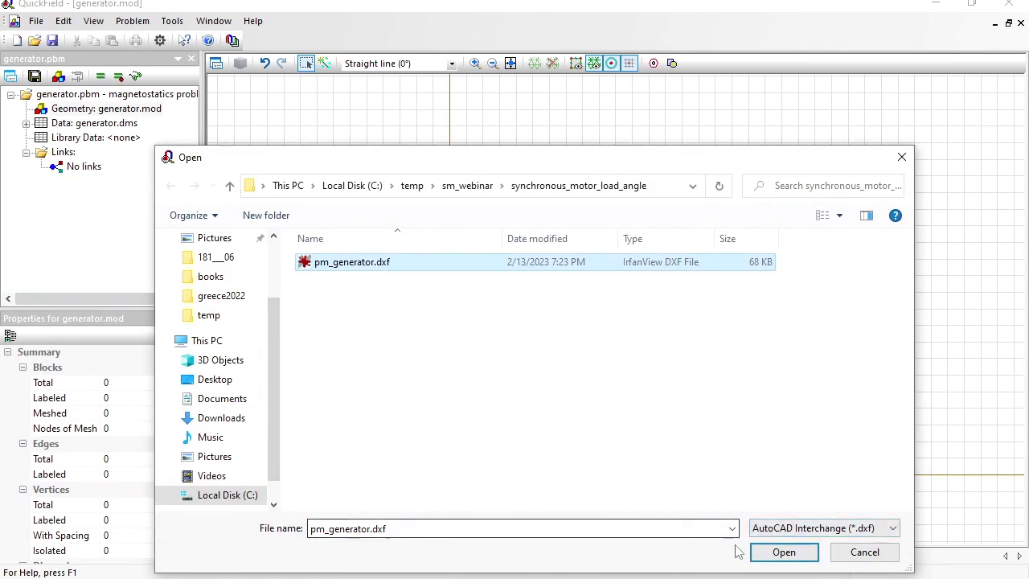
click(770, 555)
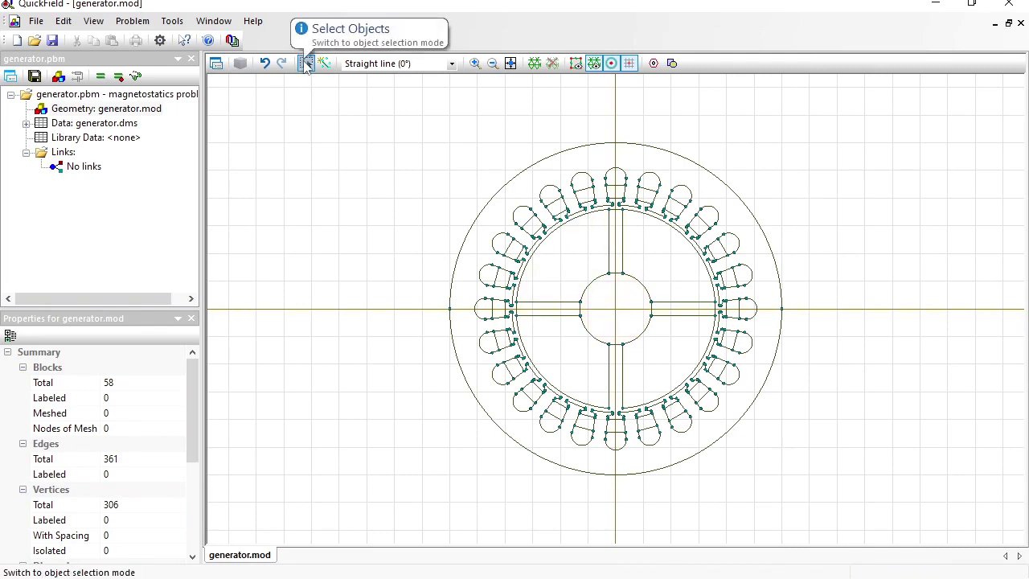
Label the central circular block as shaft
click(619, 317)
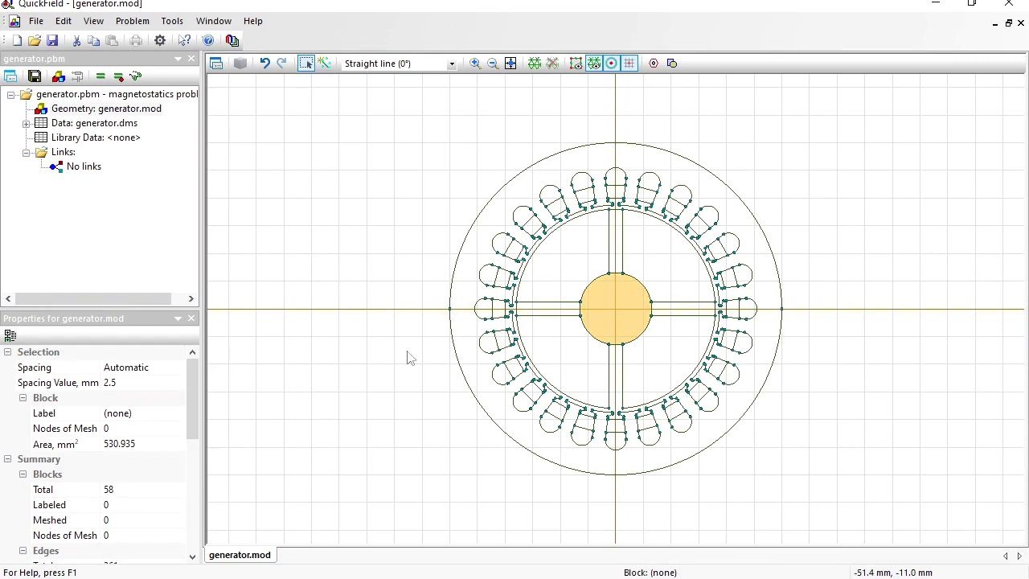
click(148, 415)
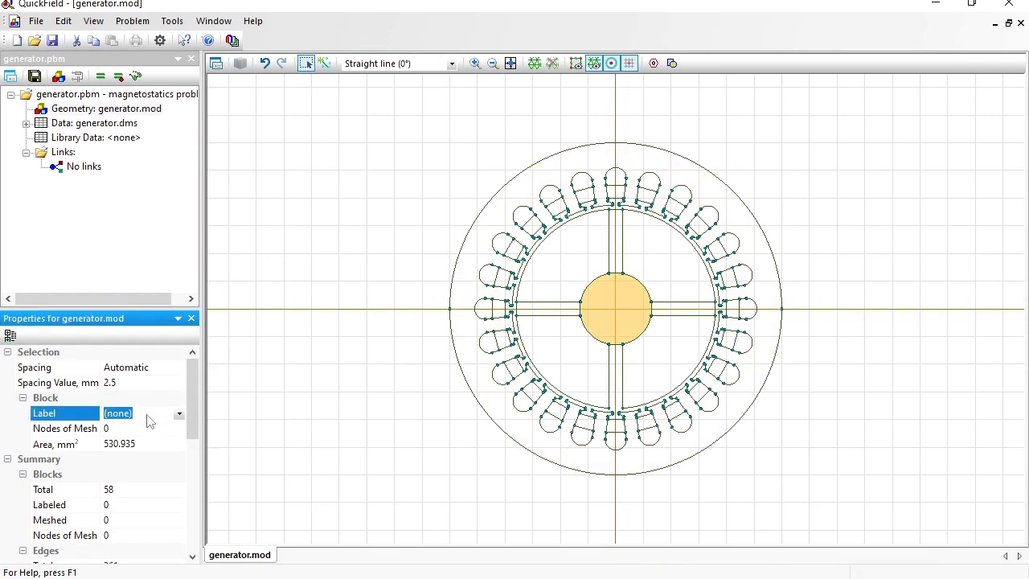
text(shaft)
key(Return)
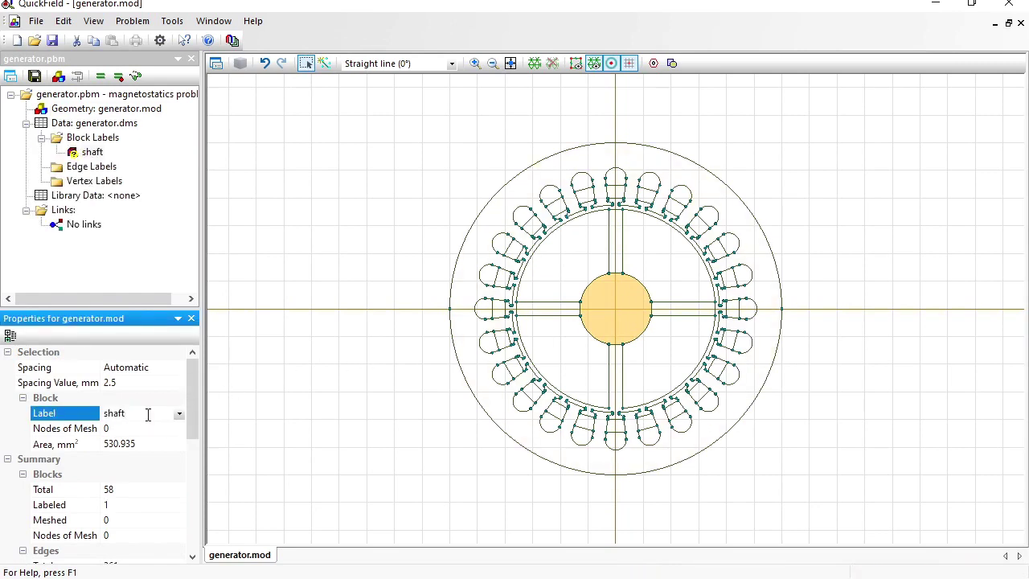
Label the outer slotted ring block as stator
click(543, 177)
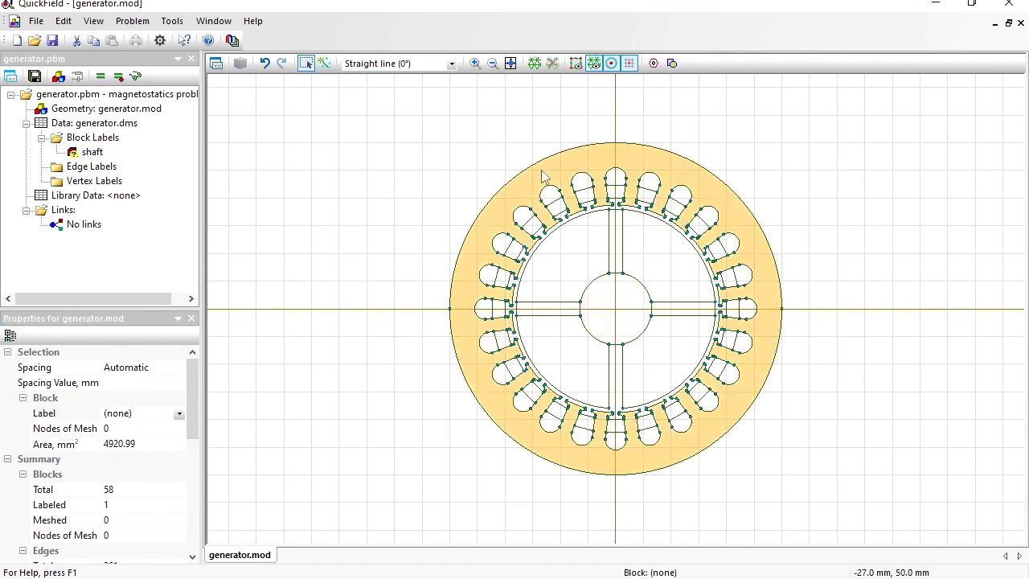
click(146, 415)
text(sha)
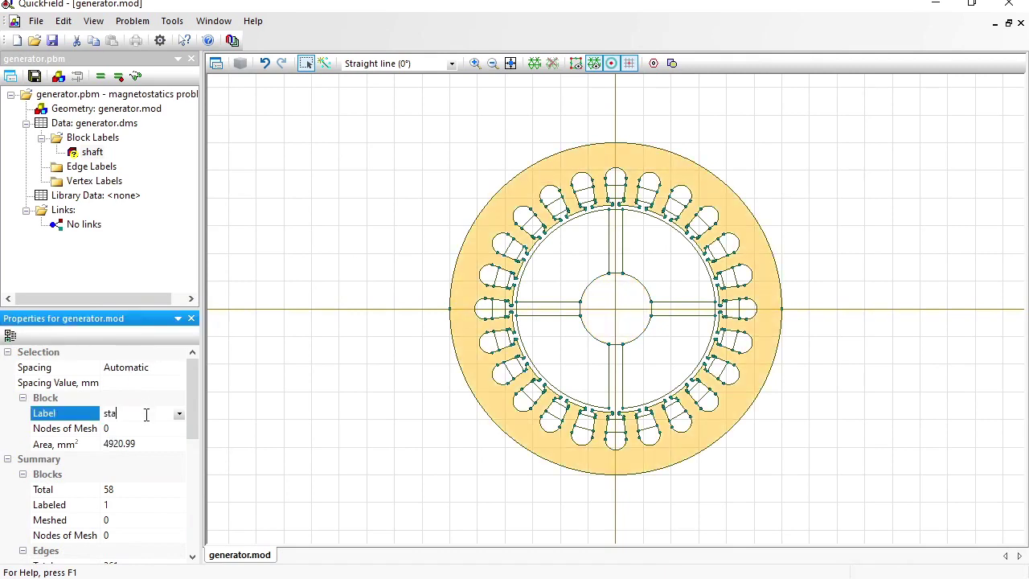
key(Return)
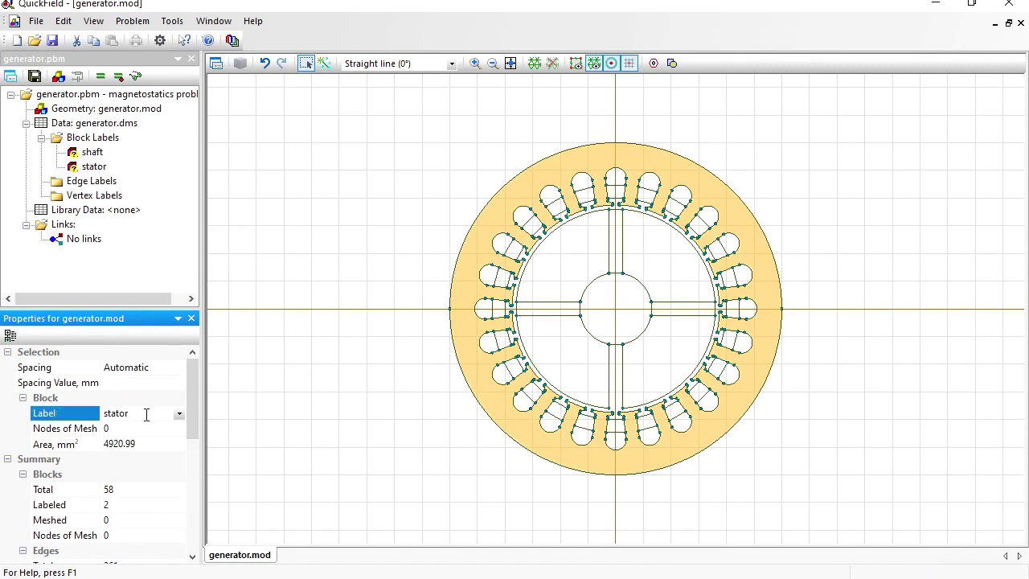
Select all four quadrant blocks around the shaft and give them the label rotor
click(591, 260)
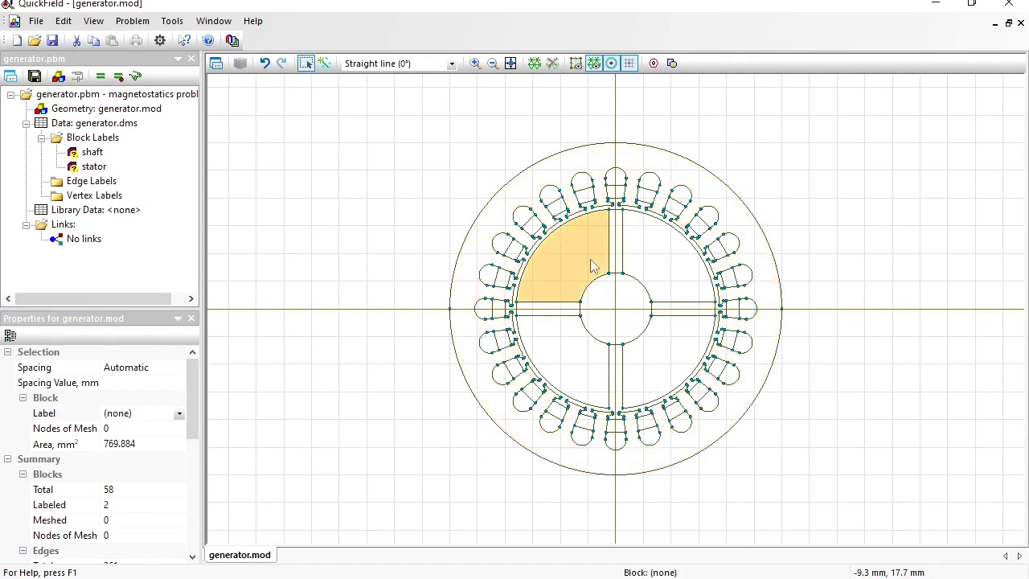
ctrl+click(652, 256)
ctrl+click(657, 350)
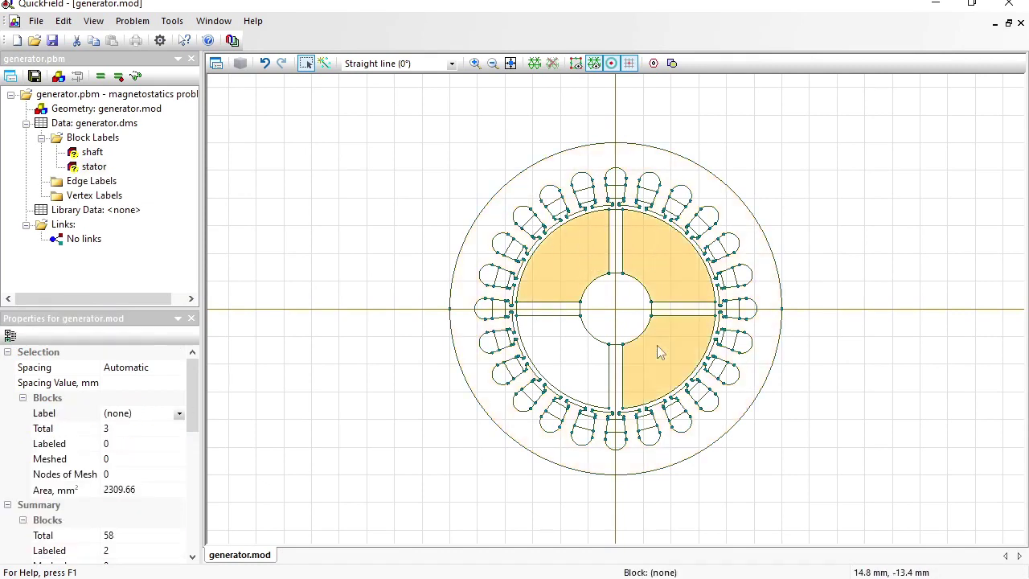
ctrl+click(572, 361)
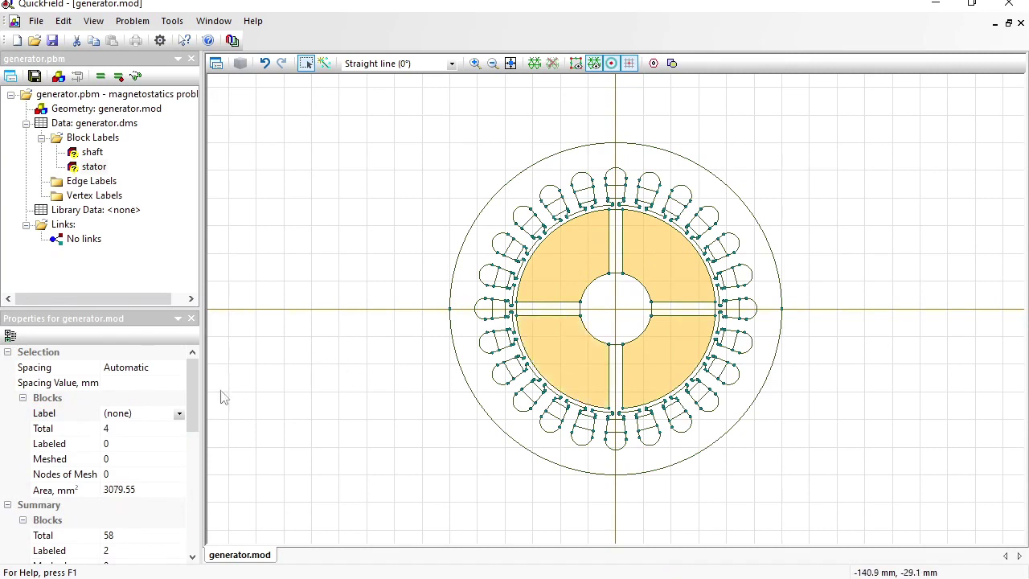
click(151, 414)
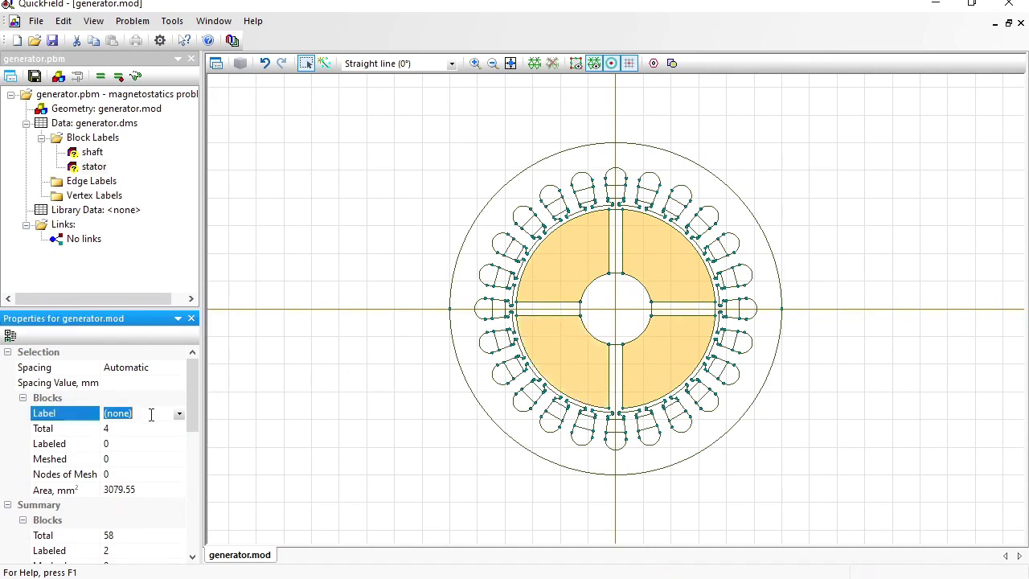
text(rotor)
key(Return)
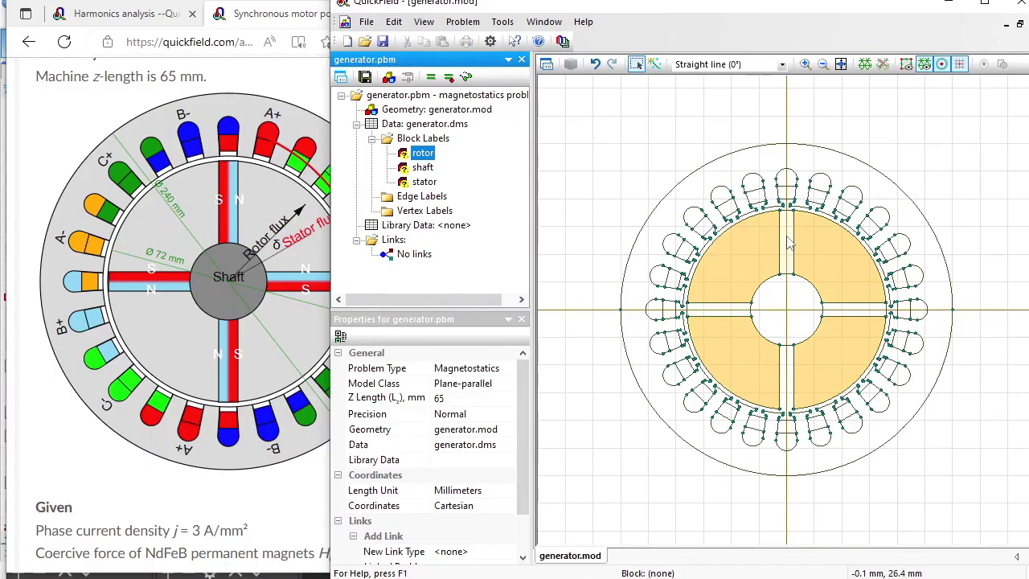
Label the magnet block directly above the shaft as PM+0
click(791, 244)
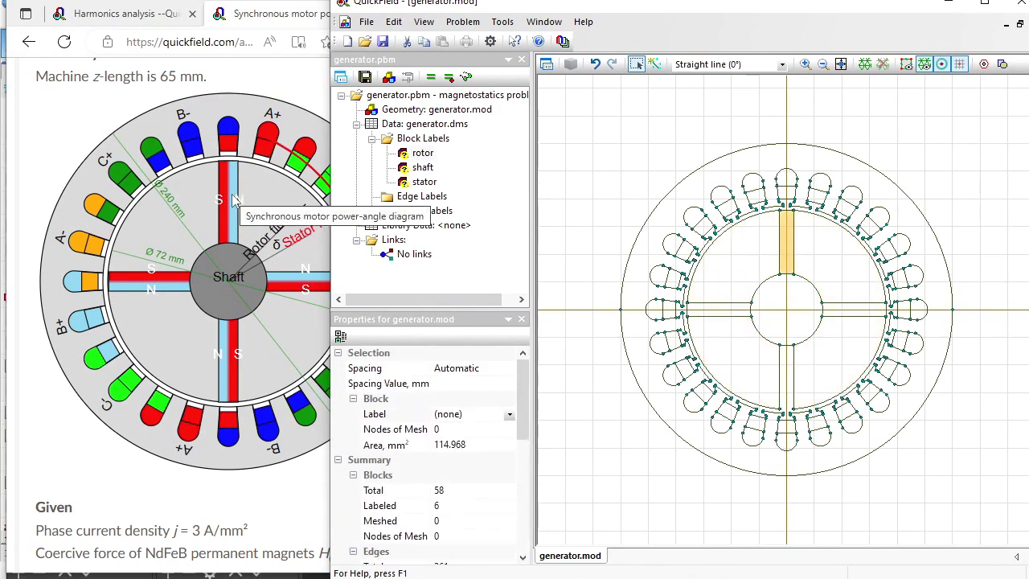
click(464, 413)
text(PM+0)
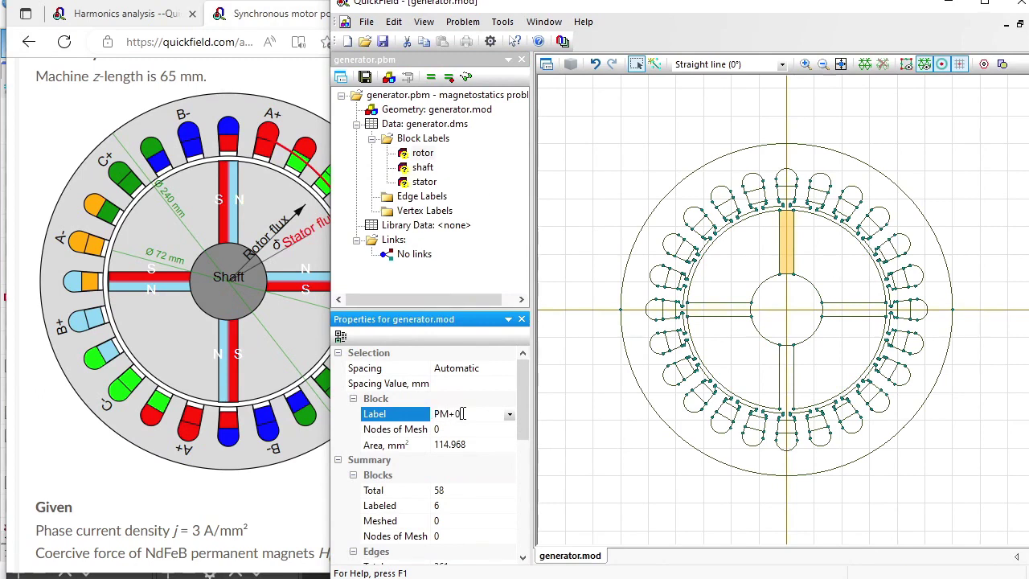
key(Return)
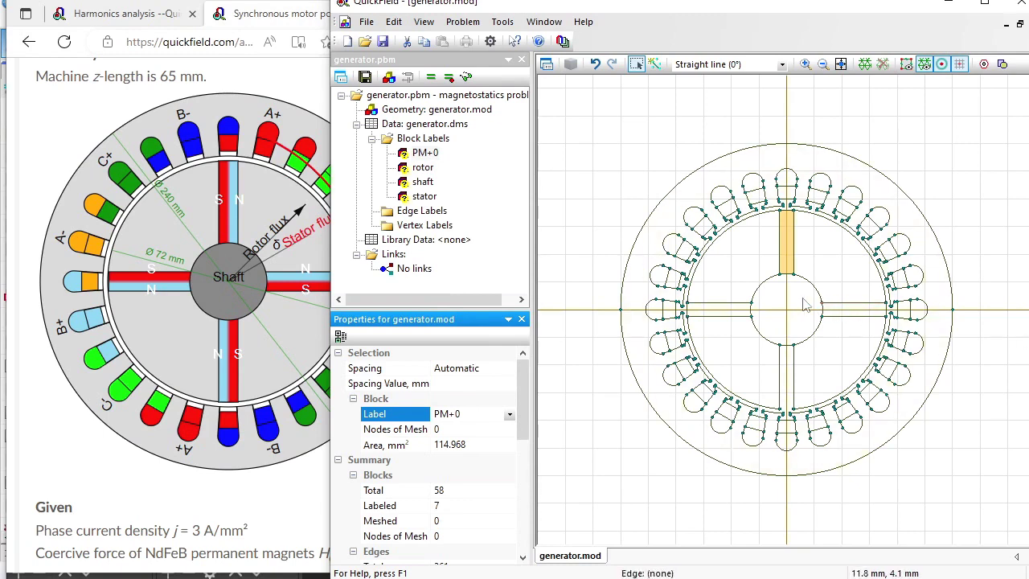
Label the horizontal magnet block on the right side of the shaft as PM+90
click(861, 312)
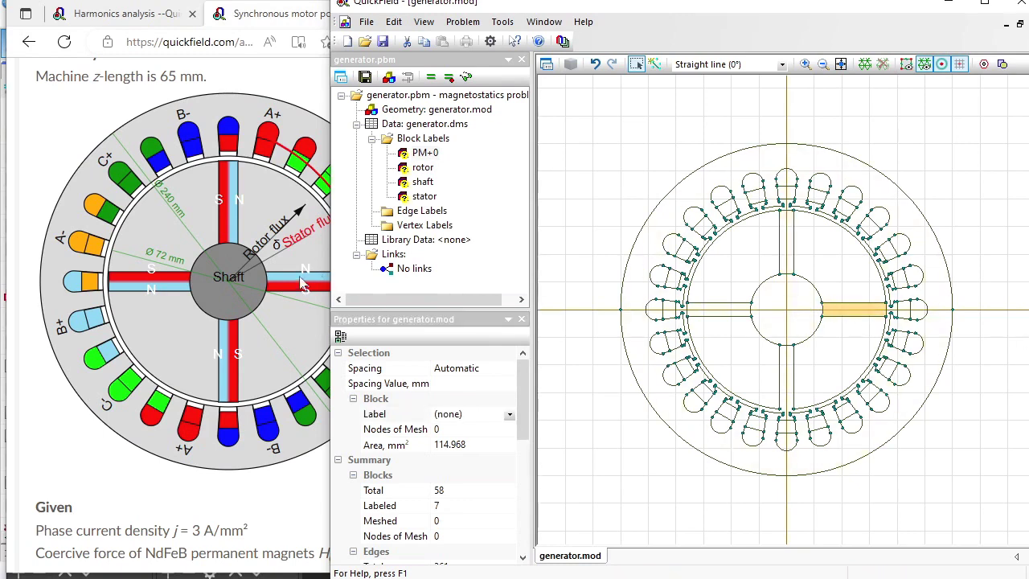
click(484, 414)
text(P)
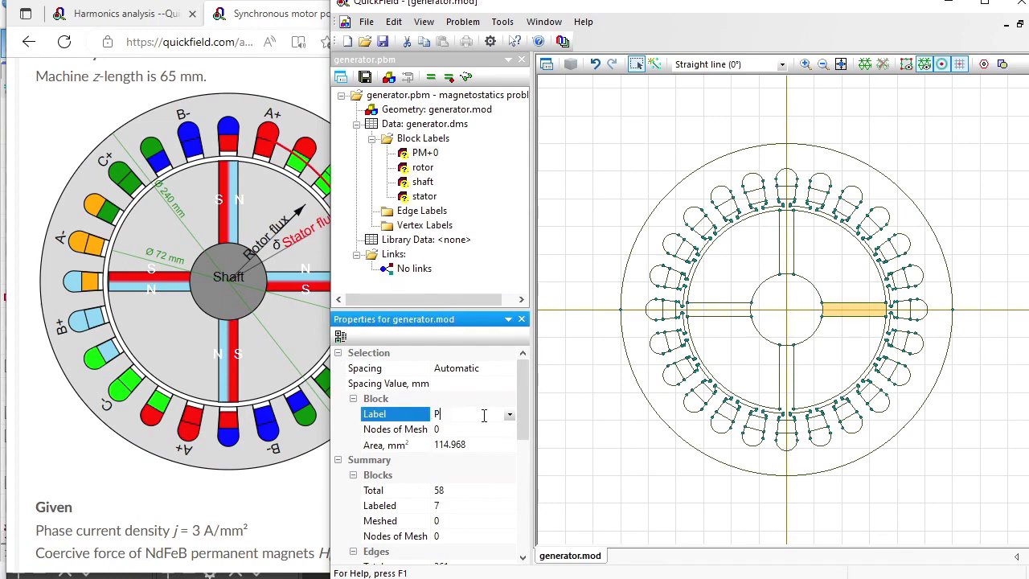
text(M+90)
key(Return)
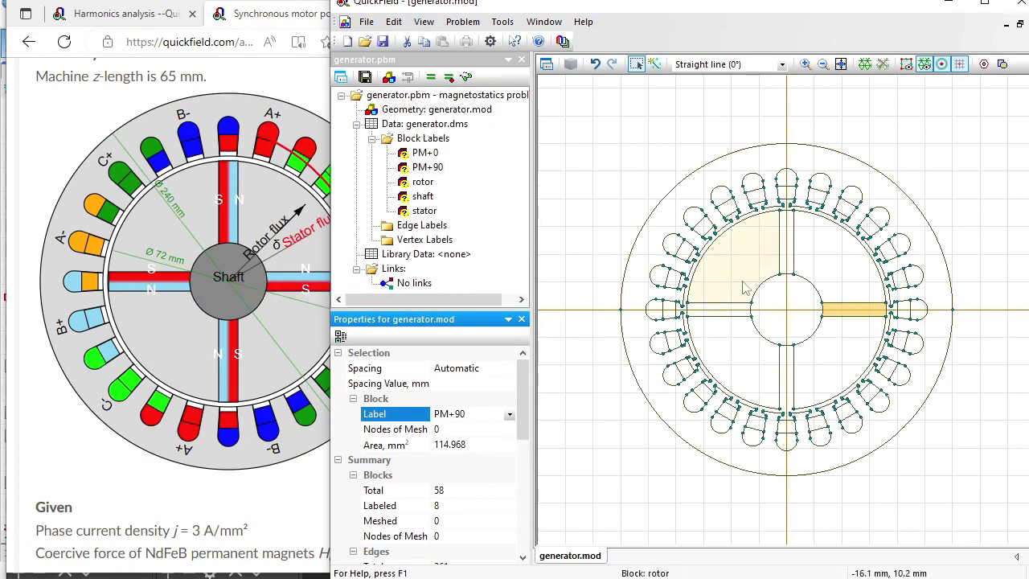
Label the horizontal magnet block on the left side of the shaft as PM-90
click(721, 315)
click(480, 414)
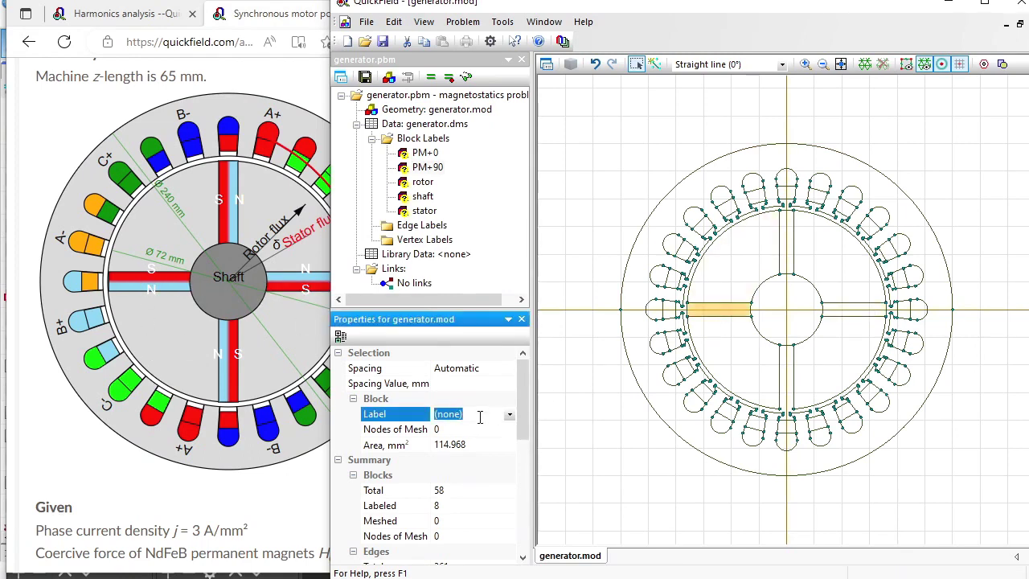
text(PM-90)
key(Return)
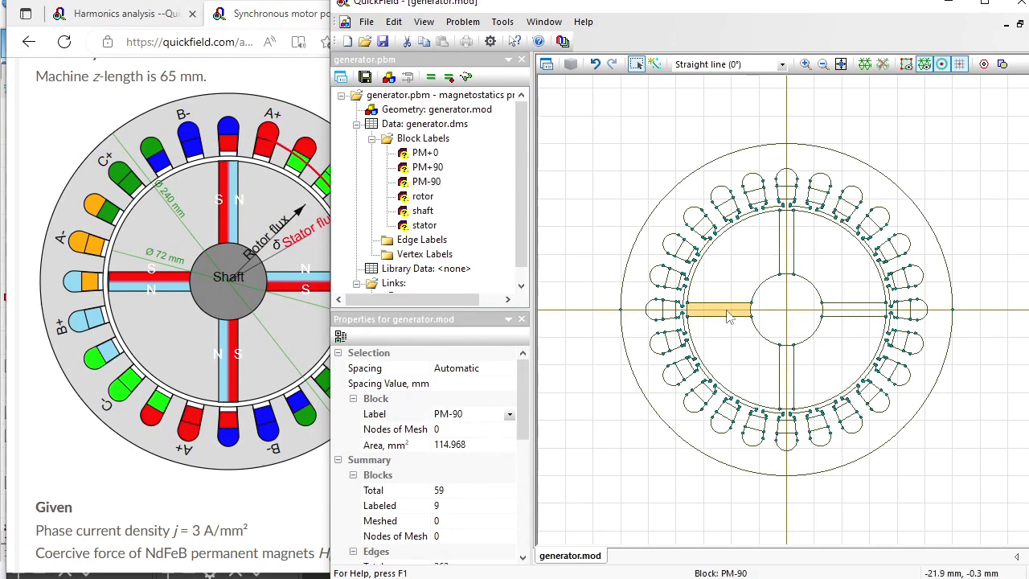
Label the vertical magnet block below the shaft as PM+180
click(790, 380)
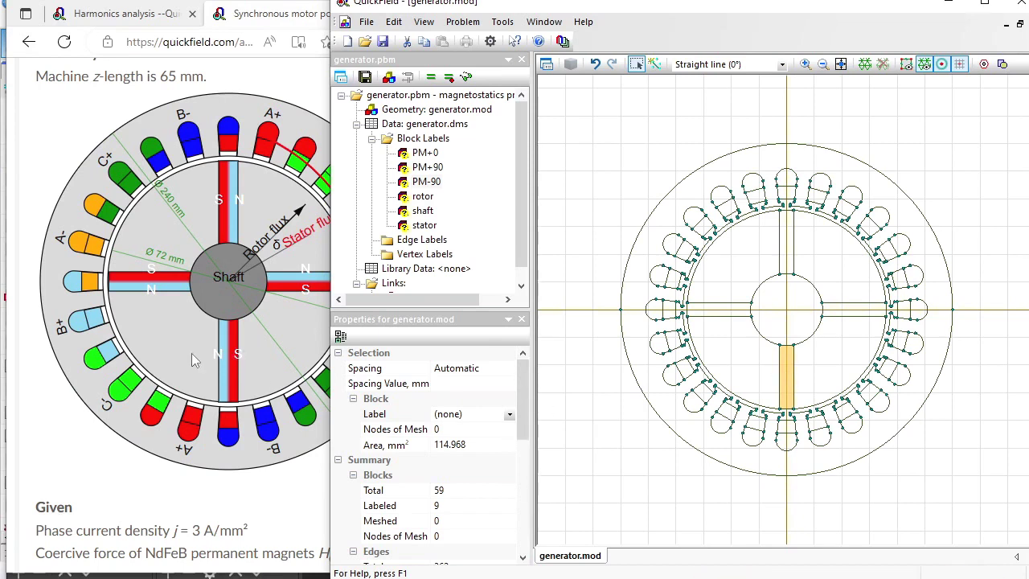
click(486, 444)
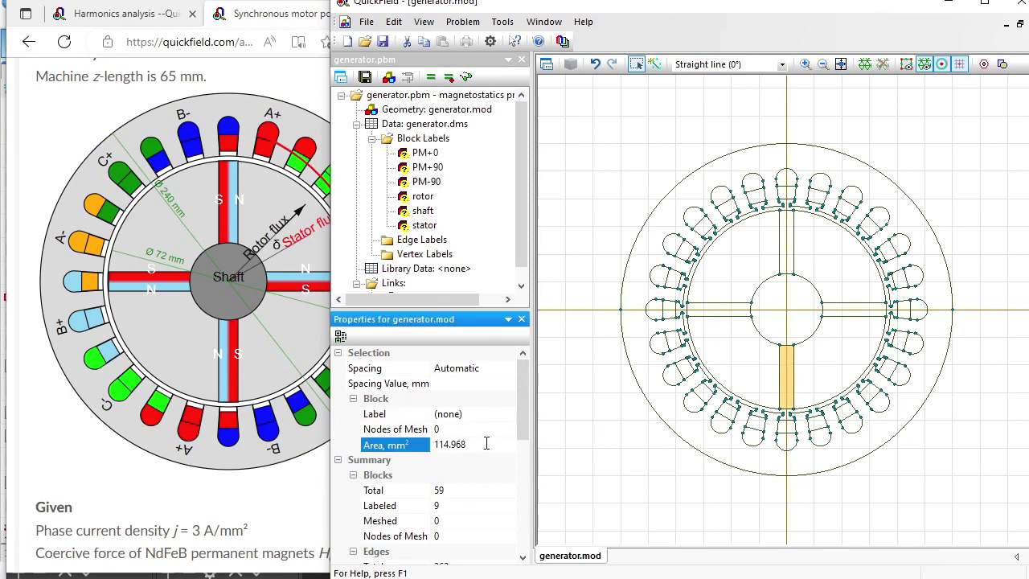
click(478, 414)
text(PM+180)
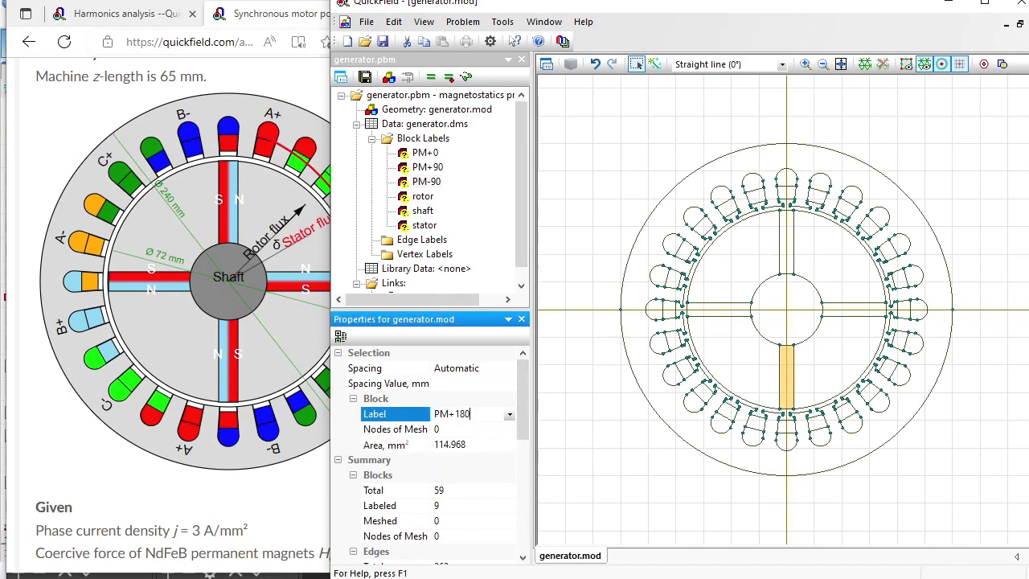
key(Return)
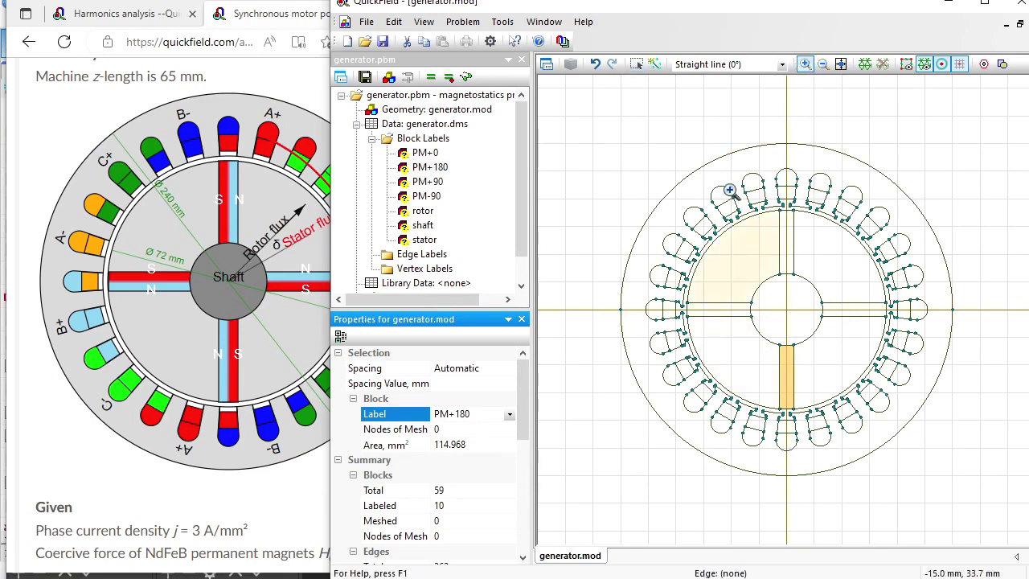
Label the thin gap block between rotor and stator, including the slot openings, as air
drag(730, 159, 892, 301)
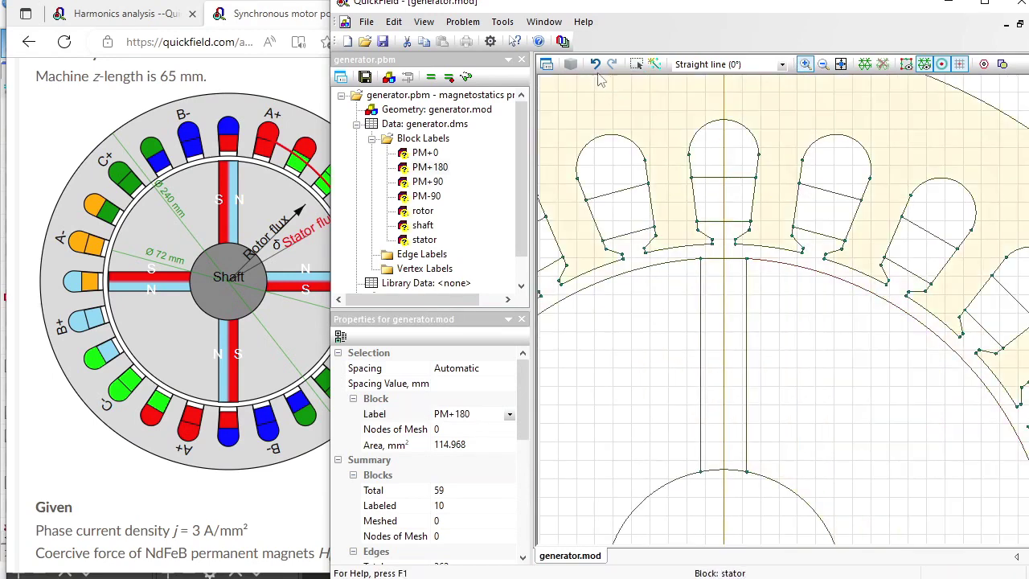
click(635, 63)
click(727, 256)
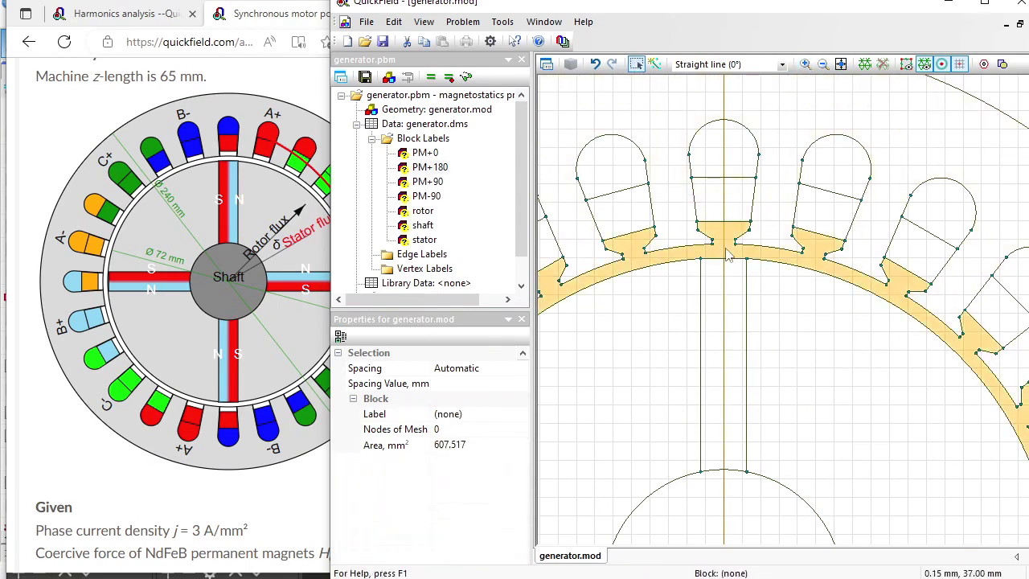
click(482, 413)
text(a)
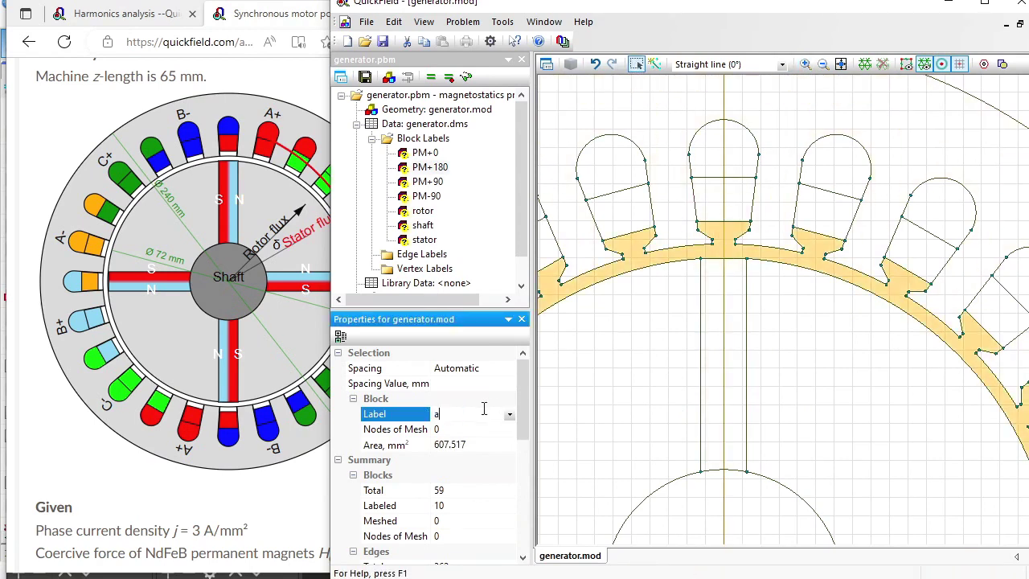
text(ir)
key(Return)
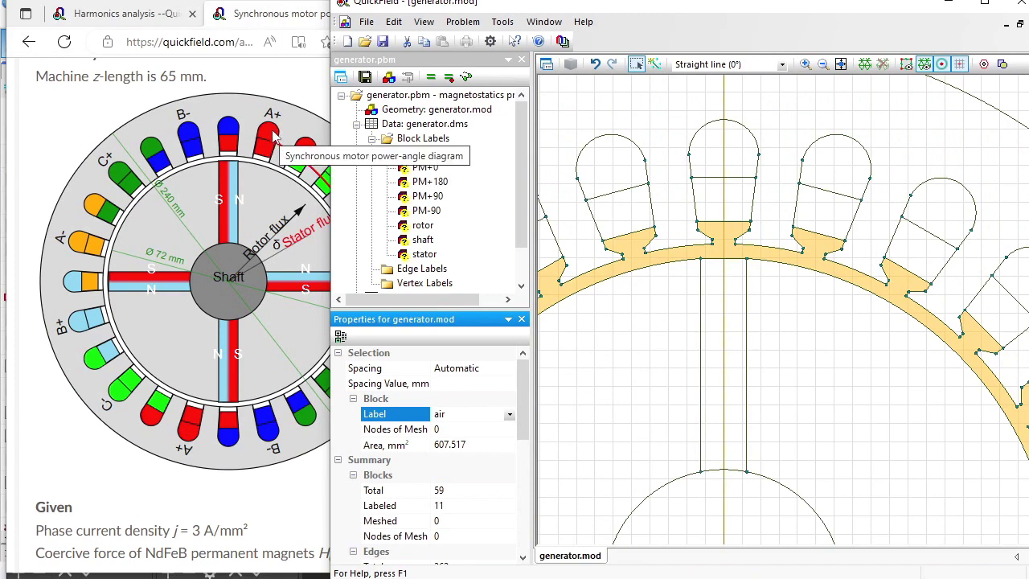
Label the inner half of the 12 o'clock slot, both halves of the next slot clockwise, and the following slot's outer half as A+
click(730, 210)
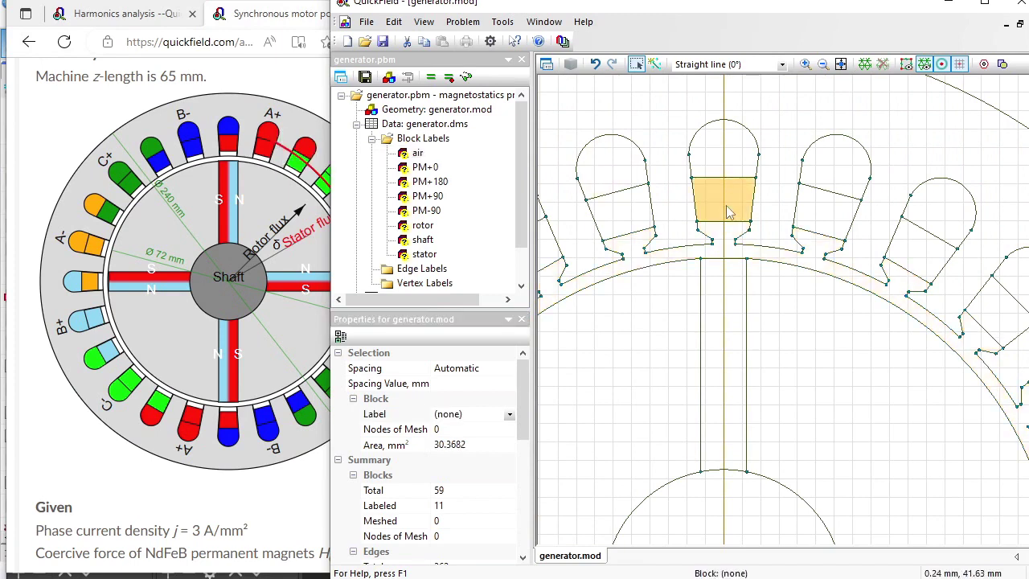
ctrl+click(827, 211)
ctrl+click(836, 165)
ctrl+click(936, 210)
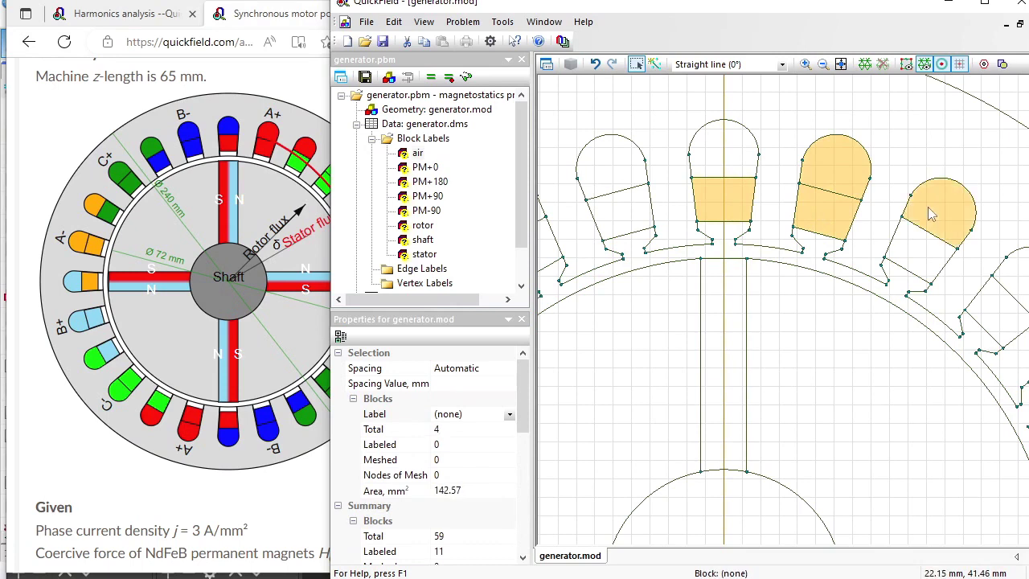
click(484, 414)
text(A+)
key(Return)
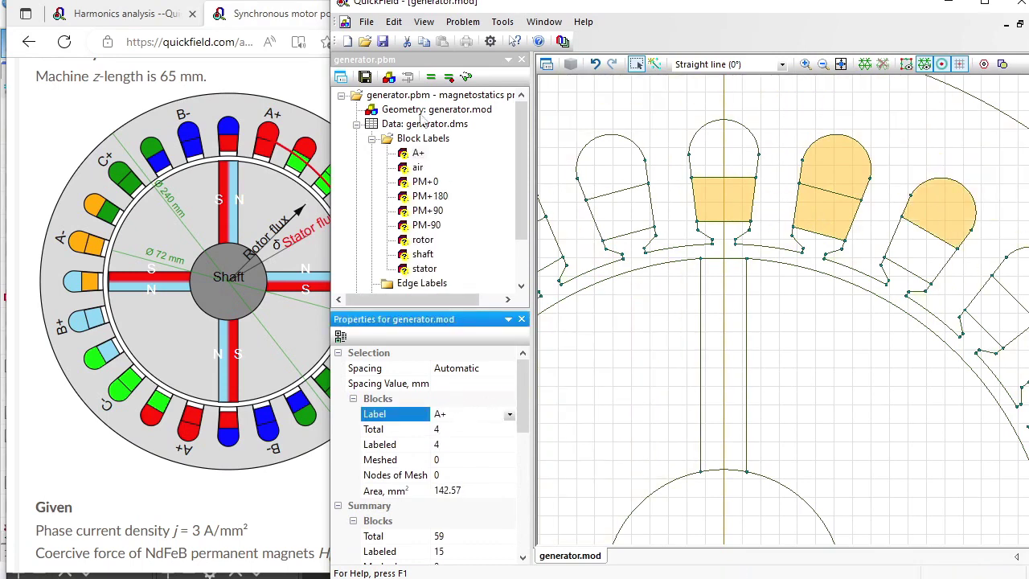
Label the second slot's inner half clockwise from 12 o'clock, both halves of the third, and the fourth's outer half as C-
click(291, 88)
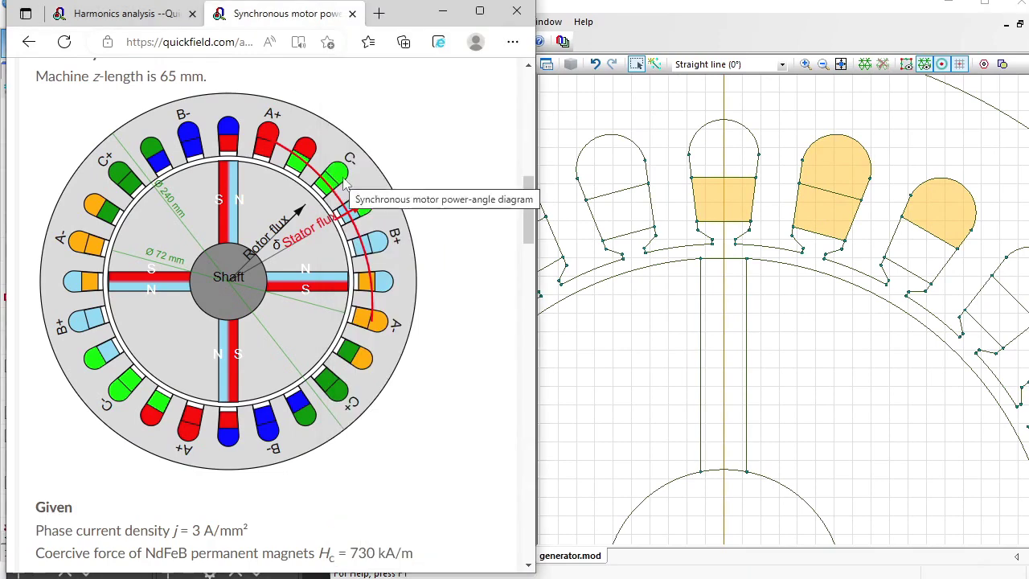
drag(777, 300, 578, 198)
click(726, 158)
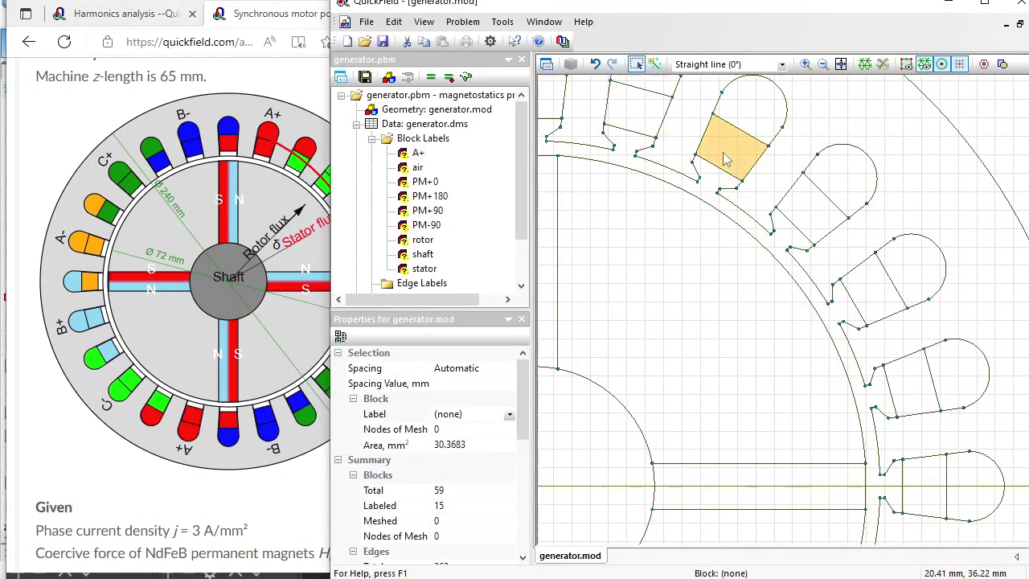
ctrl+click(820, 223)
ctrl+click(839, 173)
ctrl+click(910, 268)
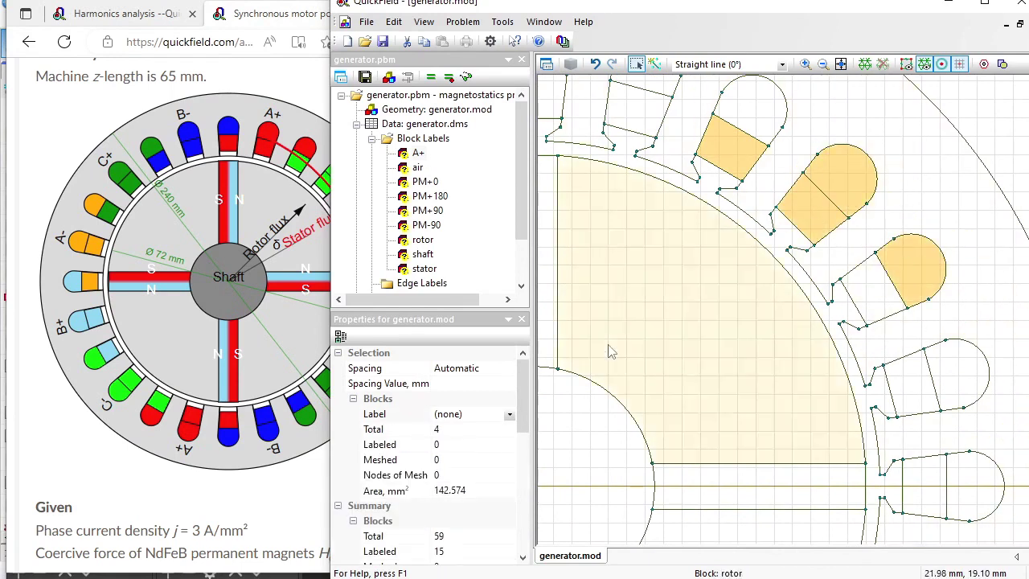
click(483, 413)
text(C-)
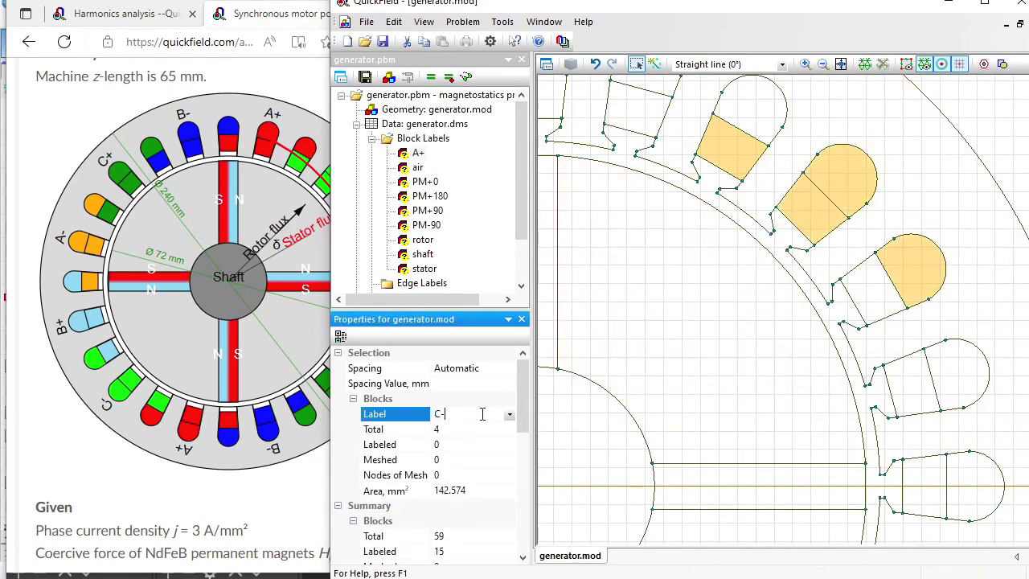
key(Return)
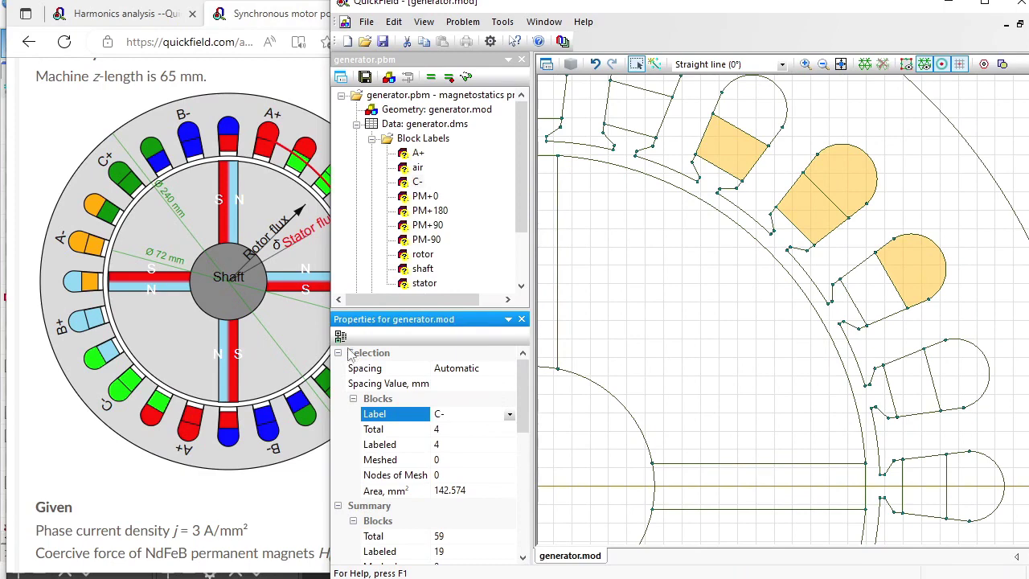
Label the fourth slot's inner half clockwise from 12 o'clock, both halves of the fifth, and the 3 o'clock slot's outer half as B+
drag(331, 291, 406, 295)
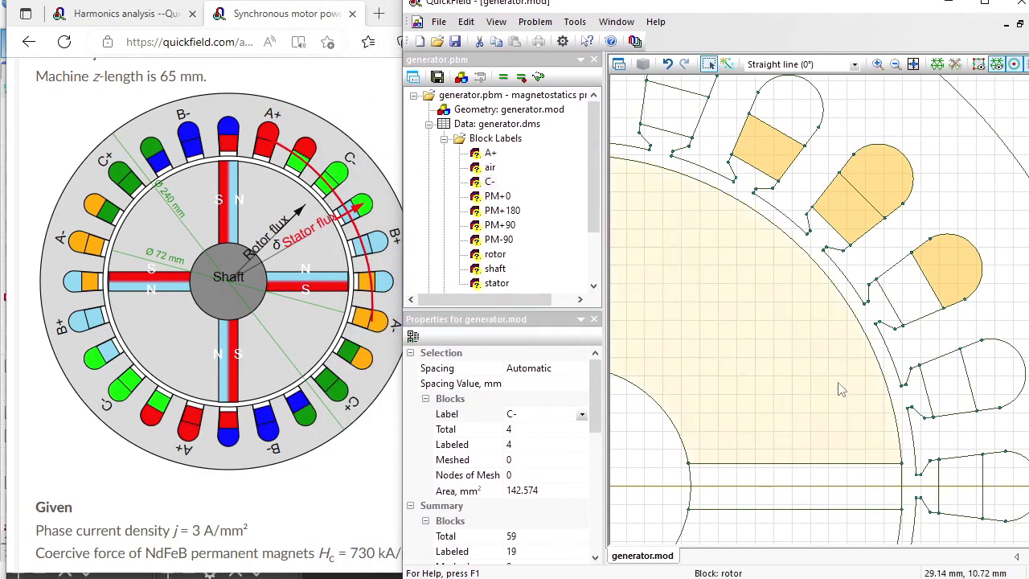
drag(841, 391, 758, 195)
click(834, 125)
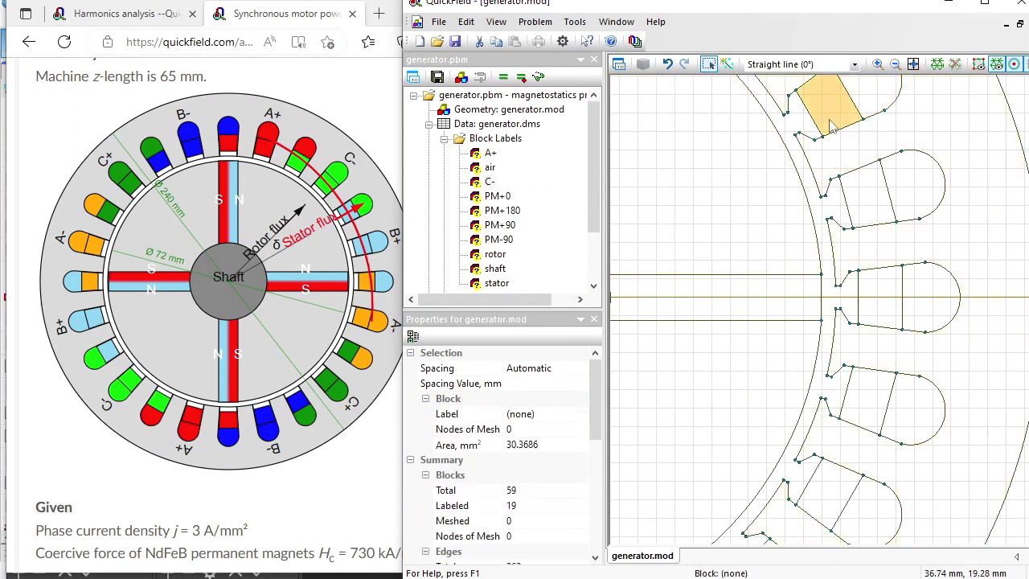
ctrl+click(868, 191)
ctrl+click(922, 183)
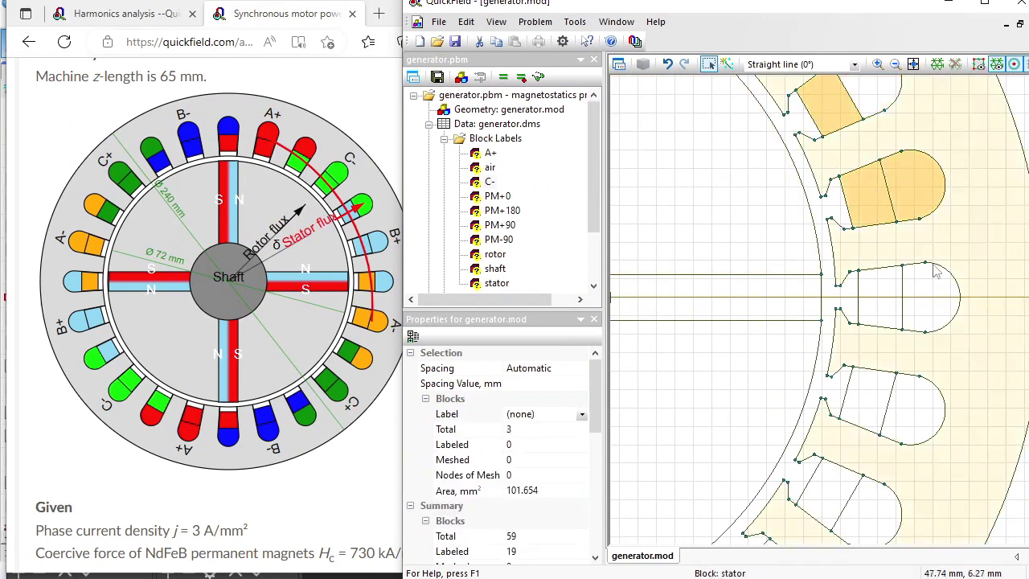
ctrl+click(936, 296)
click(581, 414)
text(B+)
key(Return)
Label the 3 o'clock slot's inner half, both halves of the next slot clockwise, and the following slot's outer half as A-
scroll(830, 171, down, 3)
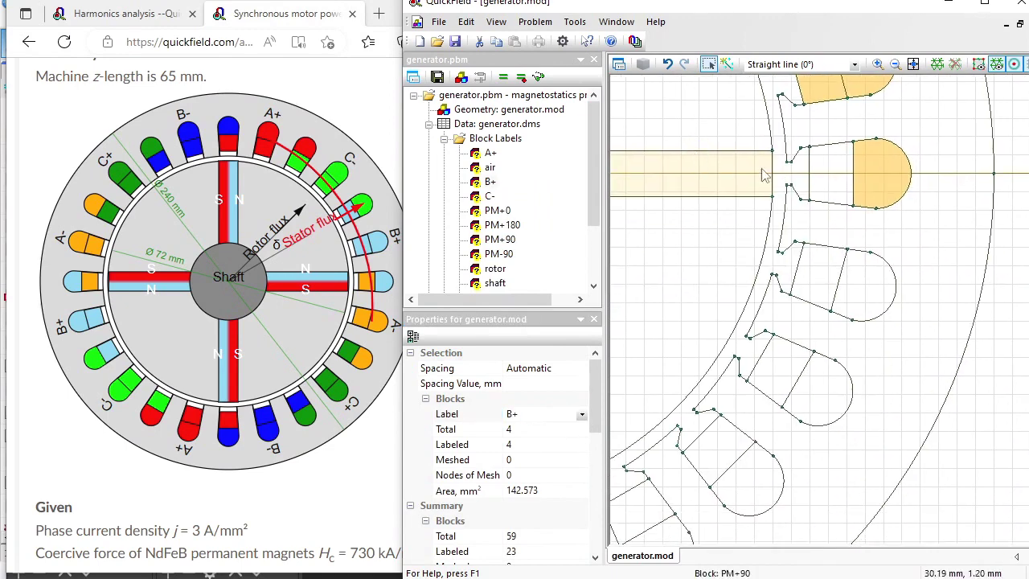
click(830, 171)
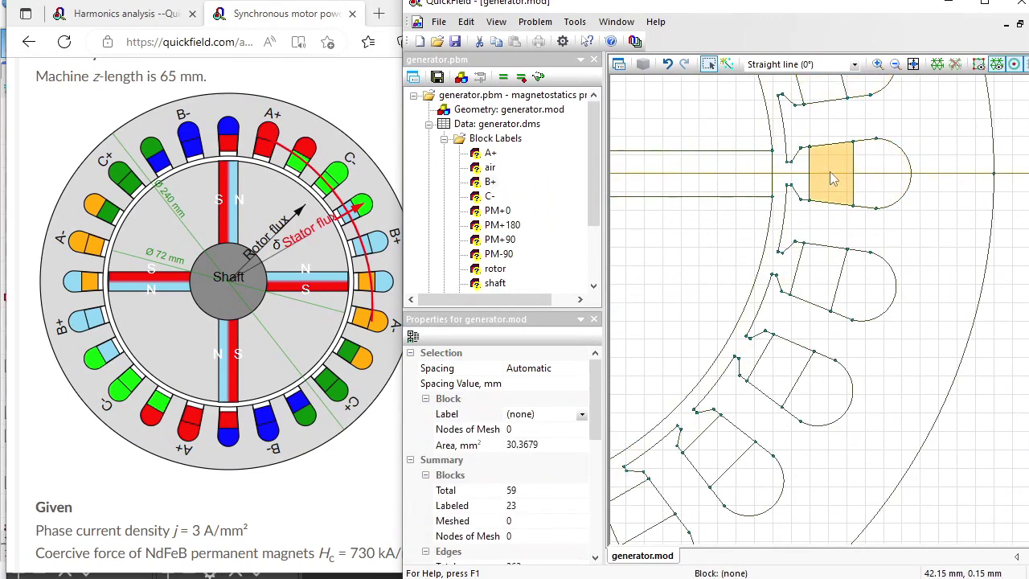
ctrl+click(823, 271)
ctrl+click(859, 285)
ctrl+click(840, 390)
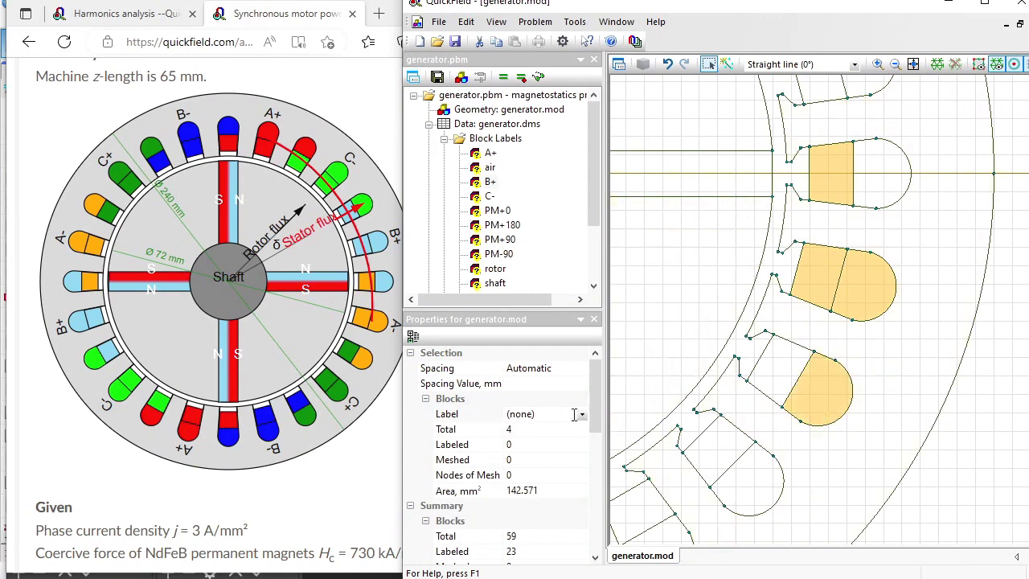
click(556, 414)
text(A-)
key(Return)
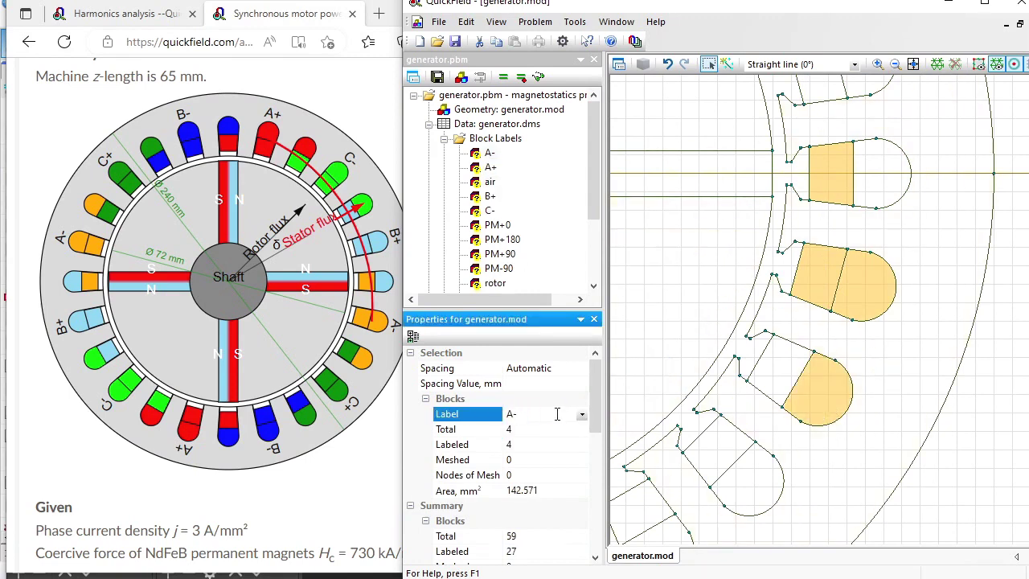
Label the second slot's inner half clockwise from 3 o'clock, both halves of the third, and the fourth's outer half as C+
click(766, 371)
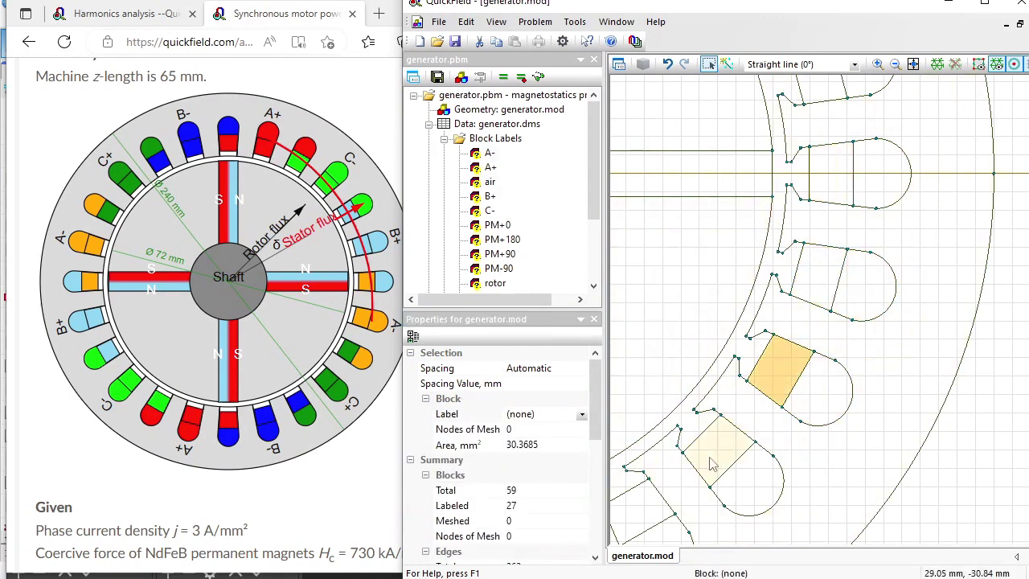
ctrl+click(714, 463)
ctrl+click(745, 483)
ctrl+click(674, 537)
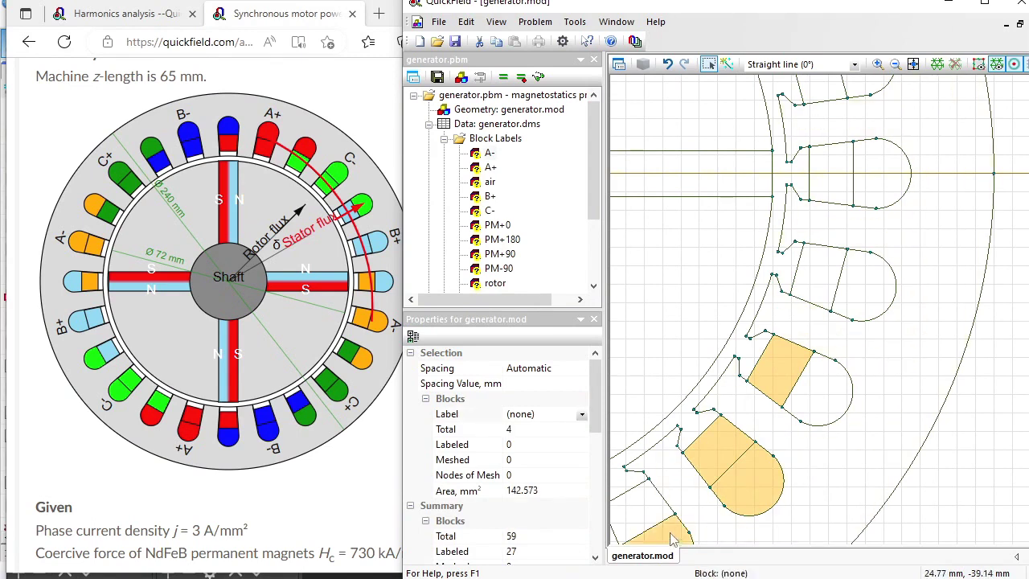
drag(724, 422, 792, 354)
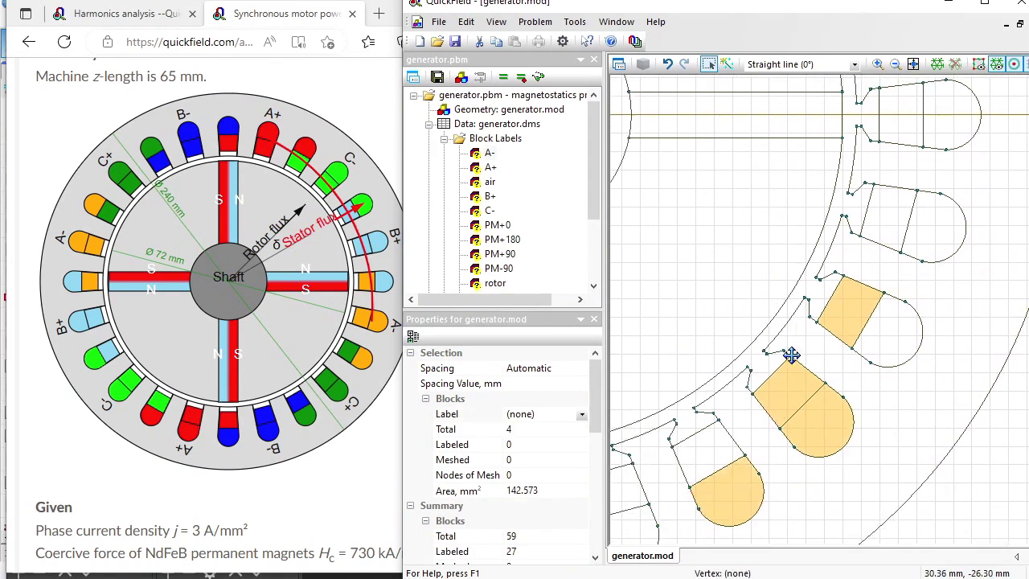
click(537, 413)
text(C+)
key(Return)
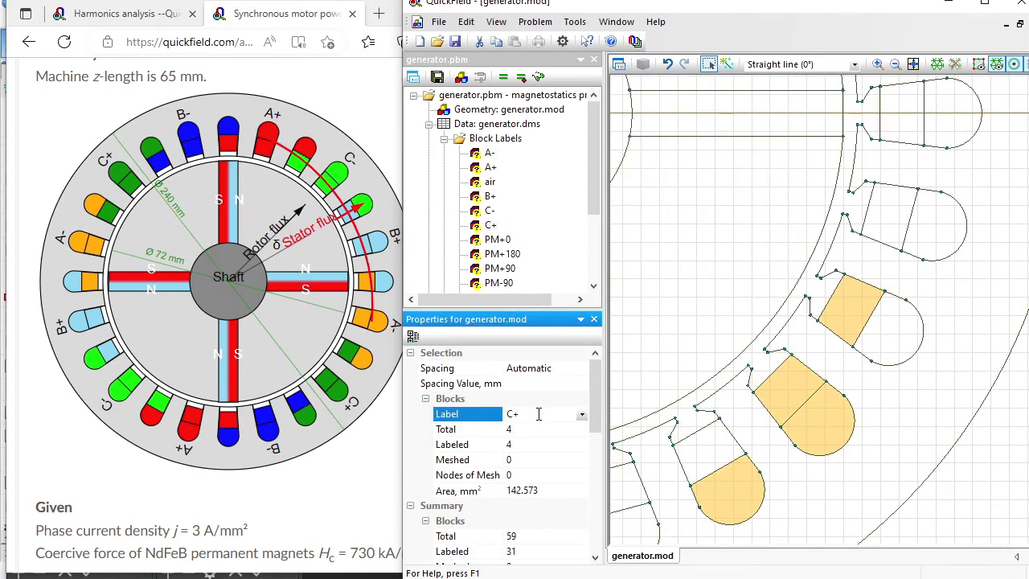
Label the fourth slot's inner half clockwise from 3 o'clock, both halves of the fifth, and the 6 o'clock slot's outer half as B-
scroll(699, 340, down, 5)
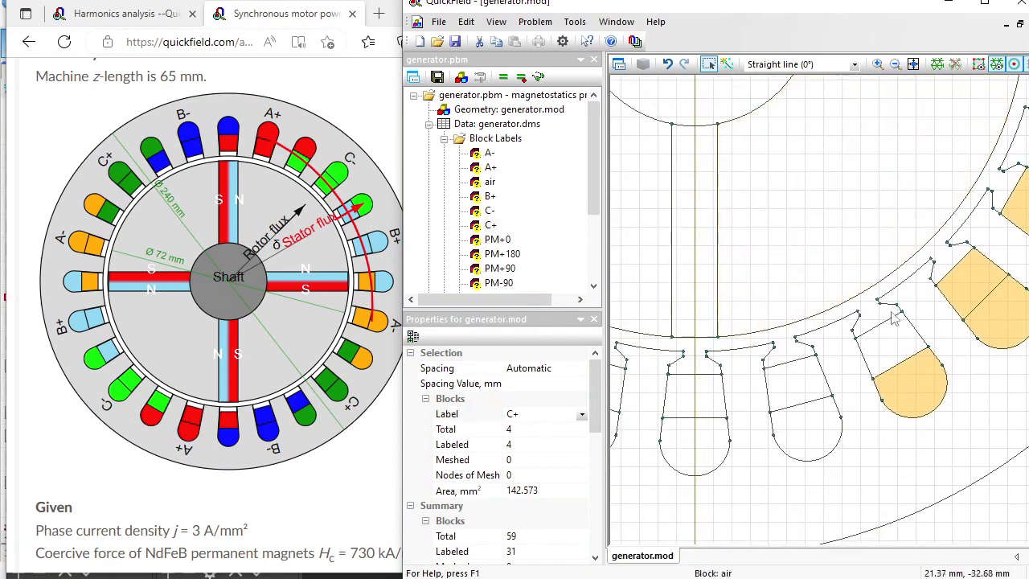
click(882, 363)
ctrl+click(803, 426)
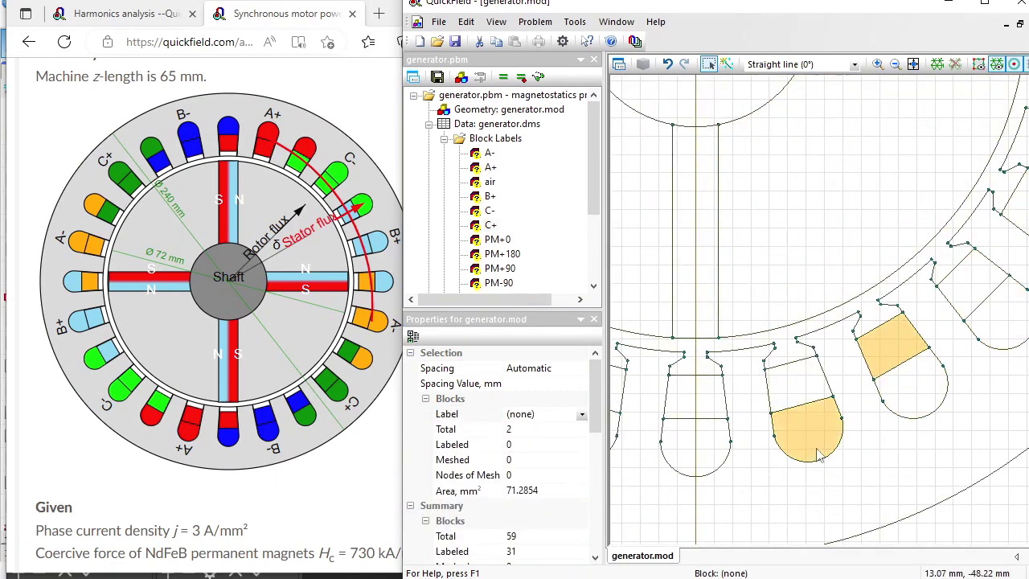
ctrl+click(802, 394)
ctrl+click(706, 442)
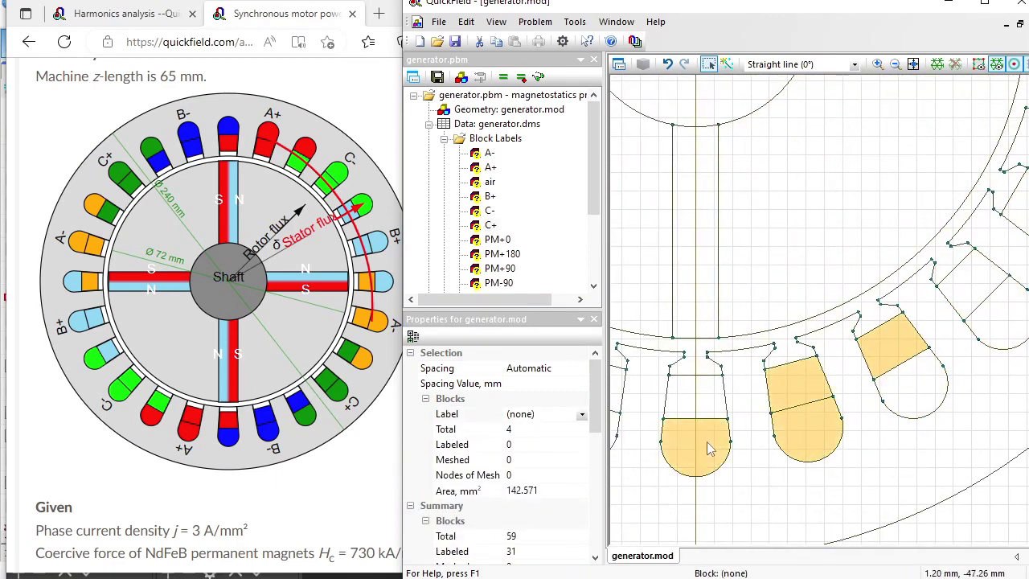
click(542, 413)
text(B-)
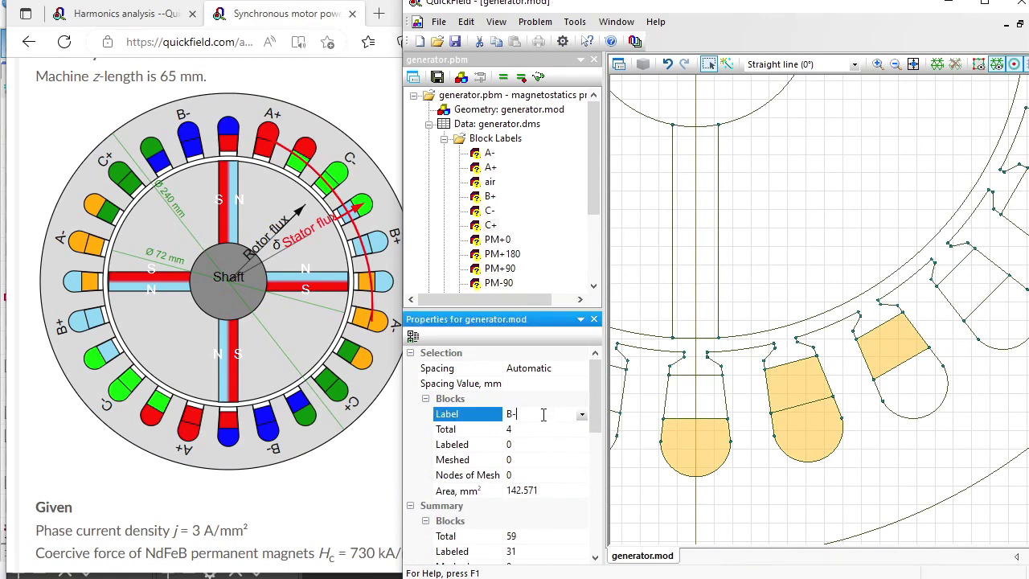
key(Return)
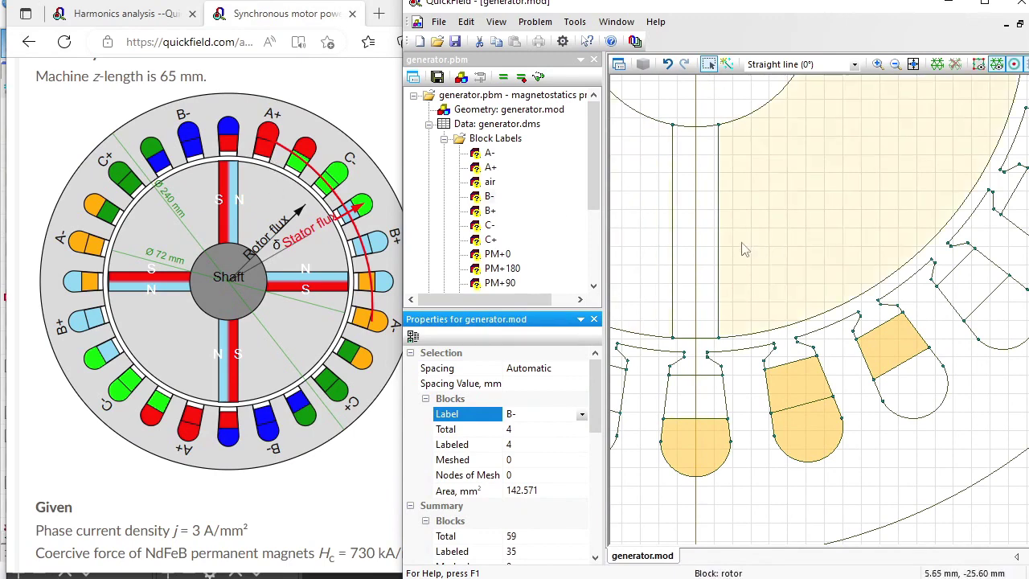
Label the 6 o'clock slot's inner half, both halves of the next slot clockwise, and the following slot's outer half as A+
drag(684, 232, 887, 225)
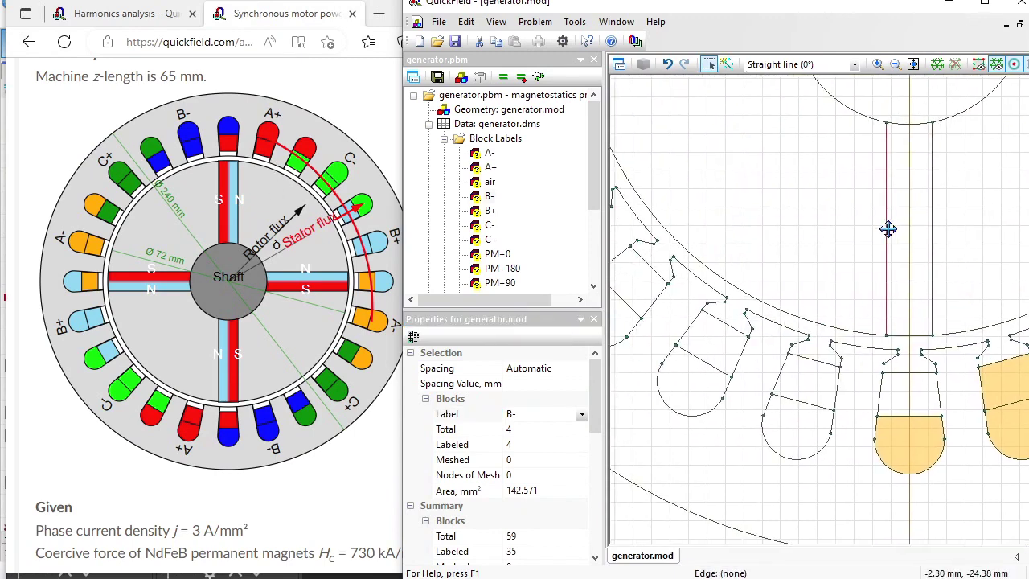
click(908, 394)
ctrl+click(691, 381)
ctrl+click(804, 373)
ctrl+click(796, 426)
click(563, 414)
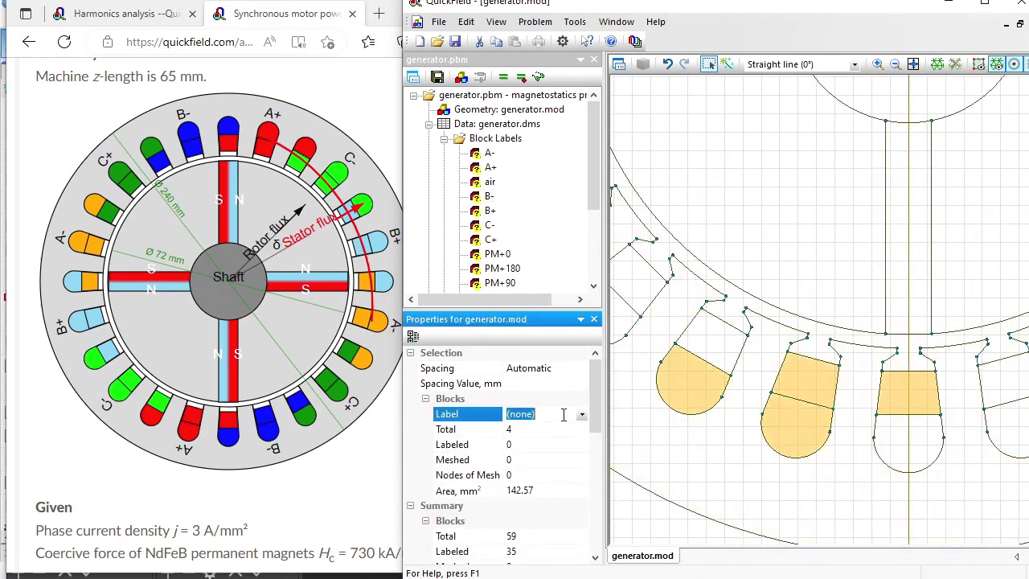
text(A+)
Label the second slot's inner half clockwise from 6 o'clock, both halves of the third, and the fourth's outer half as C-
drag(621, 416, 855, 431)
click(858, 428)
ctrl+click(778, 368)
ctrl+click(683, 310)
ctrl+click(747, 397)
click(543, 412)
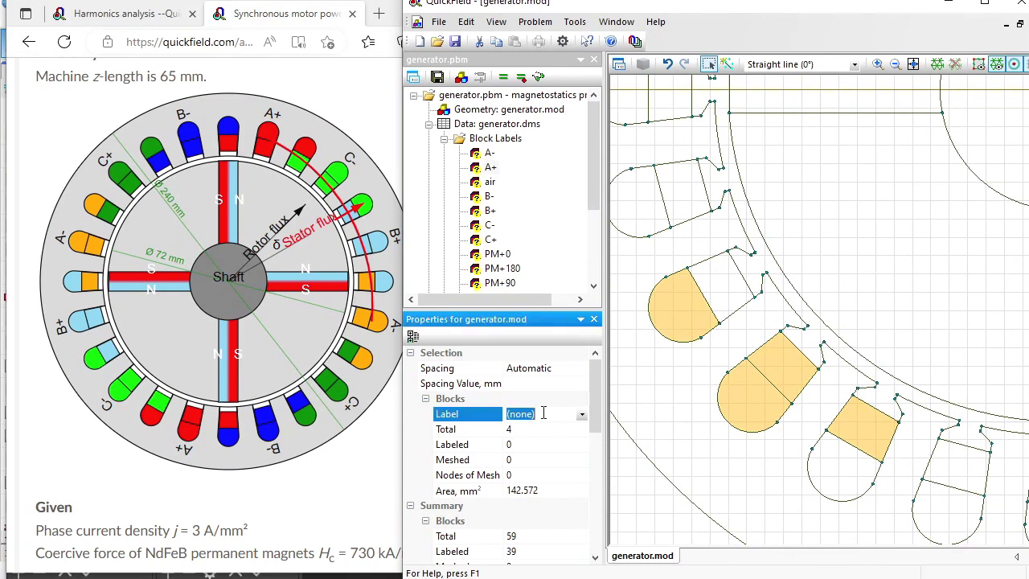
text(C-)
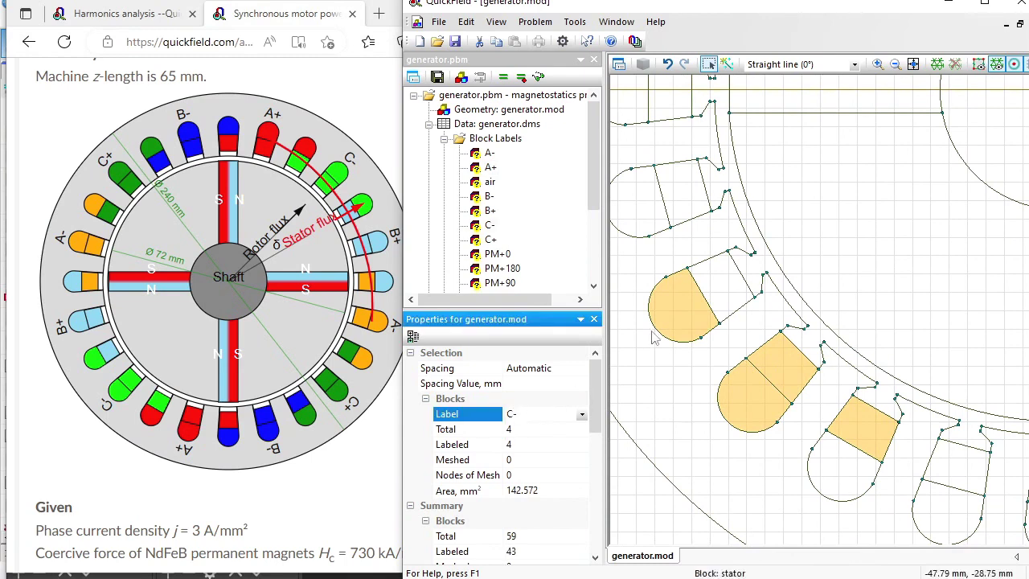
Label the fourth slot's inner half clockwise from 6 o'clock, both halves of the fifth, and the 9 o'clock slot's outer half as B+
click(728, 299)
ctrl+click(682, 195)
ctrl+click(637, 201)
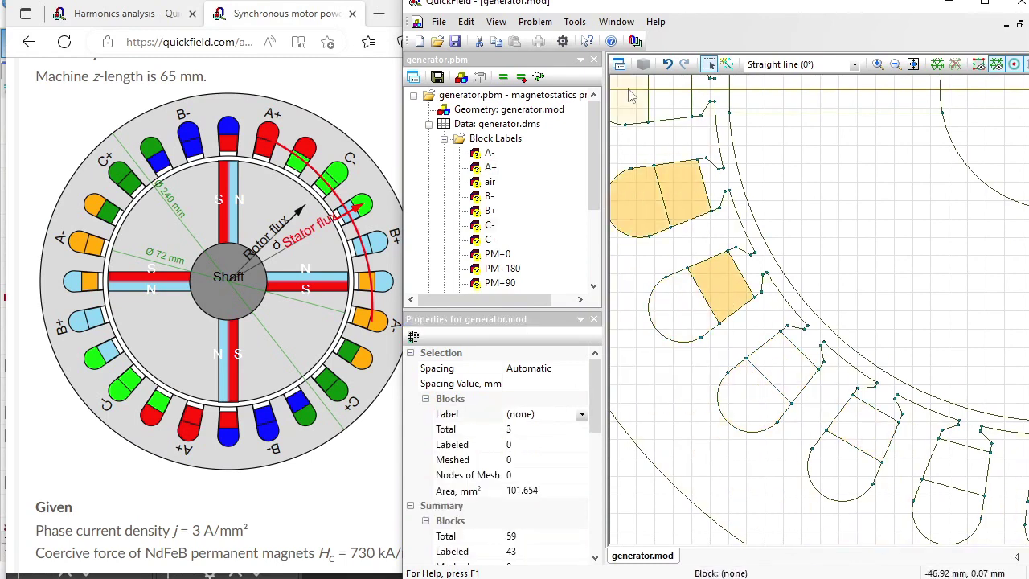
ctrl+click(631, 96)
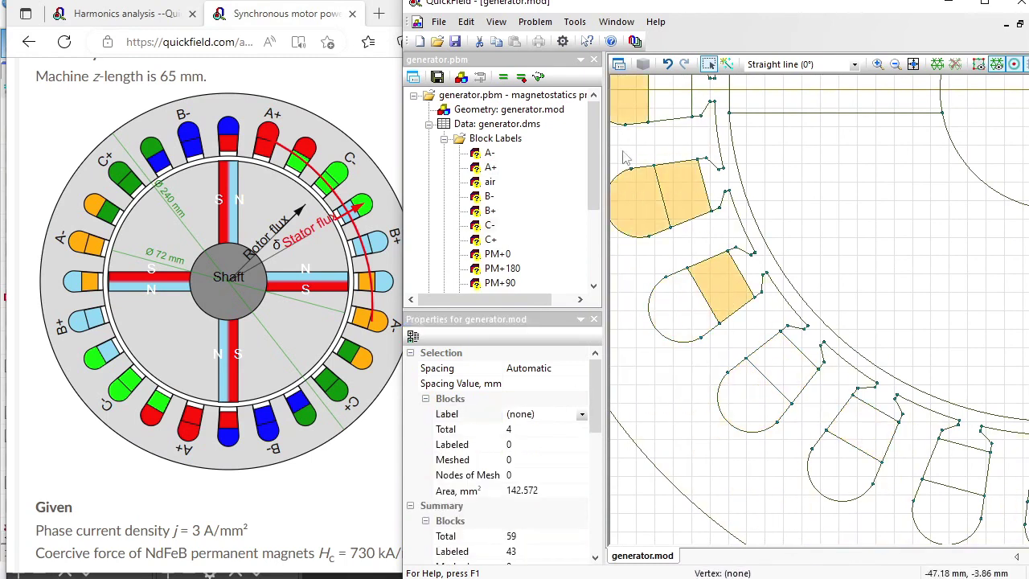
click(552, 414)
text(B+)
key(Return)
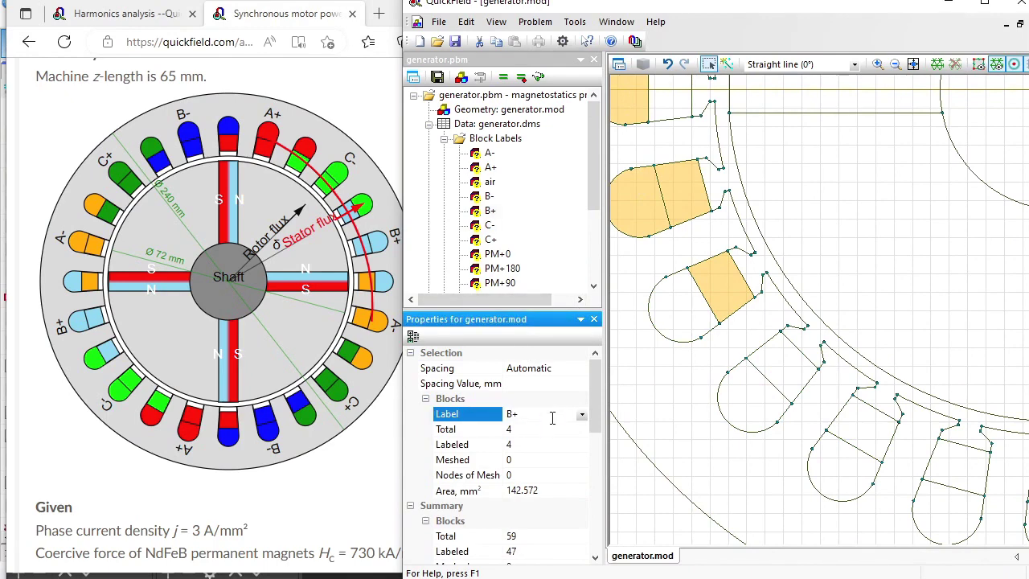
Label the 9 o'clock slot's inner half, both halves of the next slot clockwise, and the following slot's outer half as A-
scroll(837, 266, up, 1)
scroll(836, 266, up, 5)
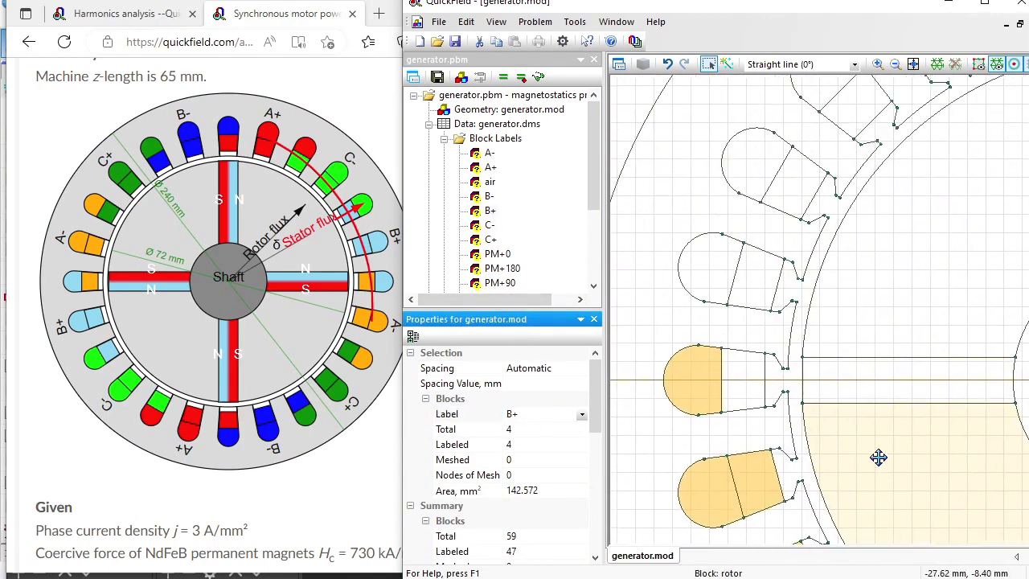
click(744, 379)
ctrl+click(701, 271)
ctrl+click(754, 268)
ctrl+click(751, 169)
click(545, 414)
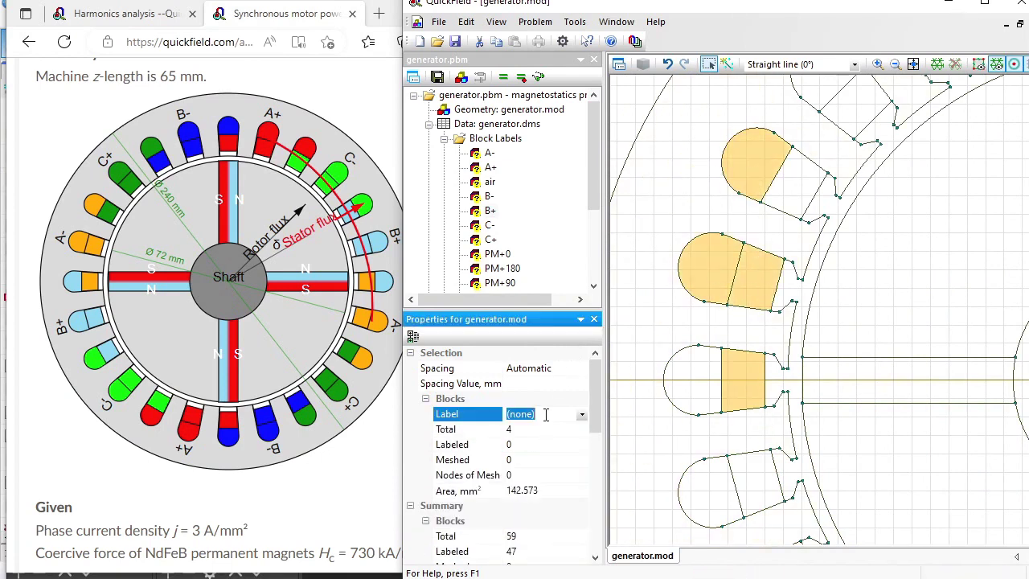
text(A-)
Label the second slot's inner half clockwise from 9 o'clock, both halves of the third, and the fourth's outer half as C+
scroll(885, 405, up, 5)
click(720, 377)
ctrl+click(743, 266)
ctrl+click(778, 293)
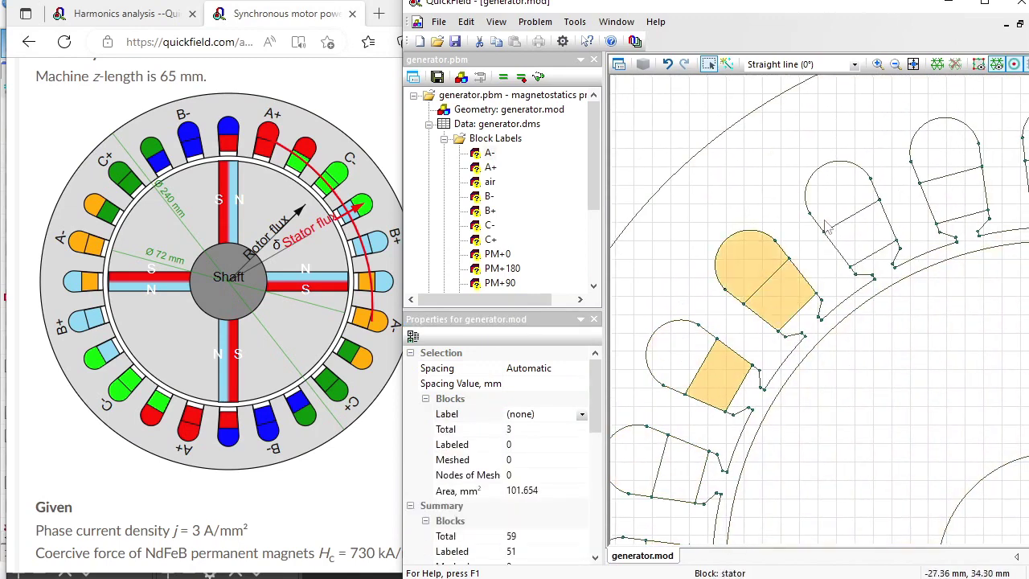
ctrl+click(840, 187)
click(546, 413)
text(C+)
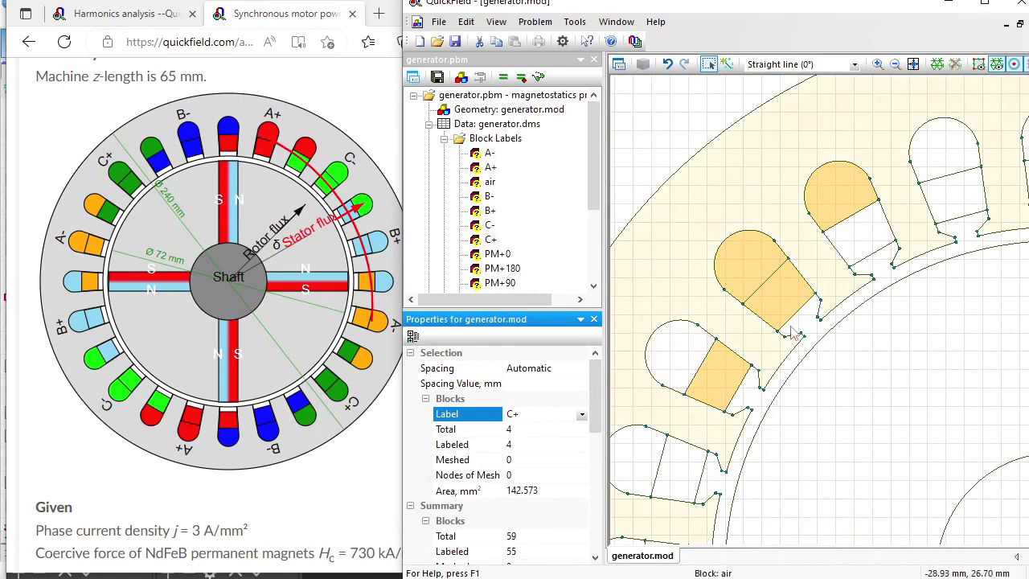
Label the inner half of the second slot counterclockwise from 12 o'clock, both halves of the first, and the 12 o'clock slot's outer half as B-
key(Return)
scroll(631, 474, up, 3)
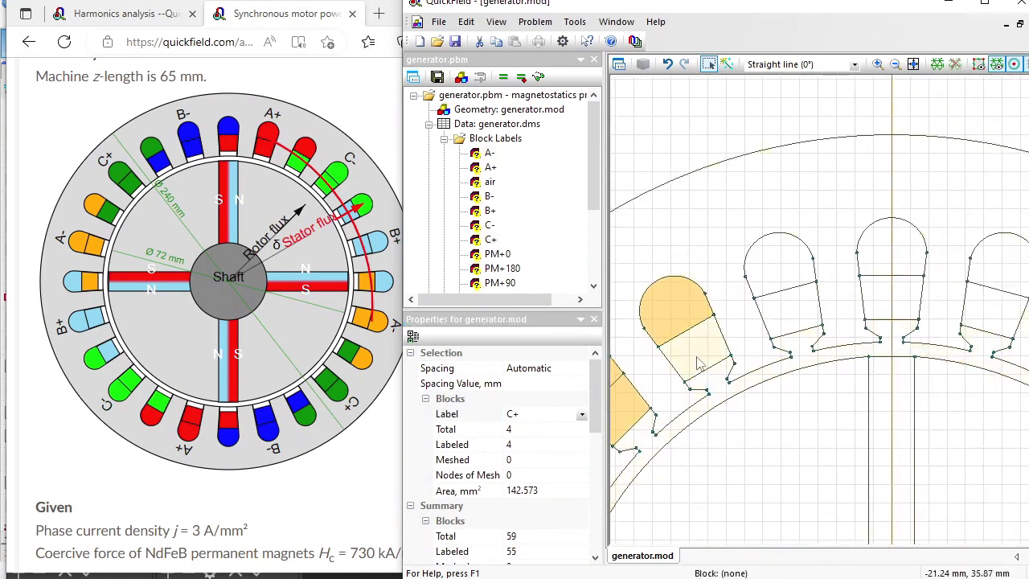
click(698, 364)
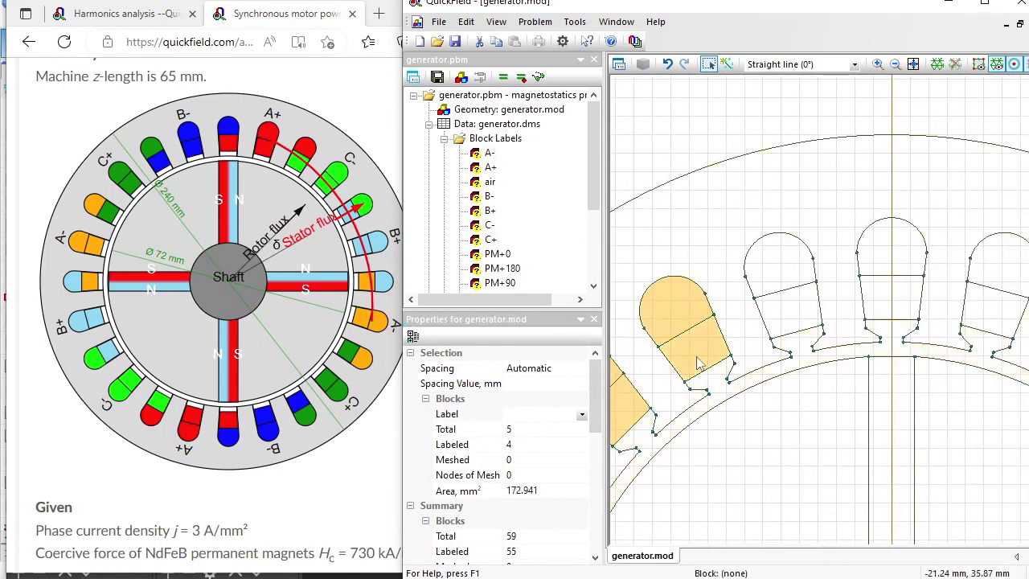
ctrl+click(789, 251)
ctrl+click(791, 311)
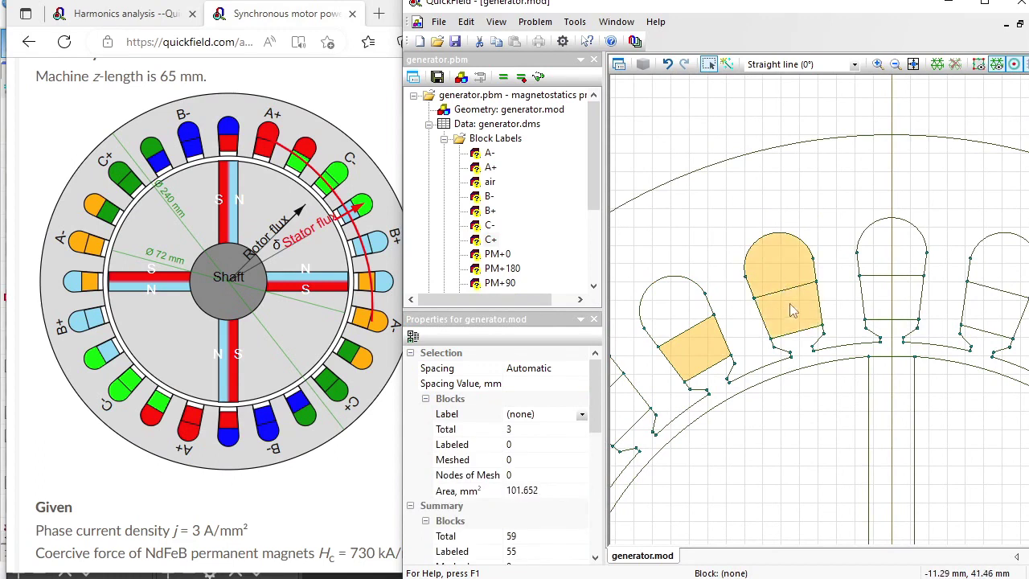
ctrl+click(894, 245)
click(549, 413)
text(B-)
key(Return)
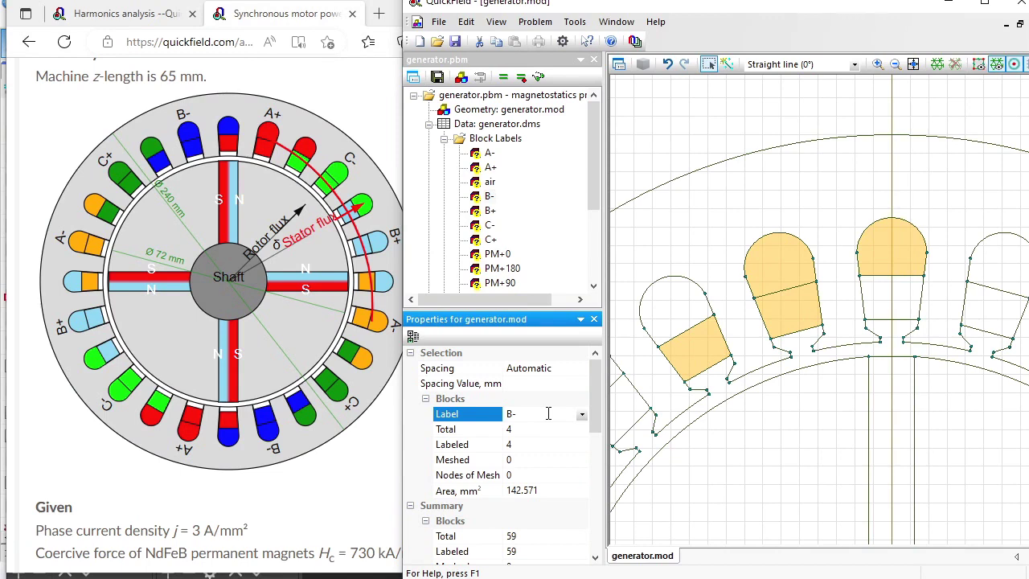
scroll(596, 407, down, 2)
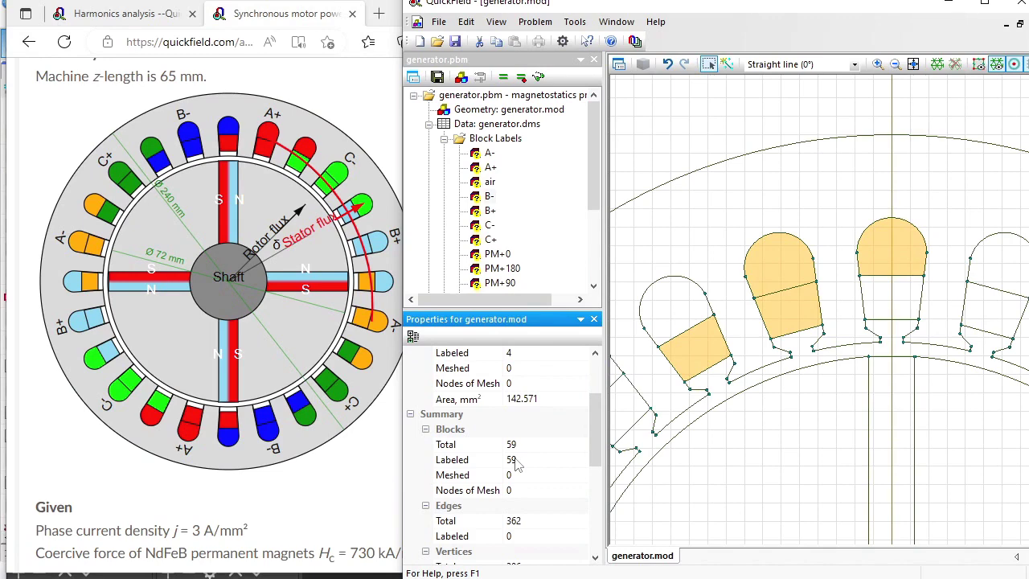
Maximize the program window and label both arcs of the stator's outer circle as external
click(894, 67)
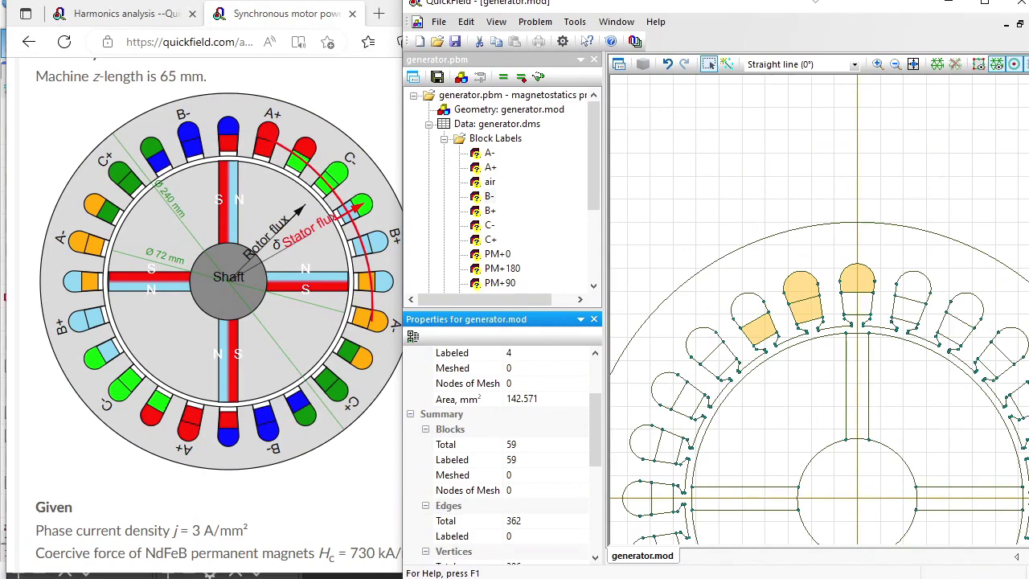
double_click(818, 5)
click(613, 149)
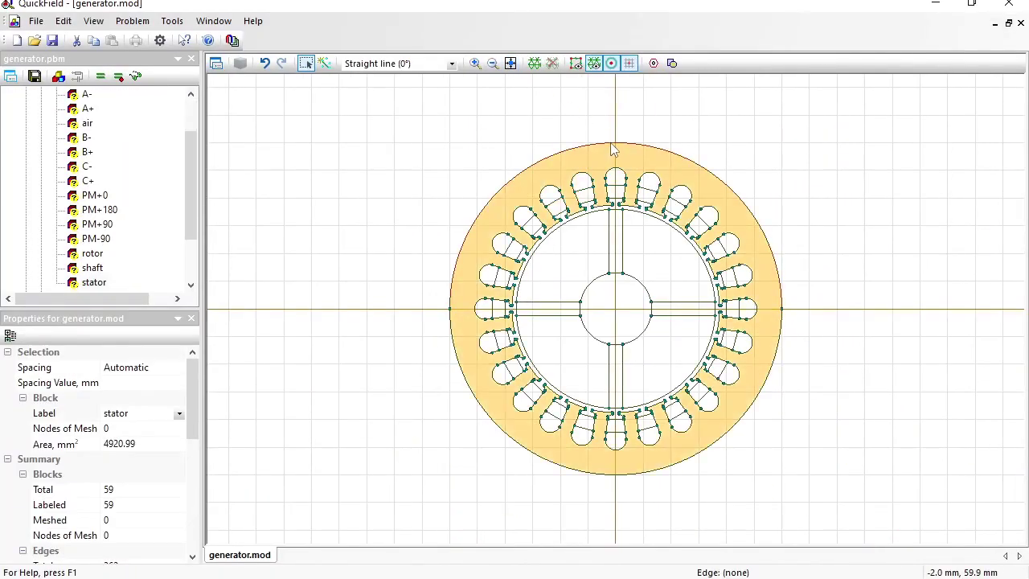
click(613, 144)
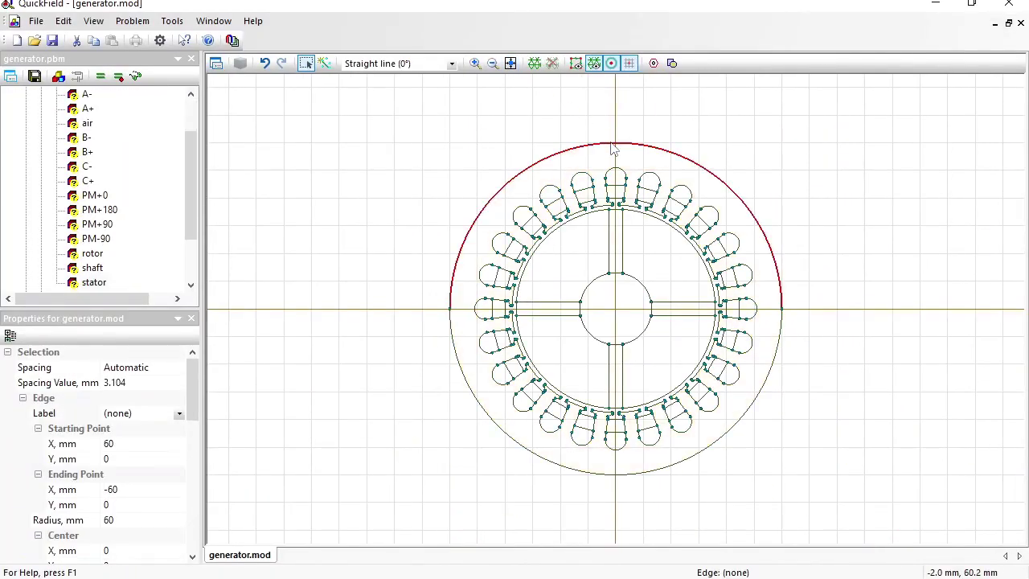
ctrl+click(456, 352)
click(139, 416)
text(external)
key(Return)
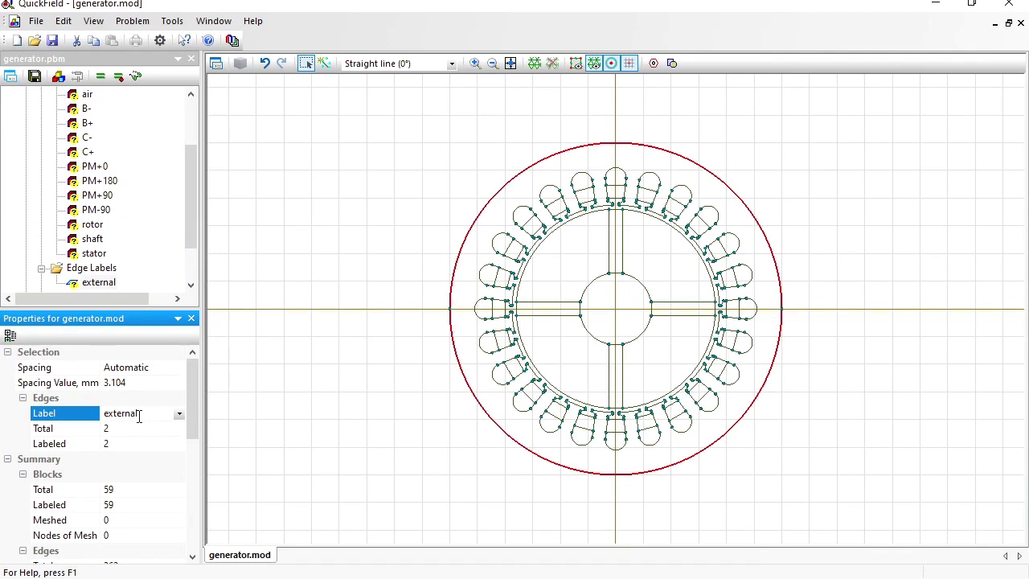
Check the polar radii of a rotor and a stator vertex across the air gap, and insert a circle of diameter 73 centred at the origin
click(474, 64)
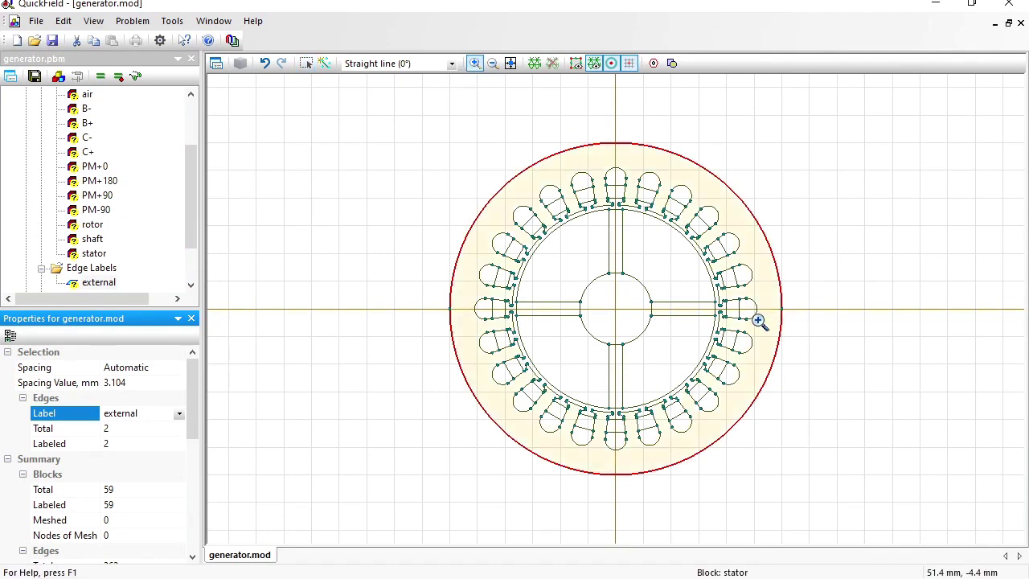
drag(649, 282, 781, 355)
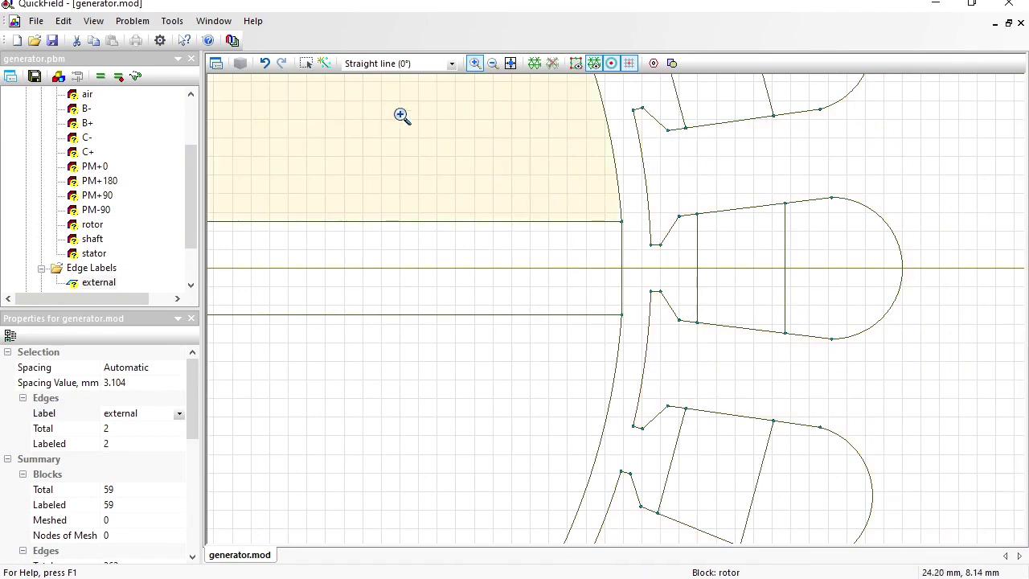
click(305, 63)
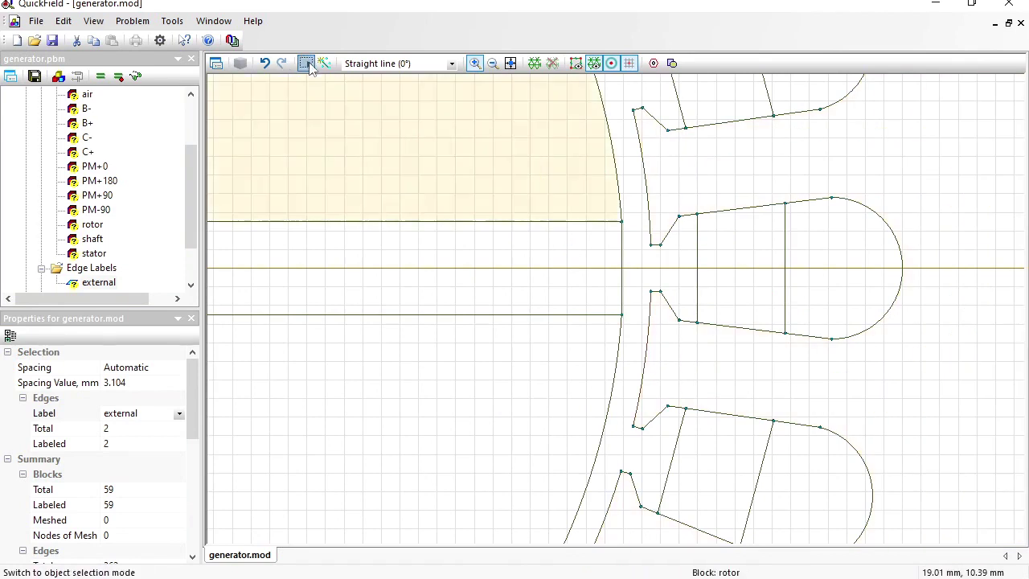
click(622, 225)
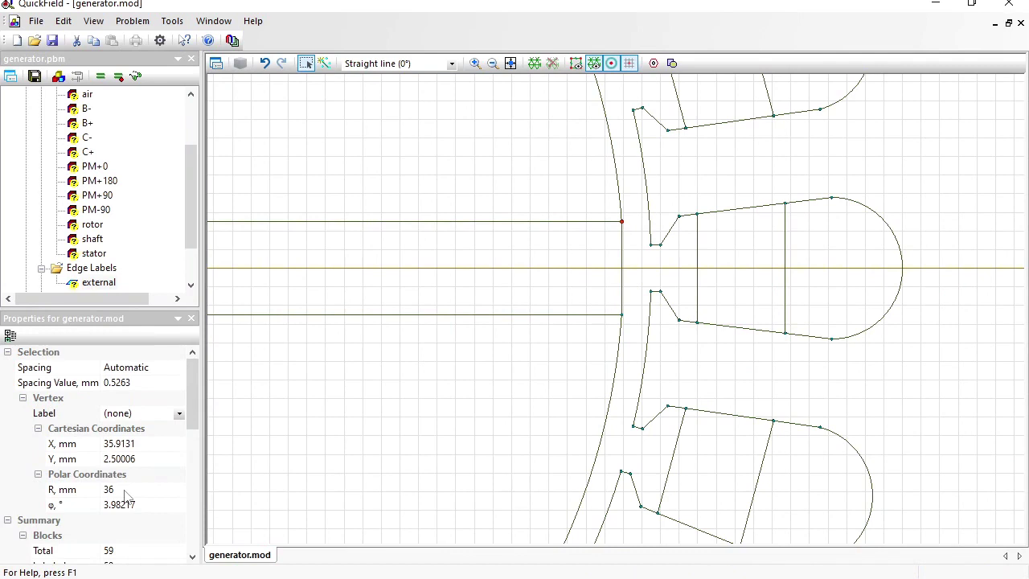
click(650, 245)
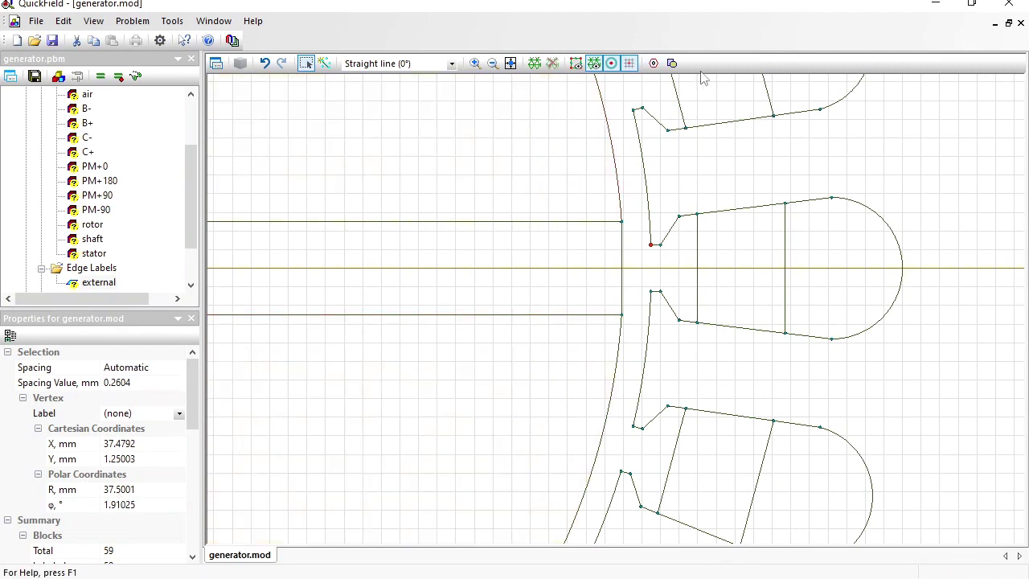
click(924, 162)
click(672, 63)
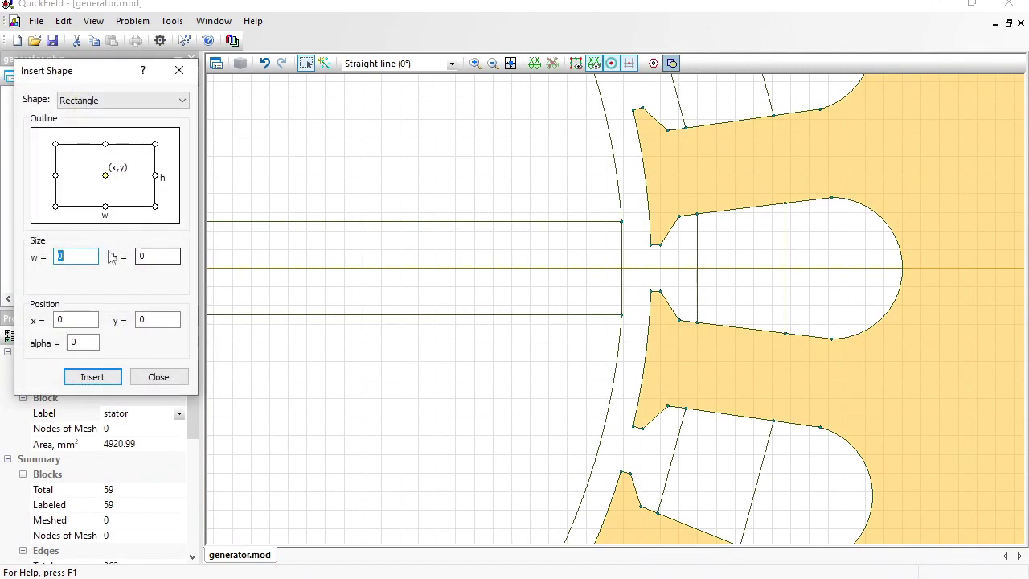
click(104, 100)
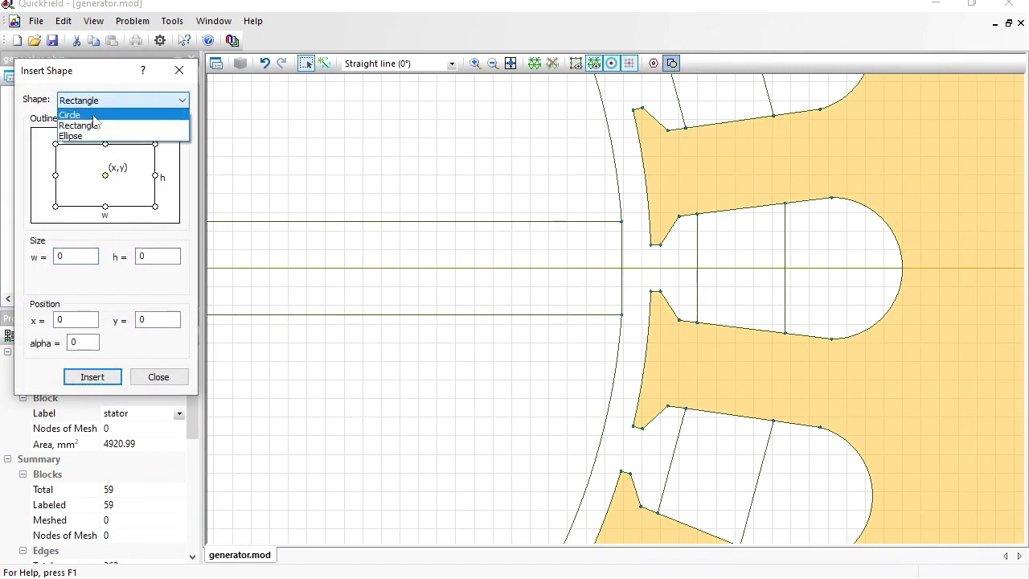
click(97, 114)
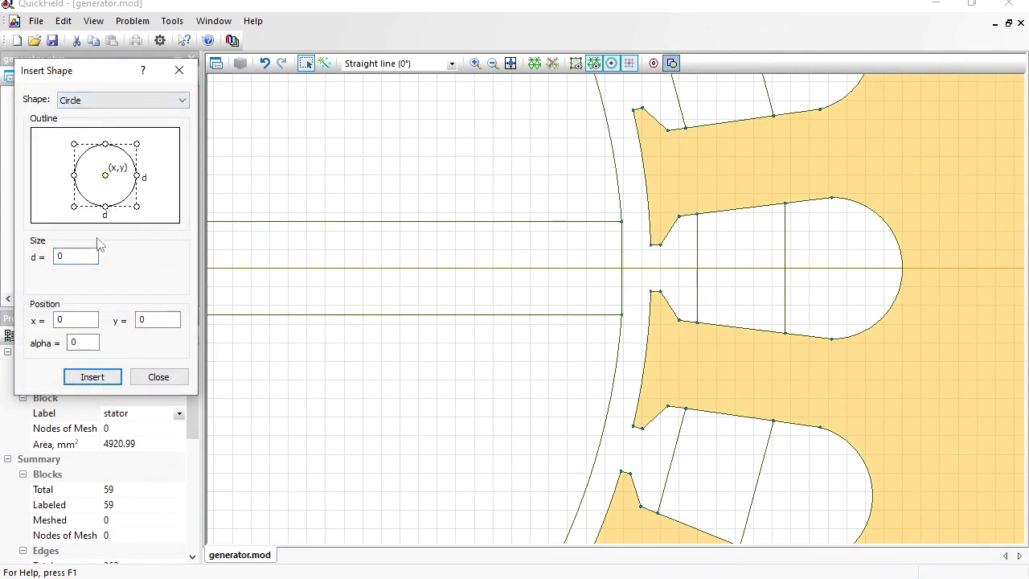
drag(90, 258, 3, 262)
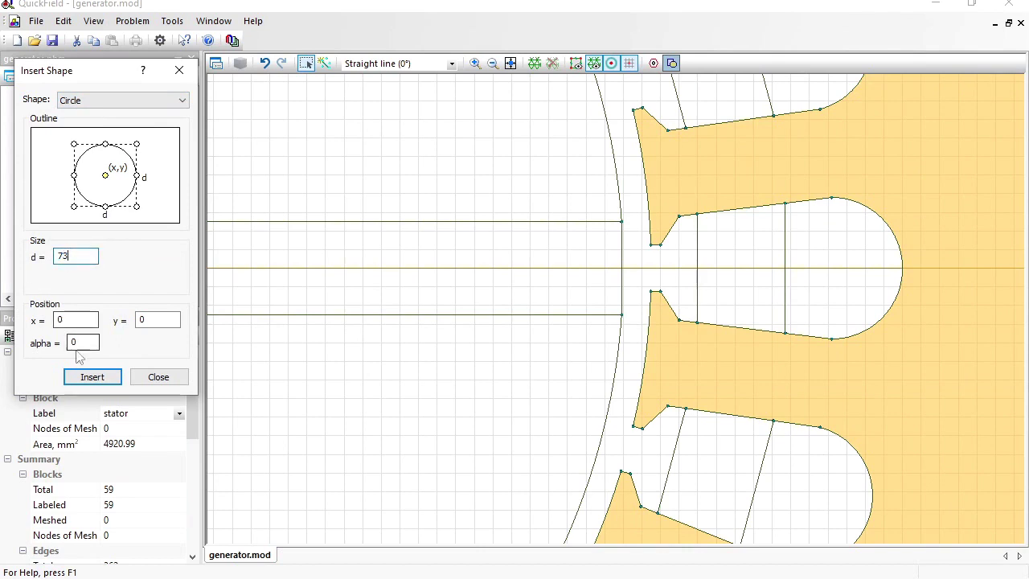
click(92, 377)
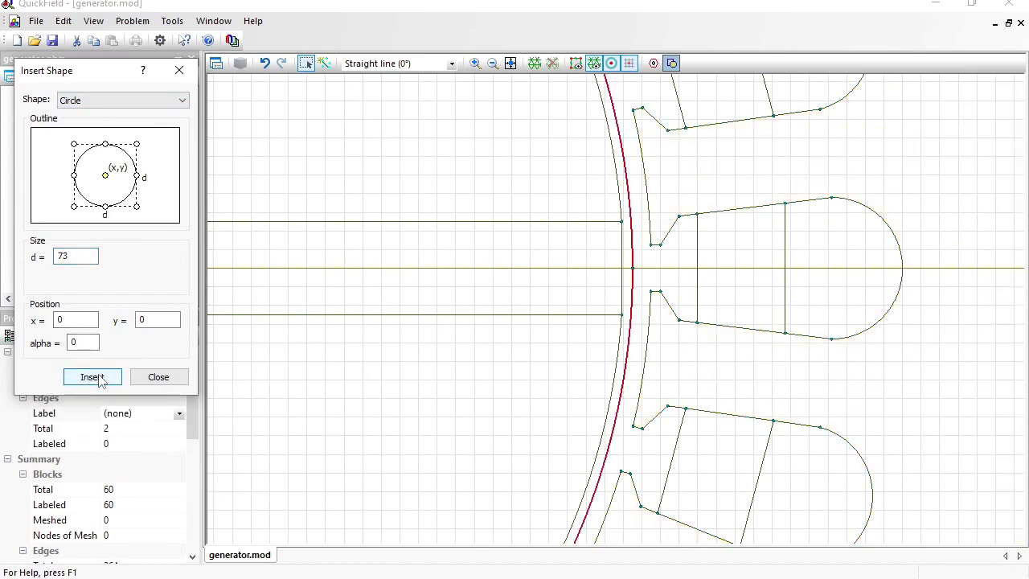
click(158, 377)
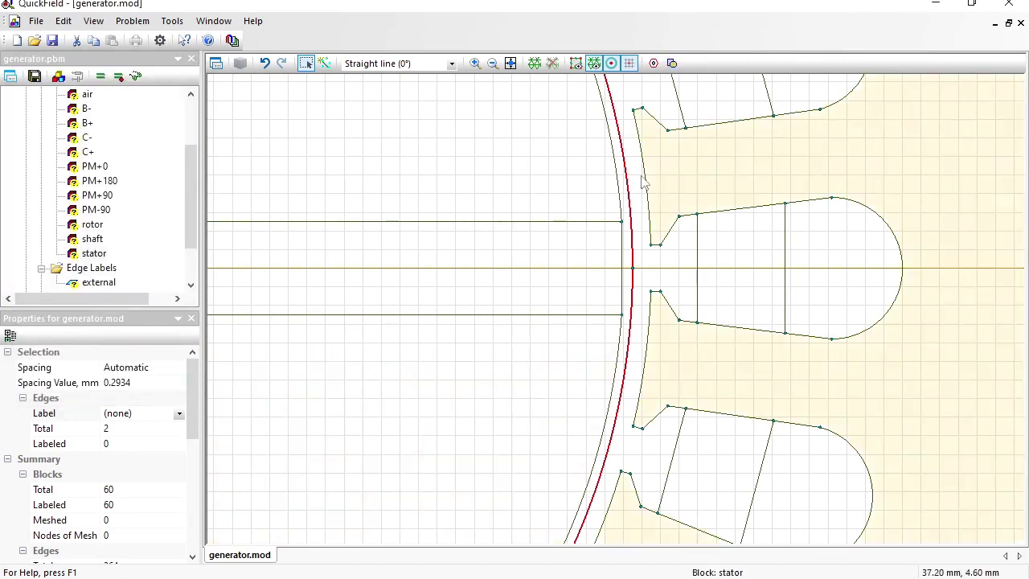
Label both arcs of the circle between rotor and stator as air gap
click(159, 411)
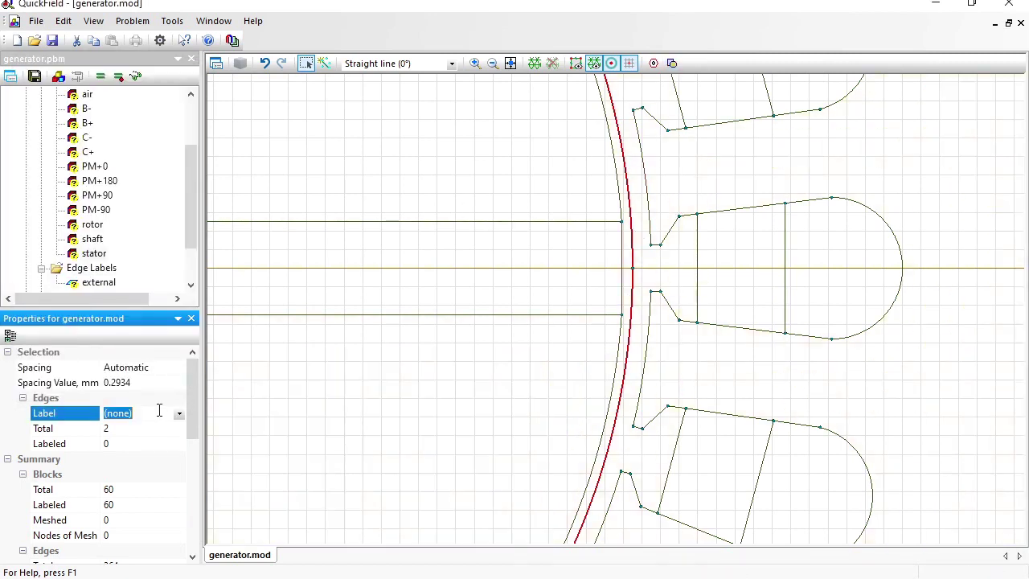
text(air gap)
key(Return)
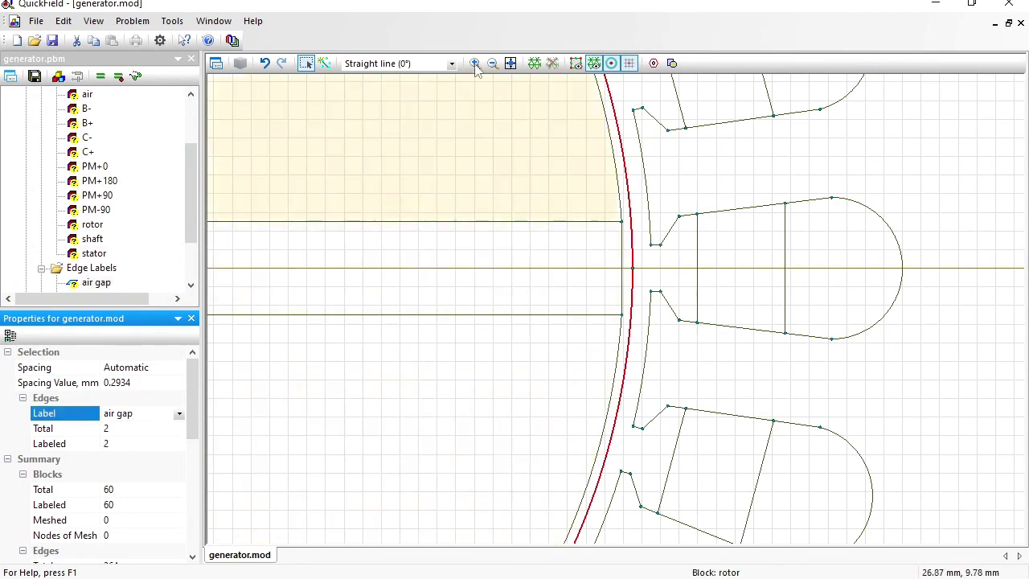
Set the relative permeability of the air block label to 1
click(510, 63)
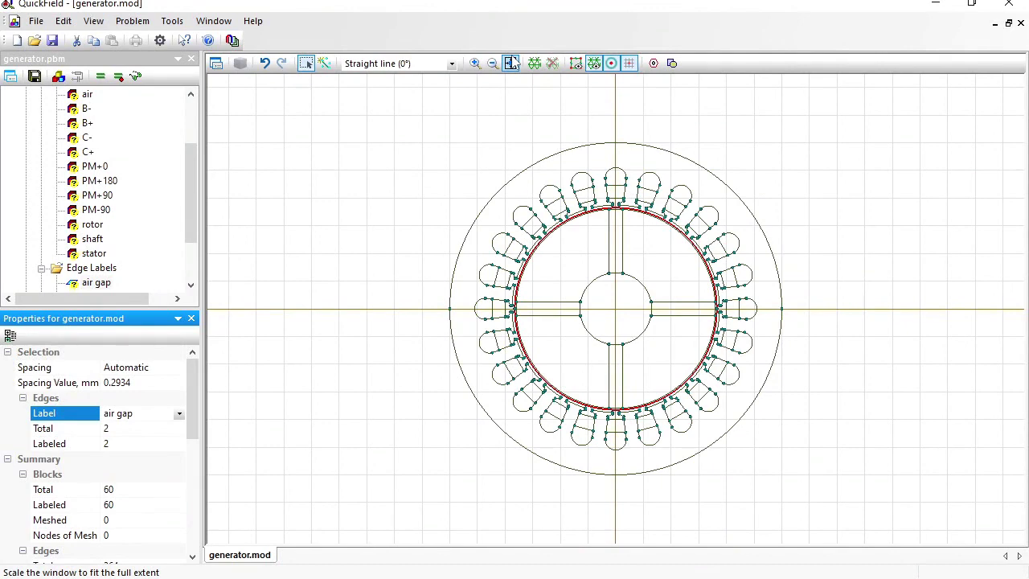
click(192, 194)
drag(192, 194, 190, 169)
double_click(87, 138)
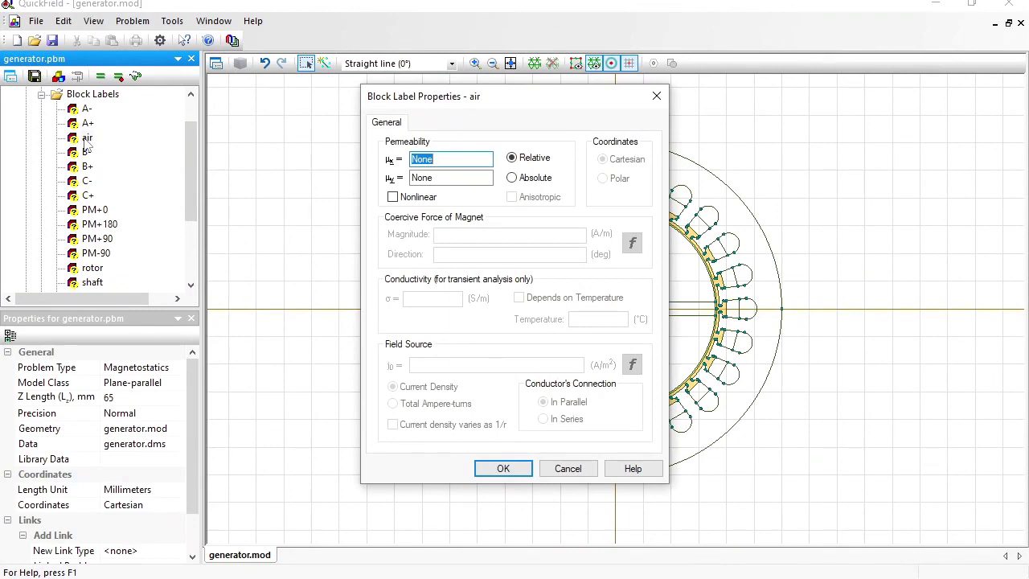
text(1)
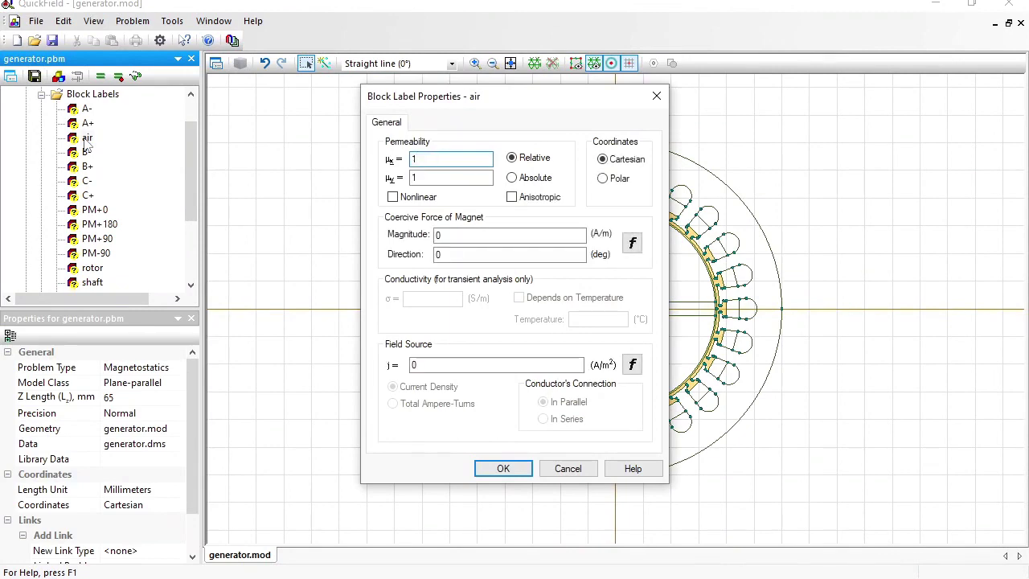
key(Return)
Set the relative permeability of the shaft block label to 1
drag(187, 151, 190, 175)
double_click(92, 240)
text(1)
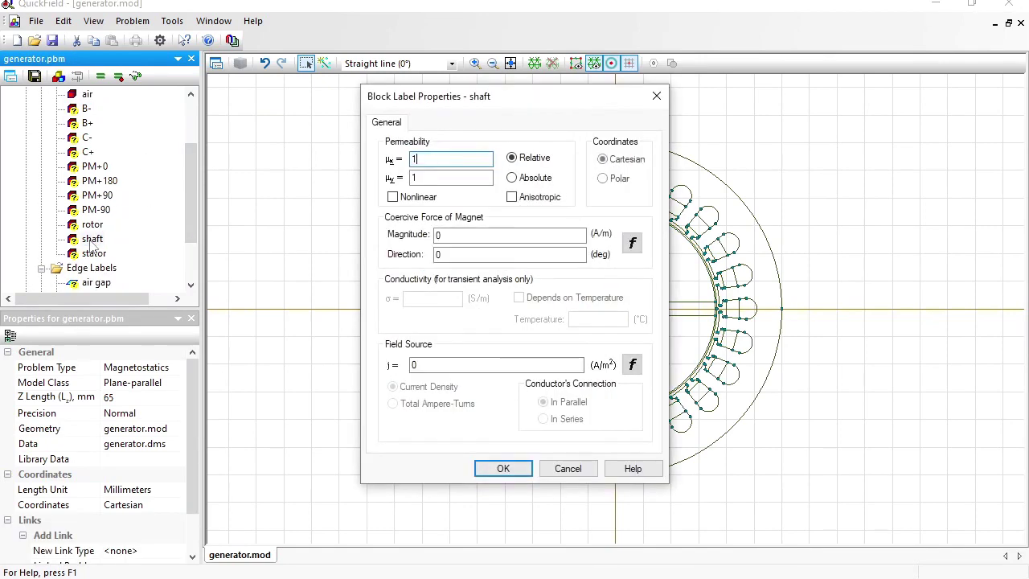
key(Return)
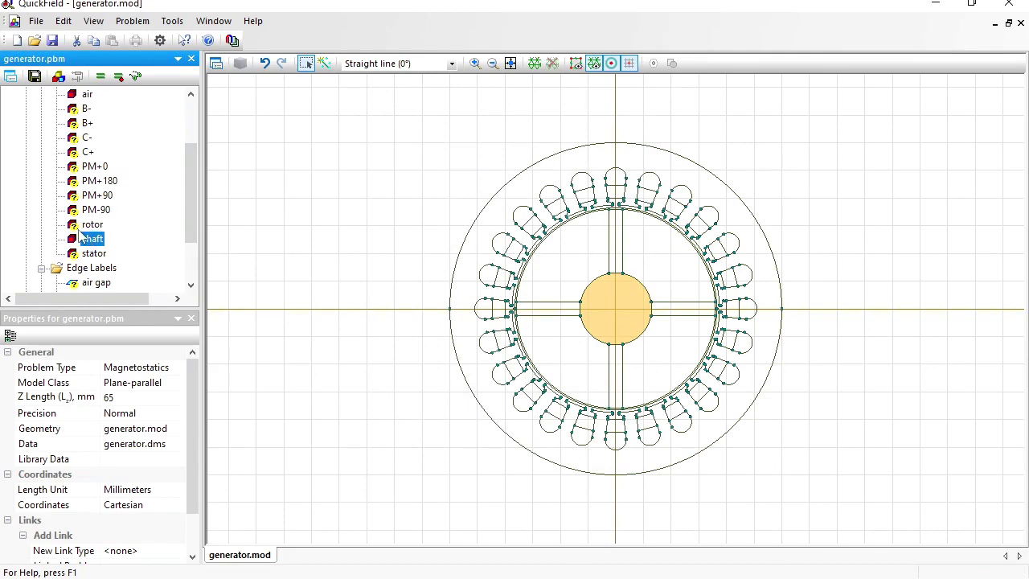
Make the rotor block label nonlinear, with its B-H curve filled from the ten data rows copied from steel.txt
double_click(81, 226)
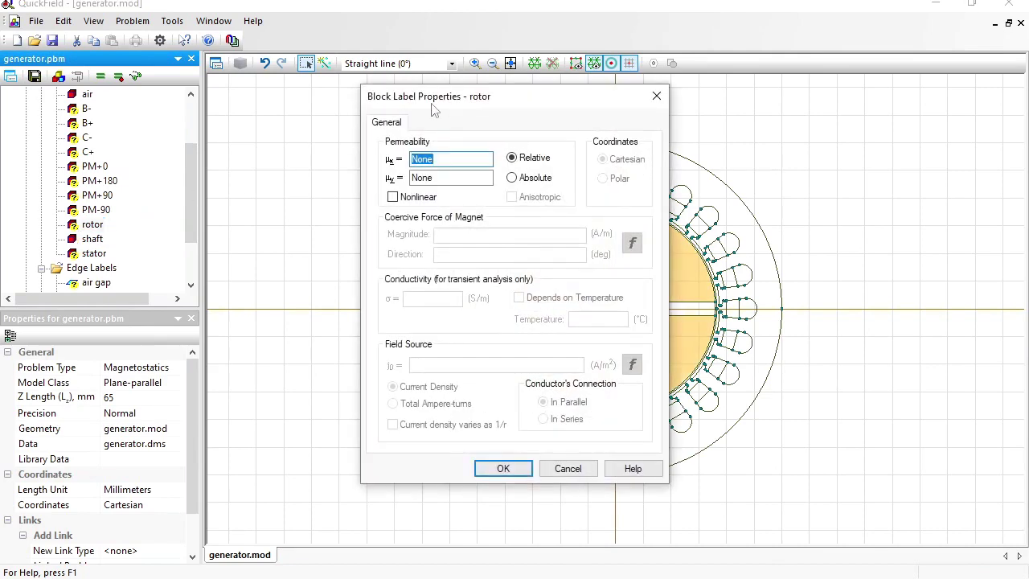
drag(469, 107, 205, 84)
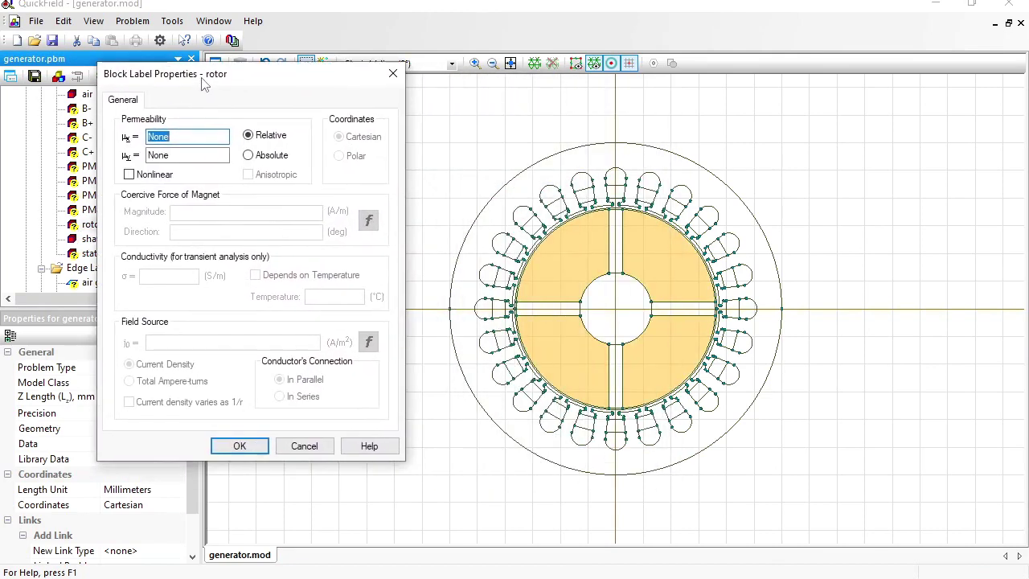
click(130, 175)
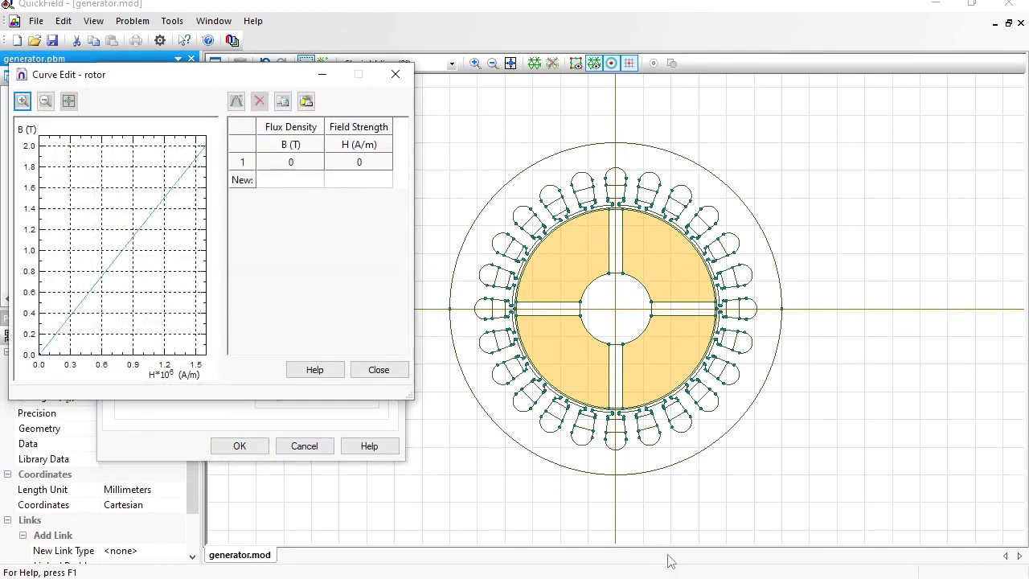
key(alt+Tab)
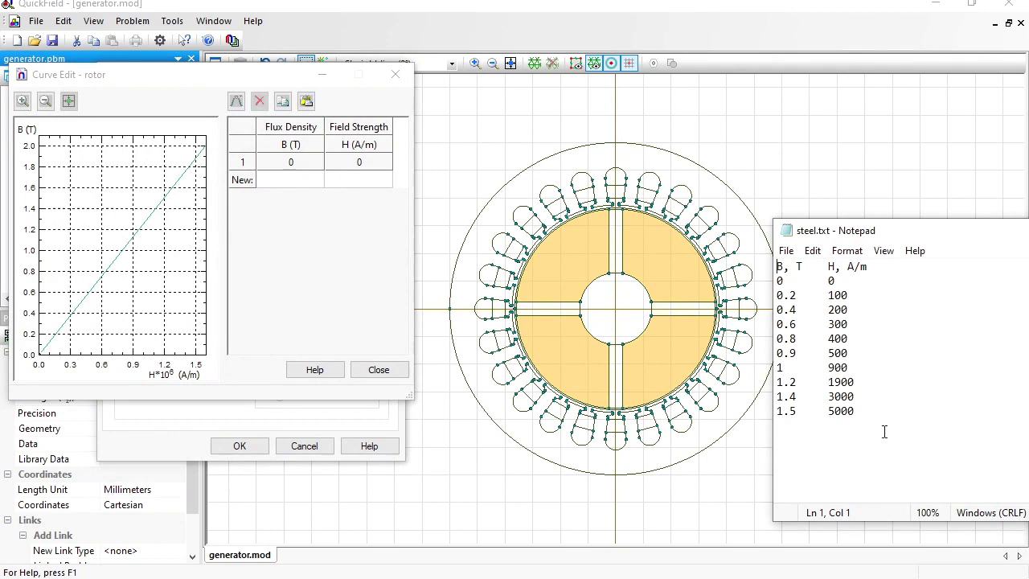
drag(869, 416, 769, 285)
key(ctrl+c)
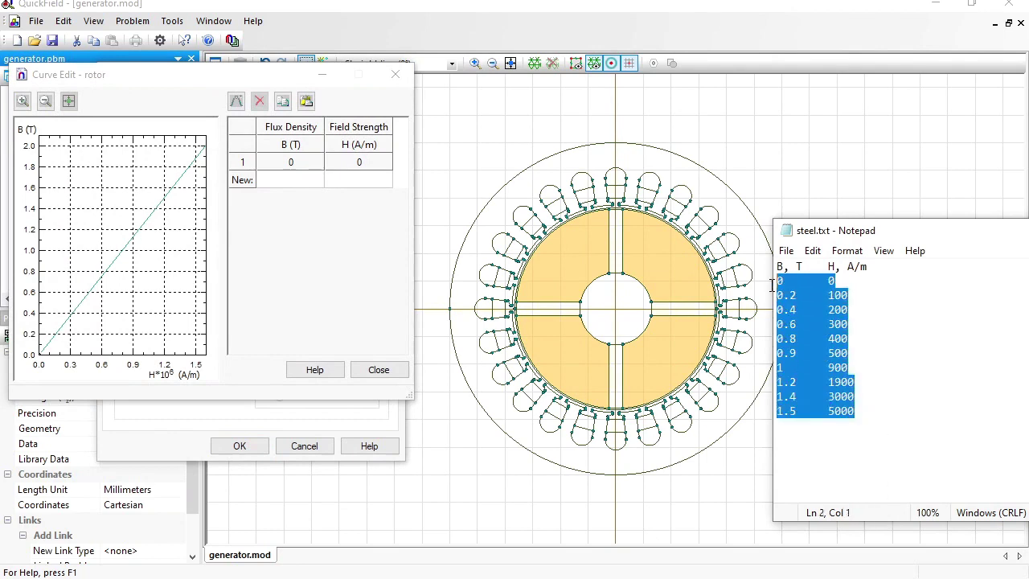
click(289, 181)
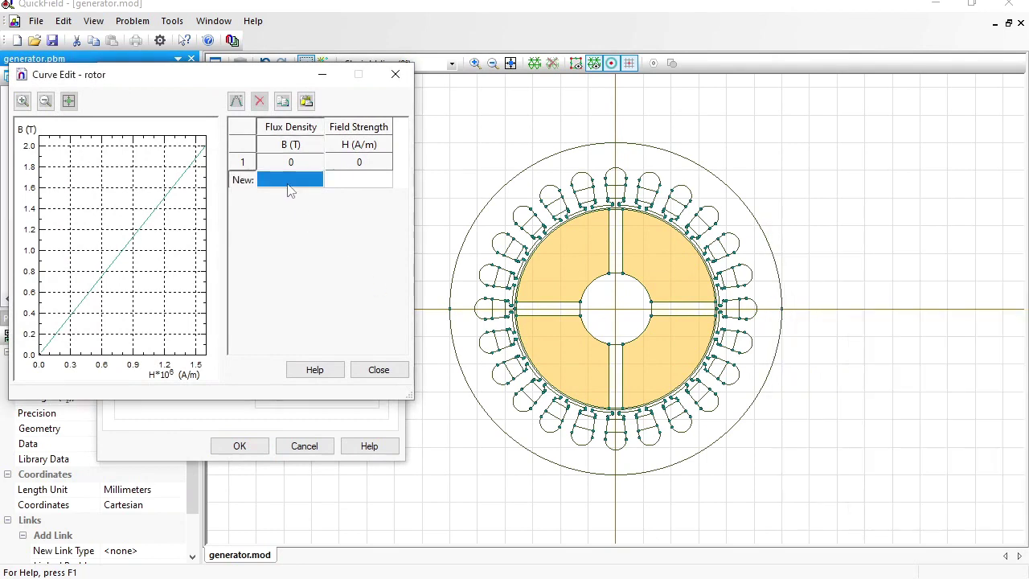
key(ctrl+v)
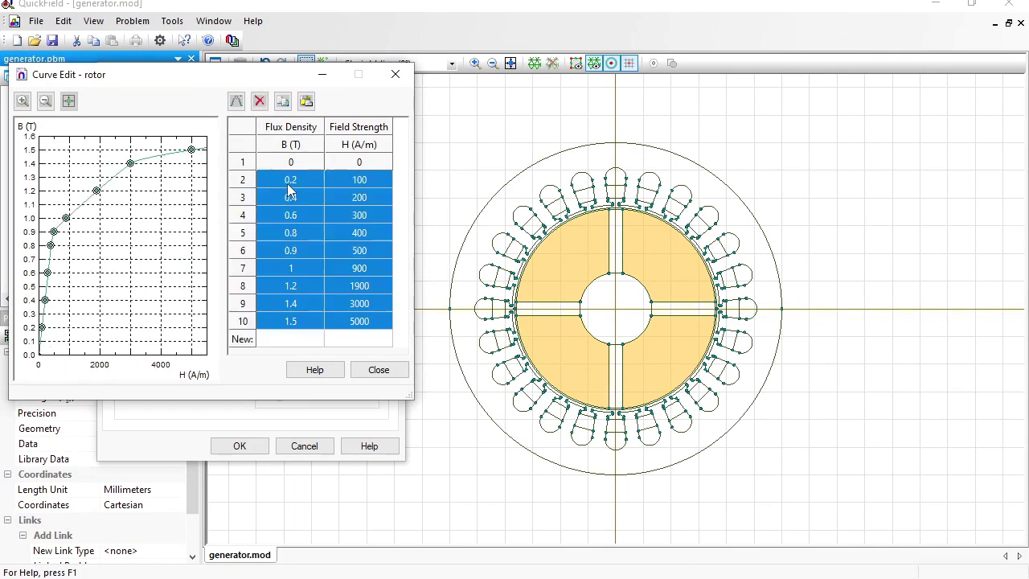
click(378, 369)
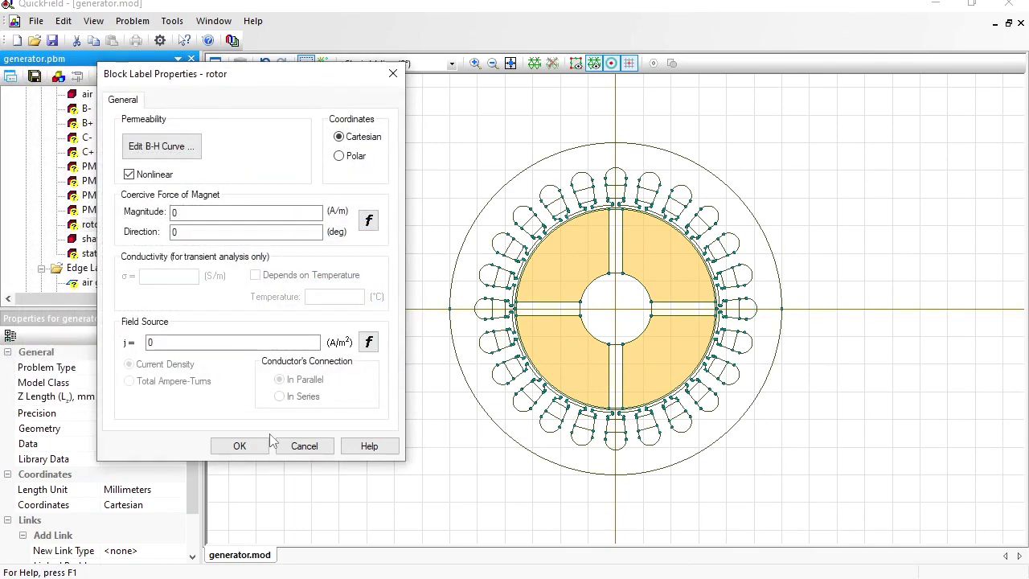
click(257, 450)
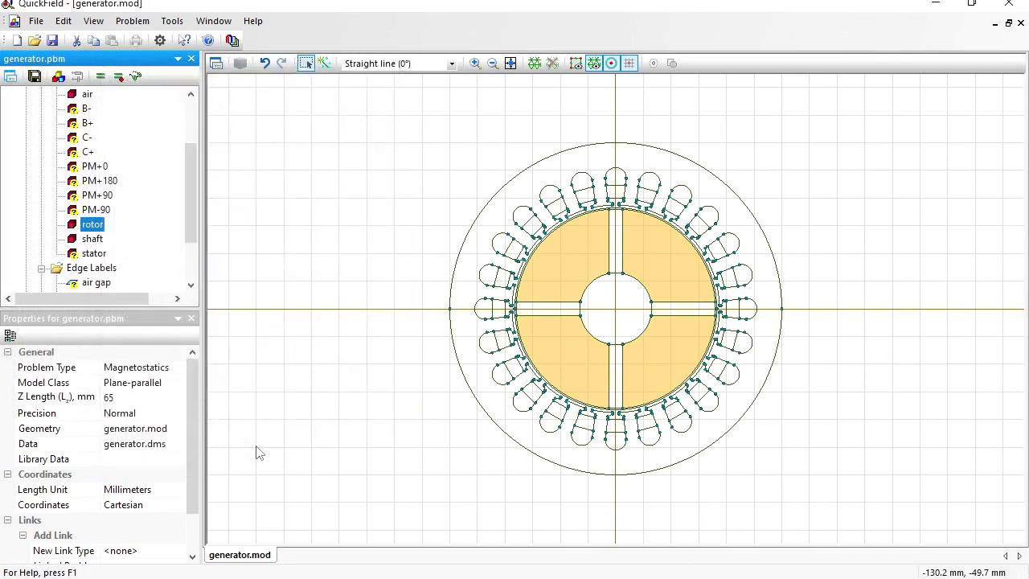
Make the stator block label nonlinear and fill its B-H curve with the same copied steel data
click(94, 254)
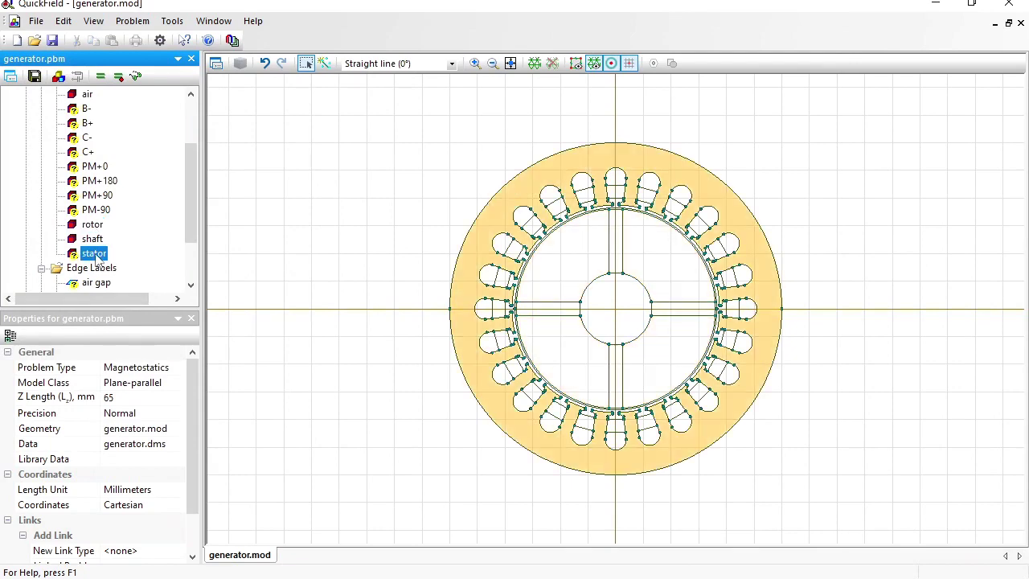
double_click(94, 254)
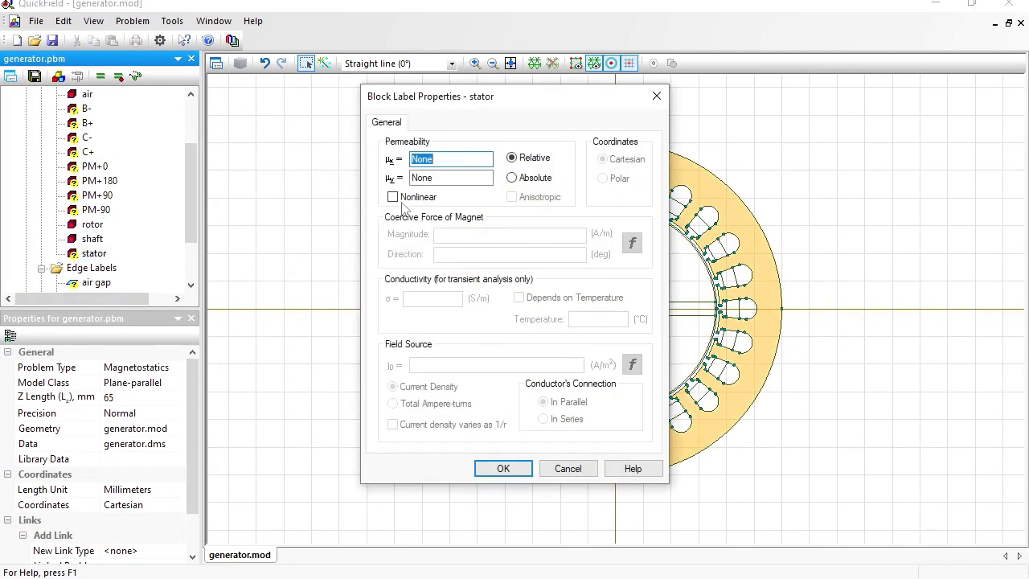
click(393, 197)
click(296, 181)
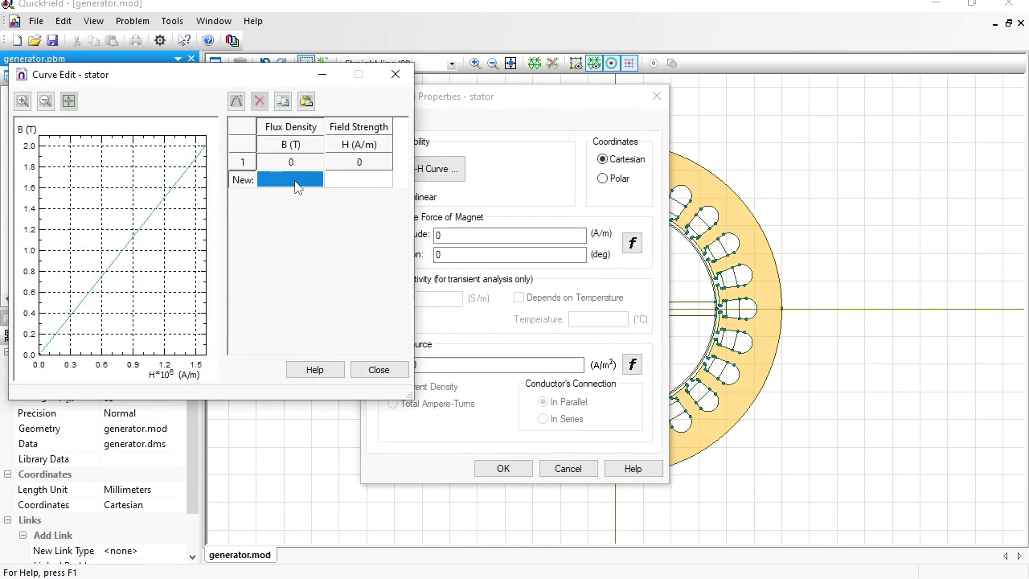
key(ctrl+v)
click(378, 369)
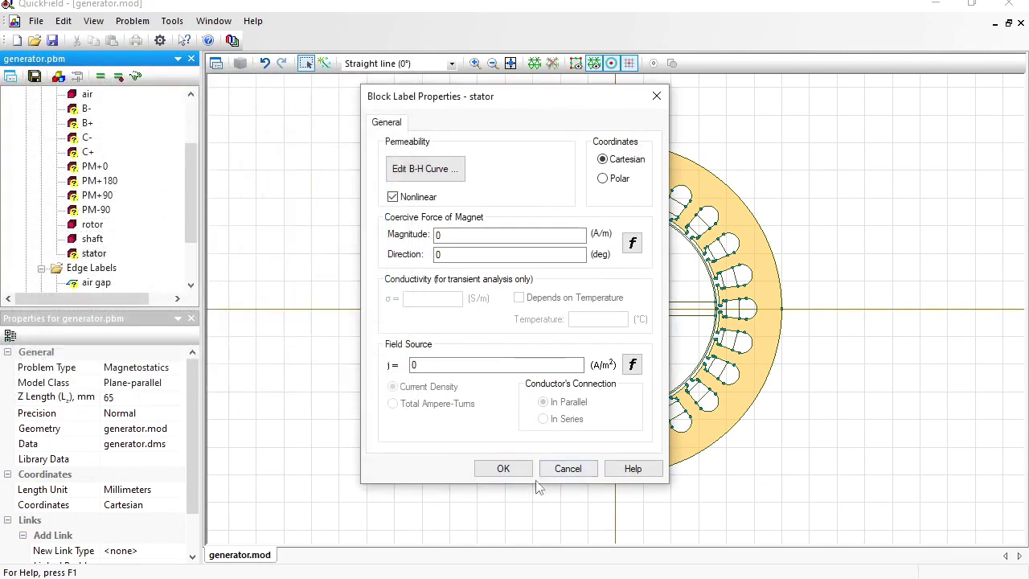
click(503, 469)
Set the A+ block label's relative permeability to 1 and enter its current density as 3e6* sin (w * t + 0)
drag(188, 185, 188, 151)
click(77, 154)
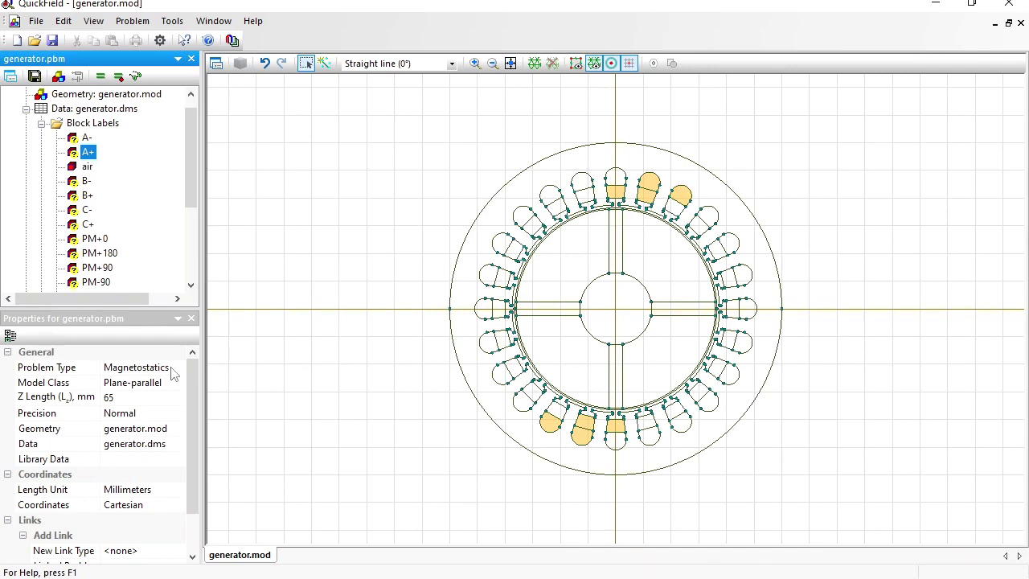
double_click(85, 152)
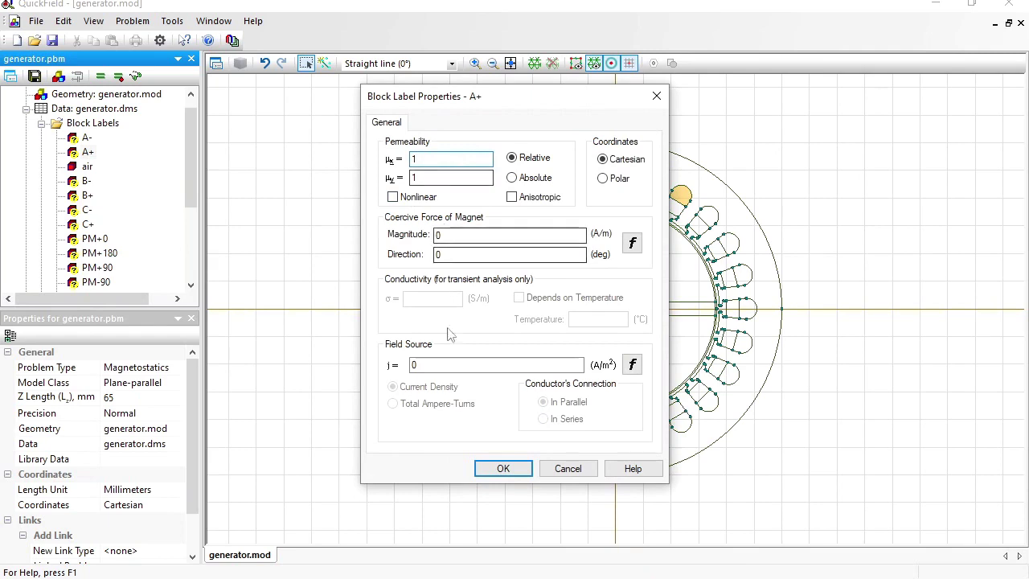
click(413, 366)
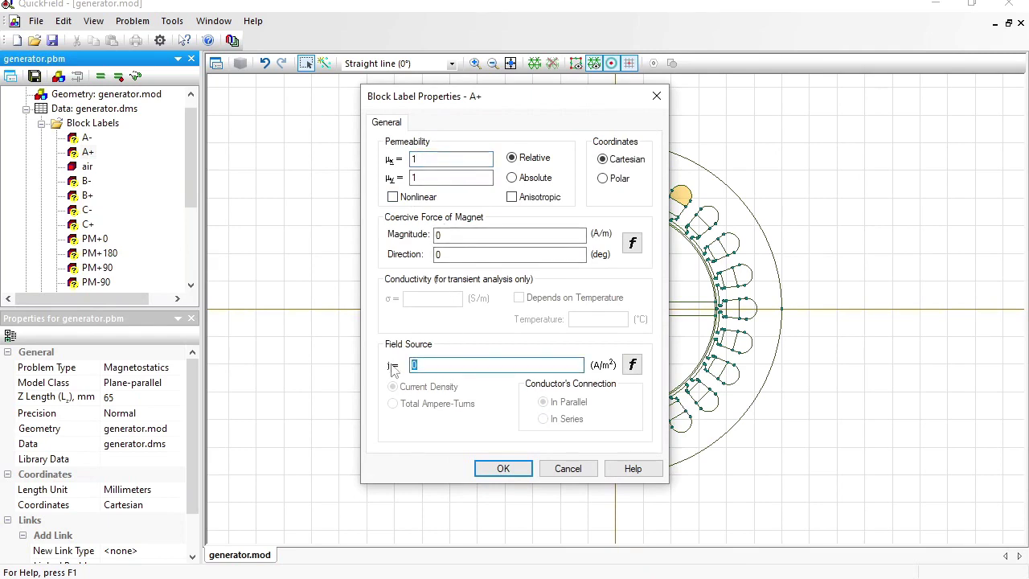
text(3)
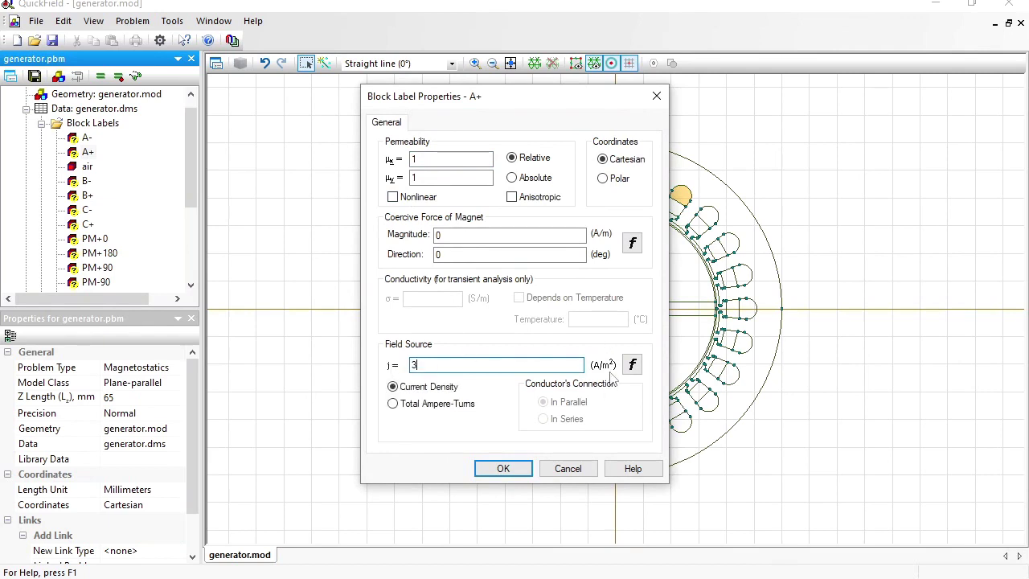
text(e6)
text(* sin ()w * t + 0)
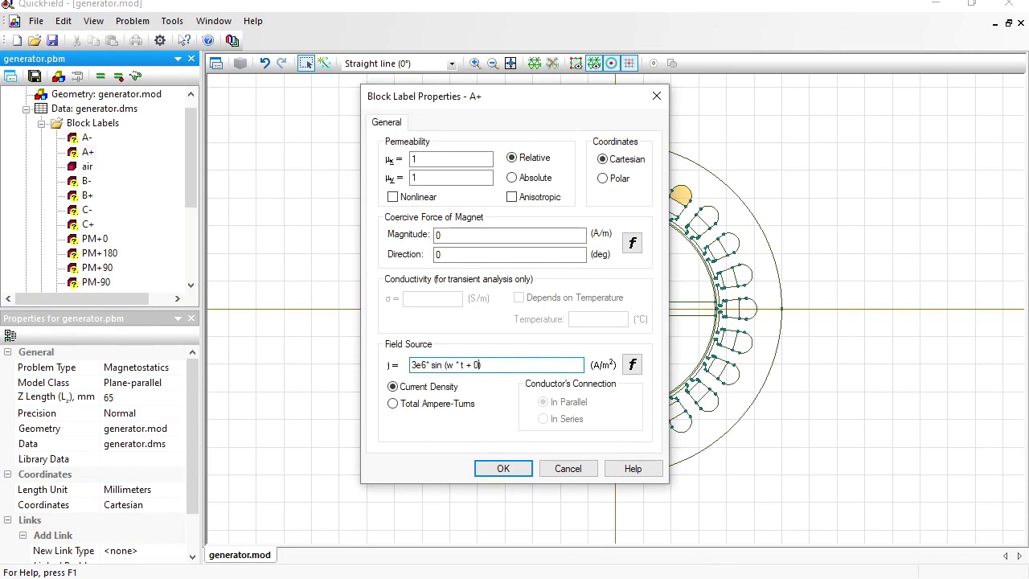
Replace w * t with 0 in the A+ current density formula, copy the whole formula and apply the label properties
double_click(464, 365)
drag(448, 365, 463, 364)
text(0)
key(ctrl+a)
key(ctrl+c)
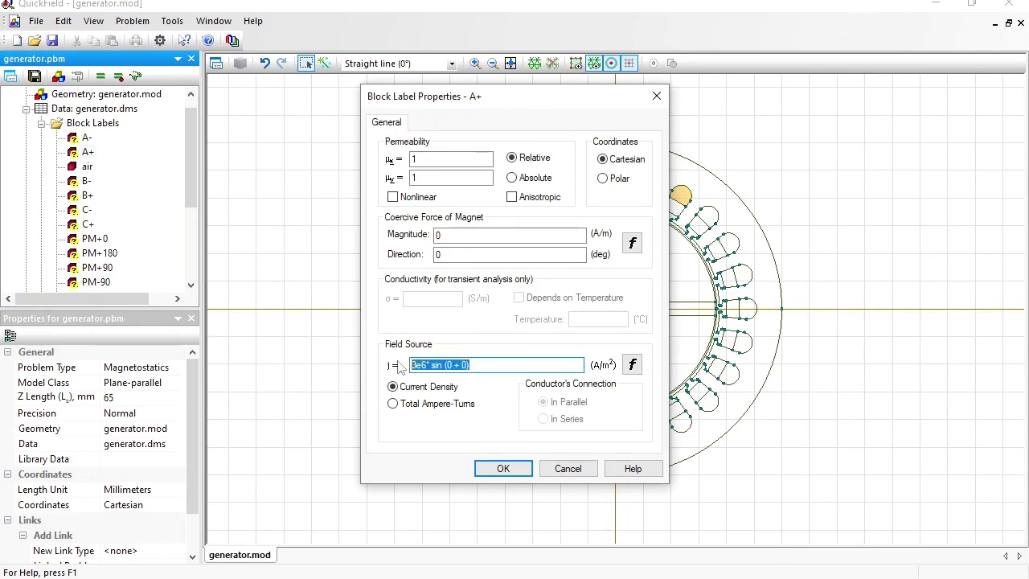
click(504, 470)
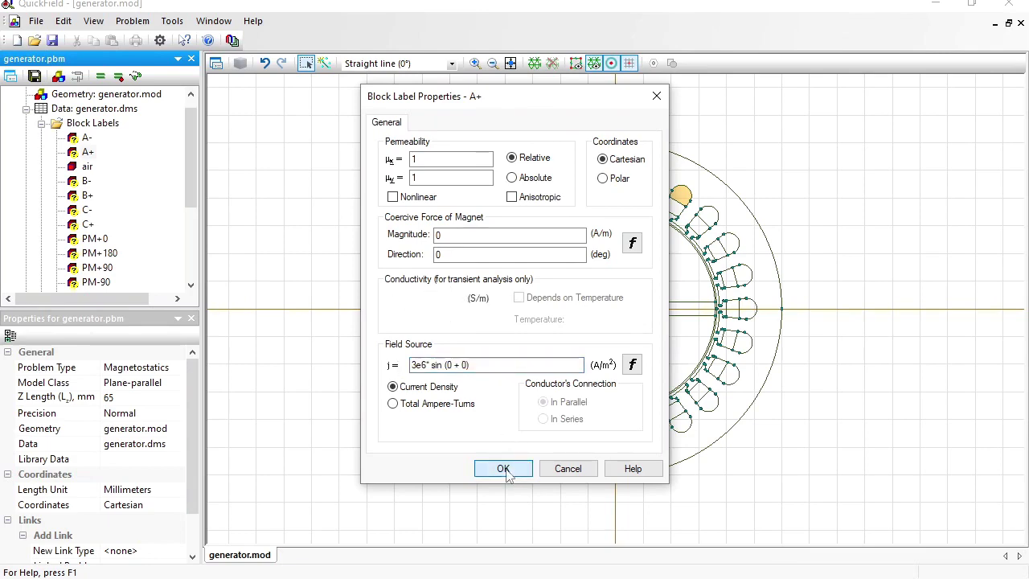
Set the A- block label's relative permeability to 1 and its current density to the negated formula -3e6* sin (0 + 0)
double_click(86, 138)
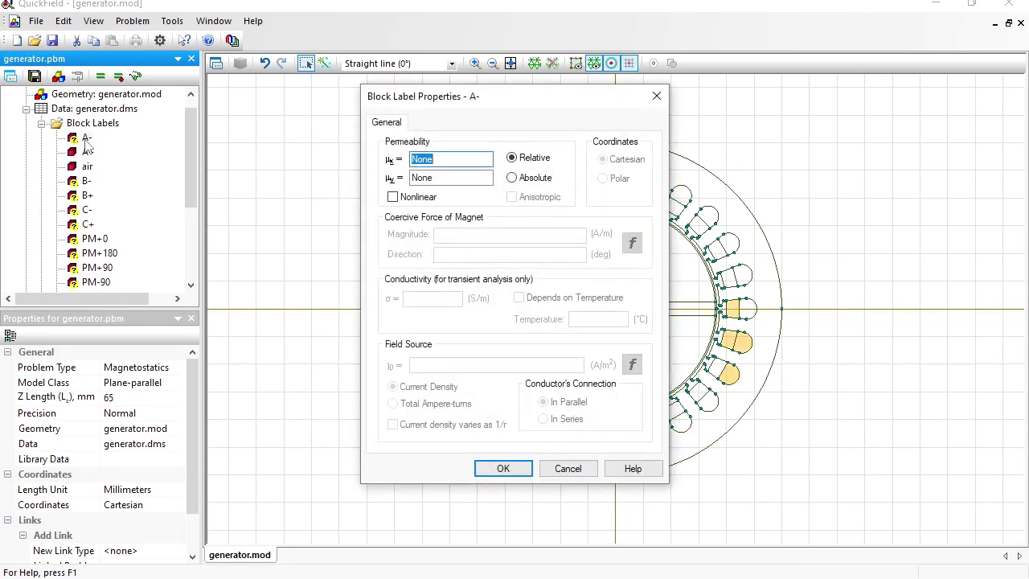
click(437, 364)
key(BackSpace)
text(1e6* sin (0 + 0))
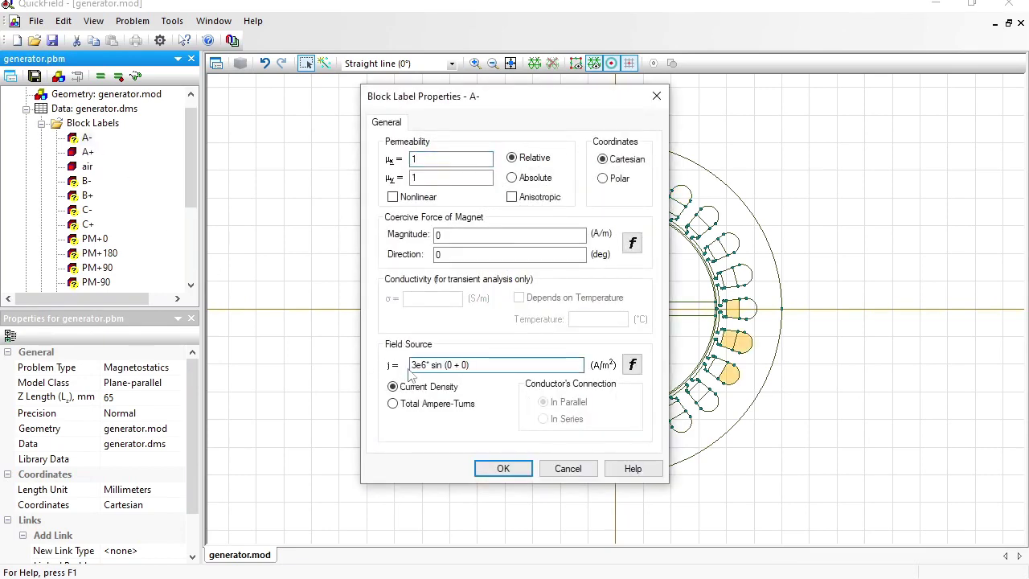
click(413, 366)
key(Delete)
text(3)
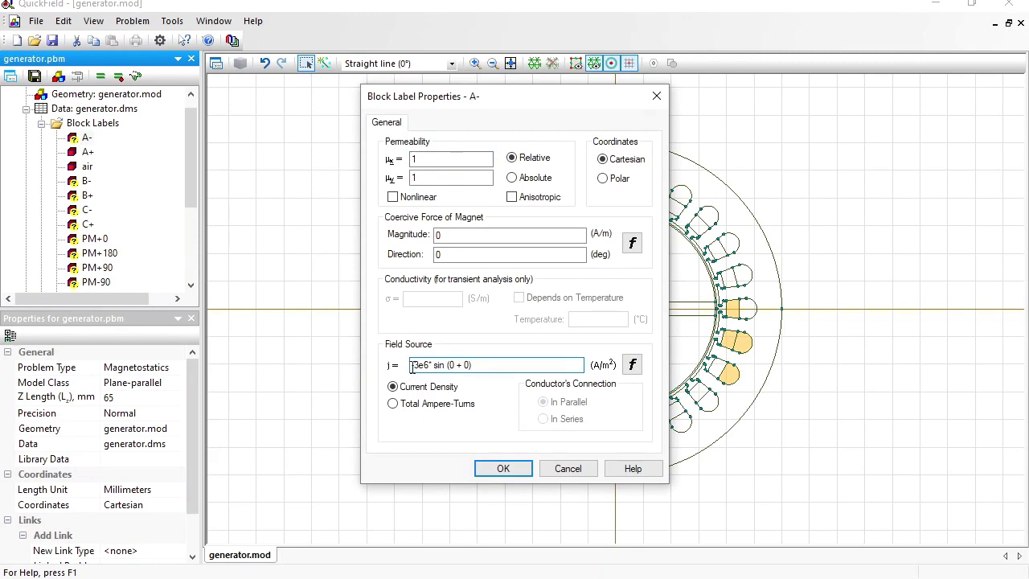
click(503, 468)
Set the B+ block label's relative permeability to 1 and current density to 3e6* sin (0 + 120), and copy that formula
click(78, 198)
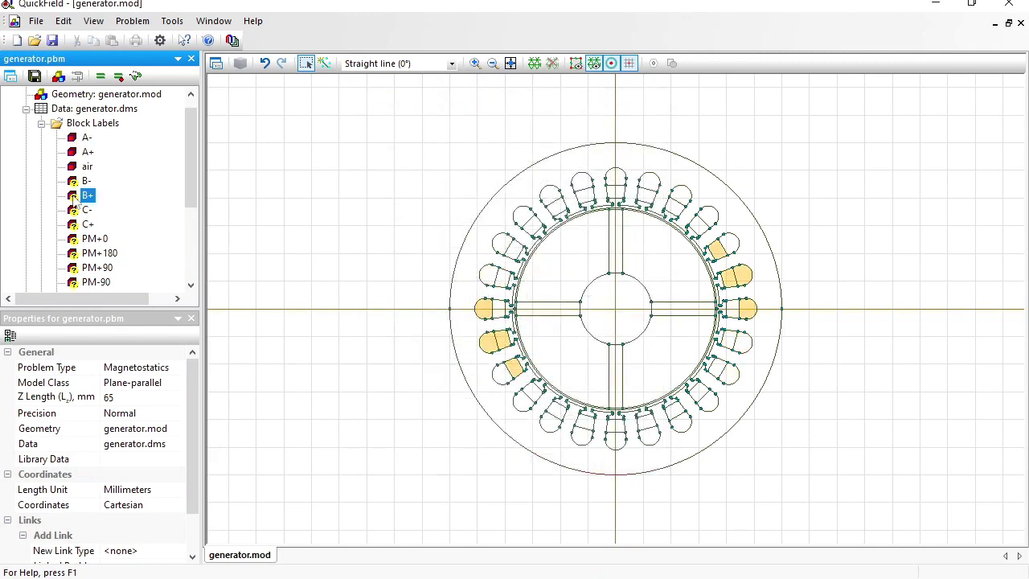
double_click(73, 199)
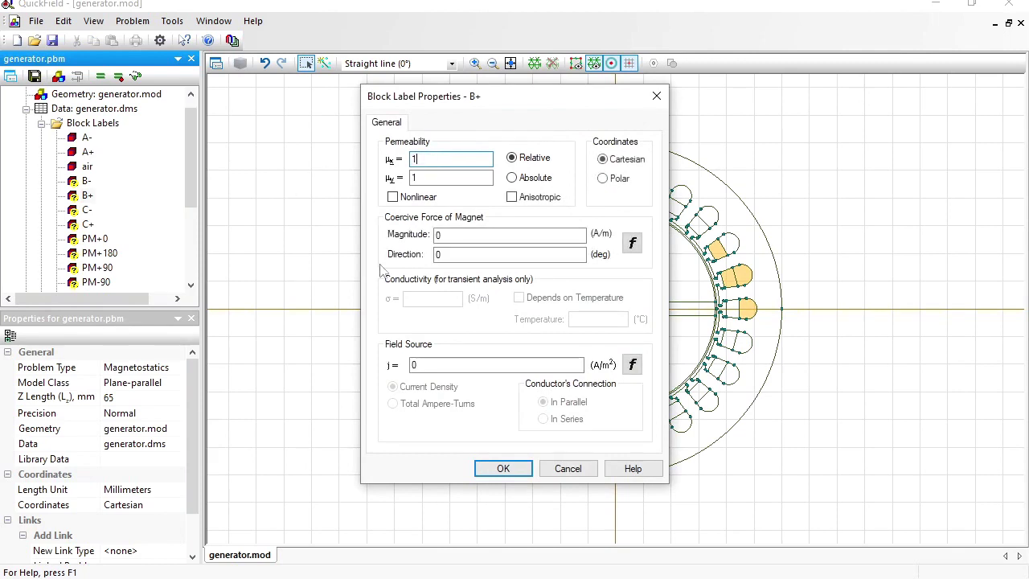
double_click(412, 365)
key(ctrl+v)
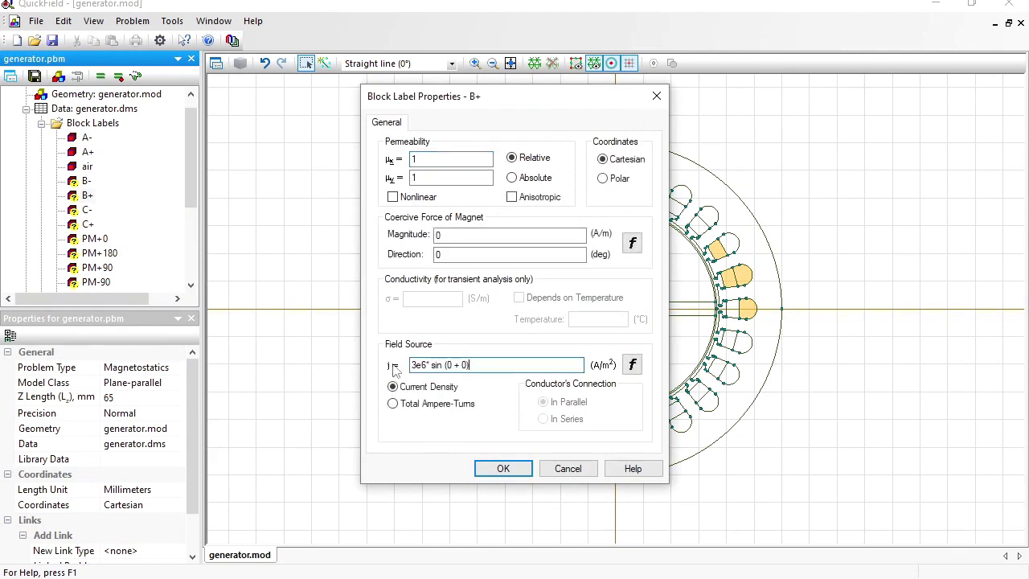
double_click(449, 365)
double_click(464, 366)
text(120)
drag(500, 367, 360, 375)
key(ctrl+c)
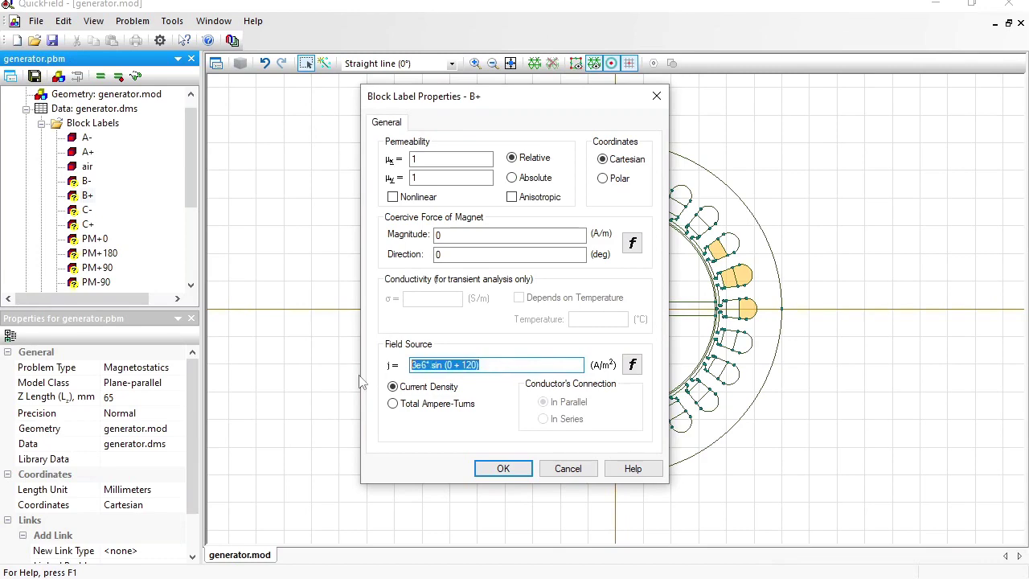
key(Return)
Set the B- block label's relative permeability to 1 and fill its current density from the copied 3e6* sin (0 + 120) formula
key(Up)
key(Return)
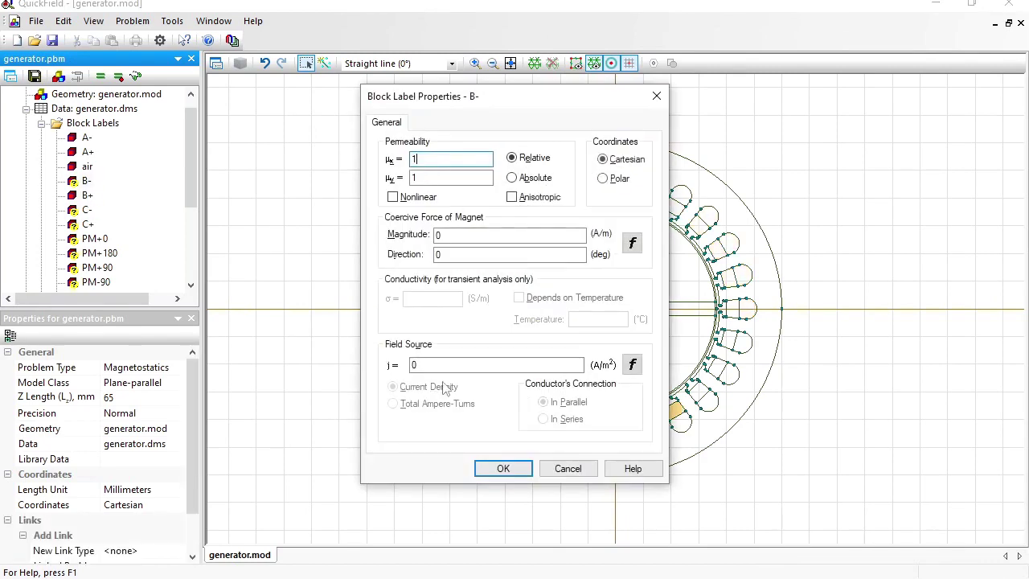
click(487, 368)
double_click(449, 363)
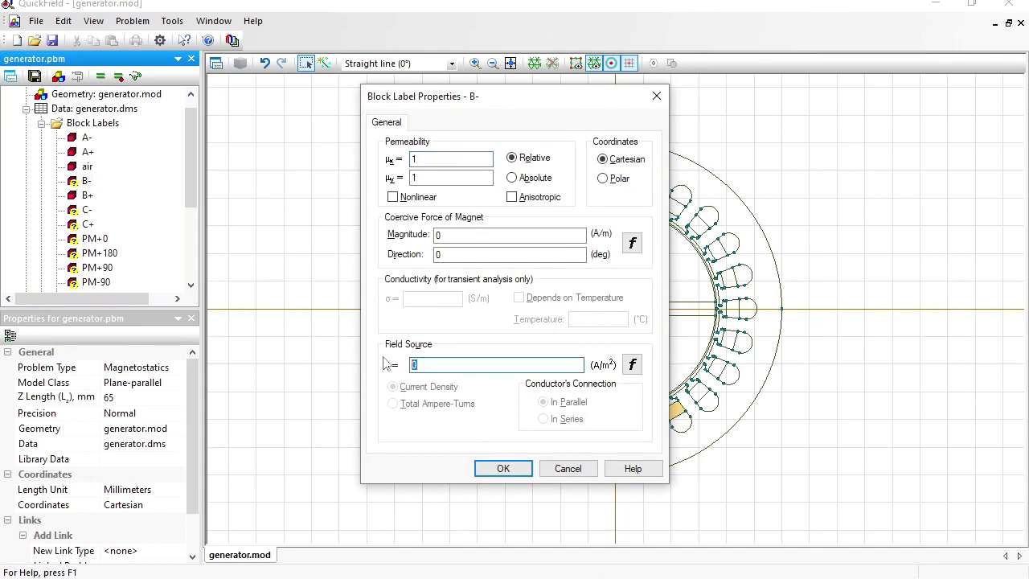
key(ctrl+v)
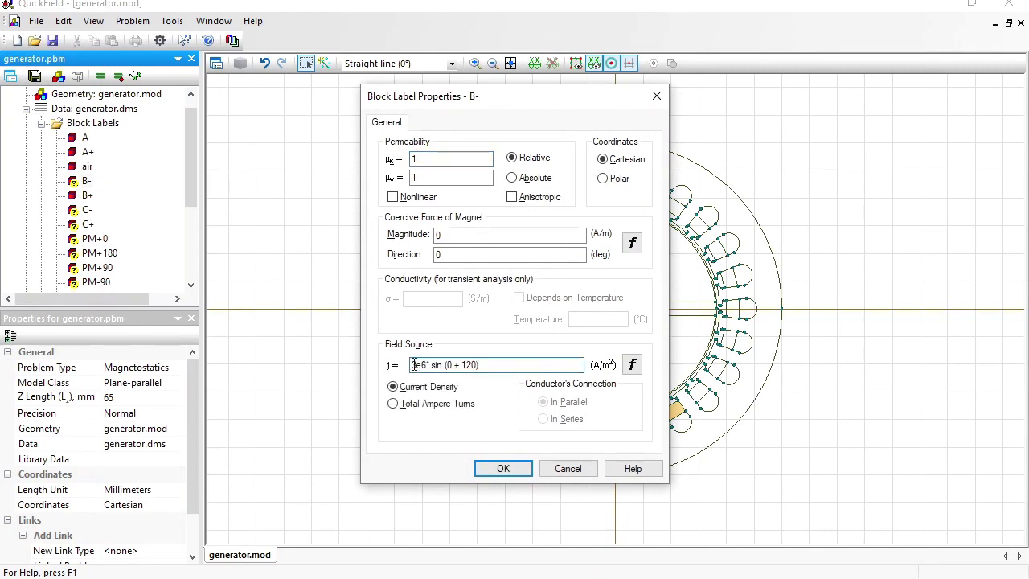
key(Return)
Set the C+ block label's relative permeability to 1 and paste the copied formula as its current density
key(Down)
key(Down)
key(Down)
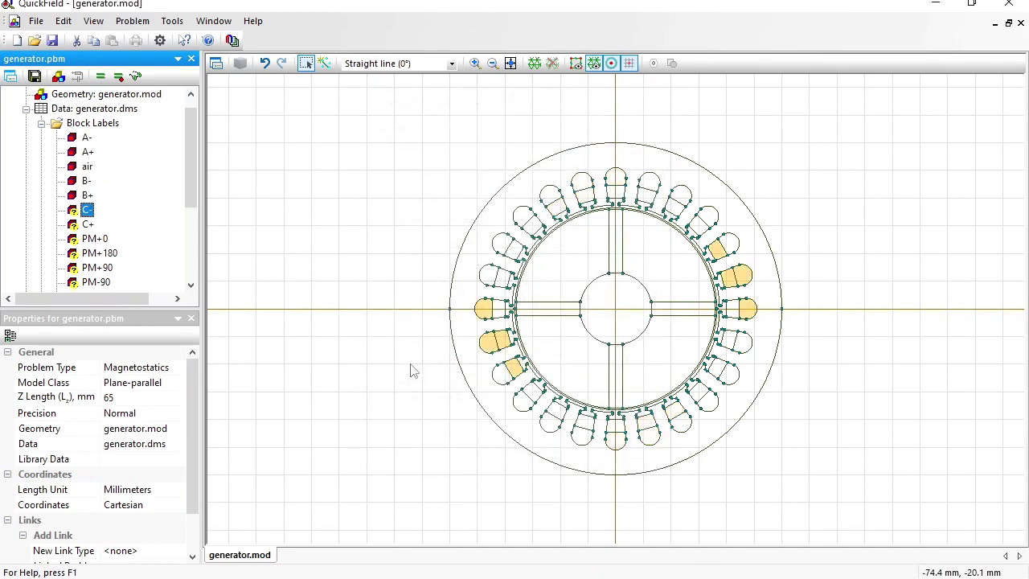
key(Return)
text(1)
double_click(426, 364)
key(ctrl+v)
Change the phase angle in the C+ current density formula to 240, copy the formula and apply the label properties
click(460, 364)
key(Delete)
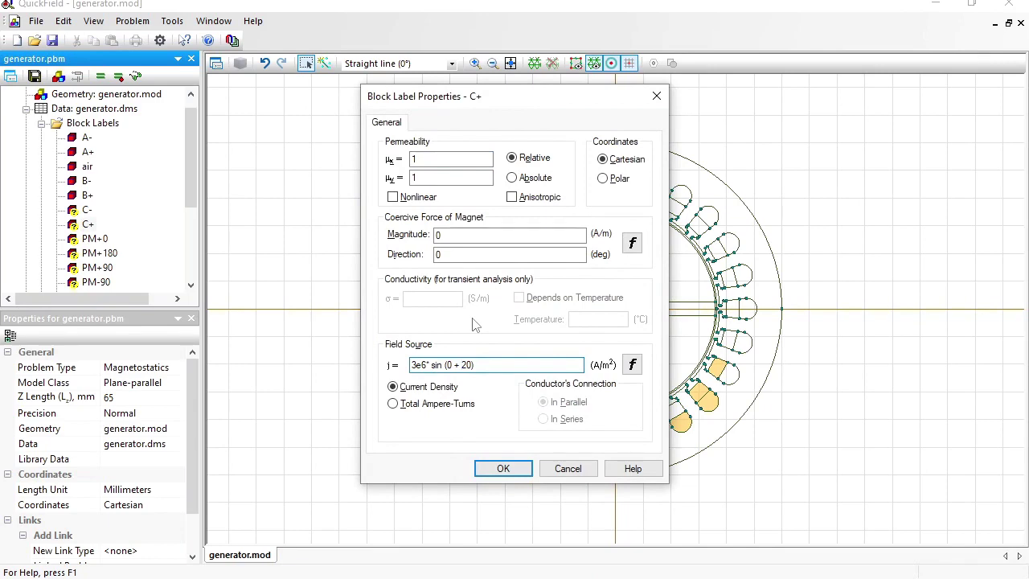
text(4)
drag(510, 364, 392, 369)
key(ctrl+c)
key(Return)
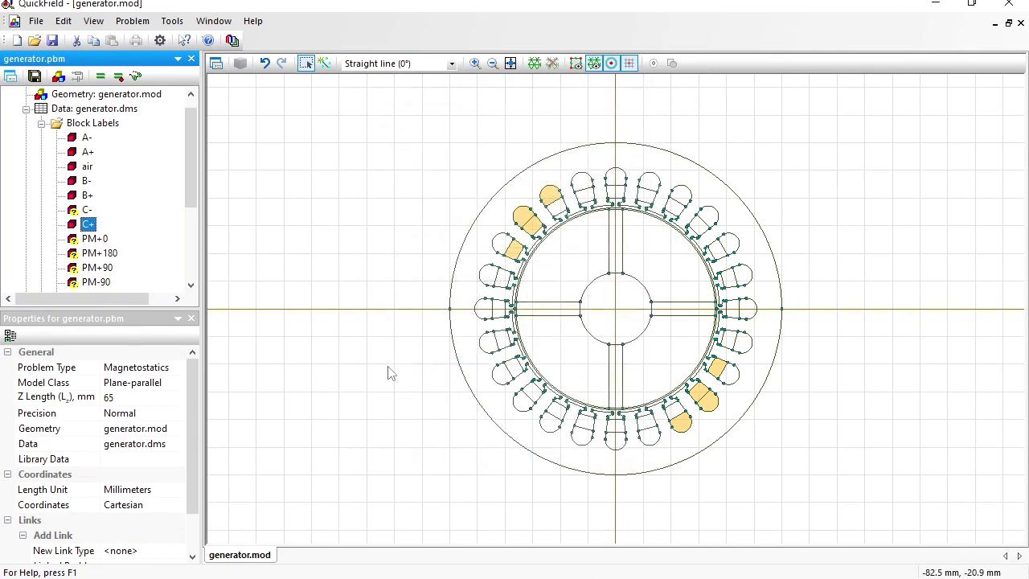
key(Return)
key(Escape)
Set the C- block label's relative permeability to 1 and its current density to -3e6* sin (0 + 240), using the copied formula
key(Up)
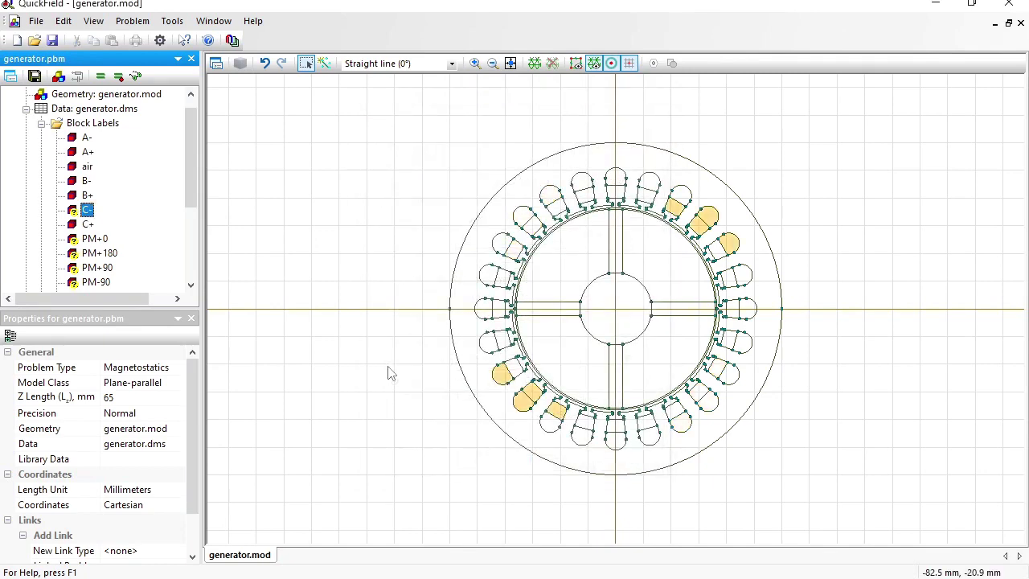
key(Return)
text(1)
key(Tab)
key(Tab)
key(Tab)
key(Tab)
key(Tab)
key(Tab)
key(Tab)
key(Tab)
key(Tab)
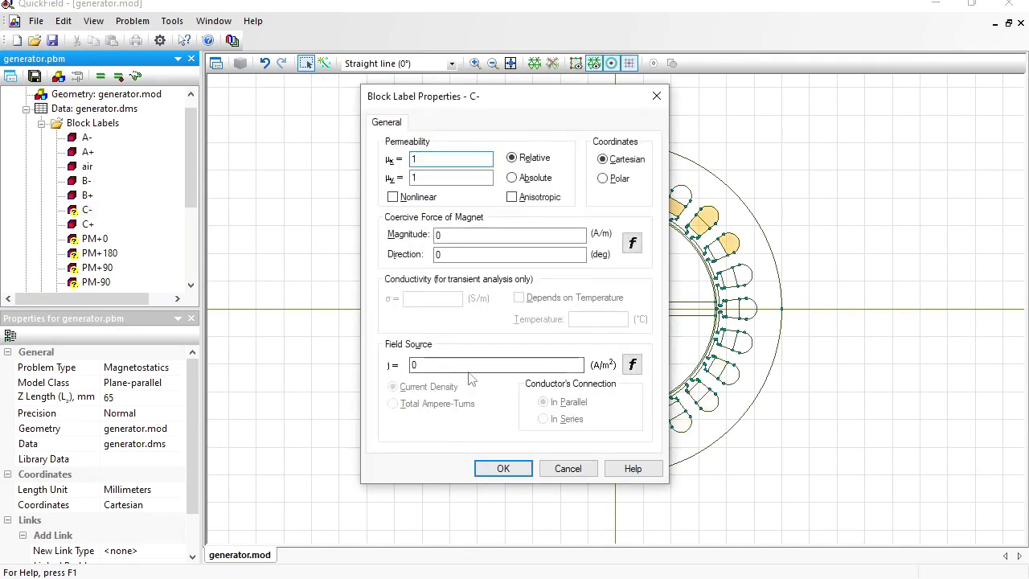
key(ctrl+v)
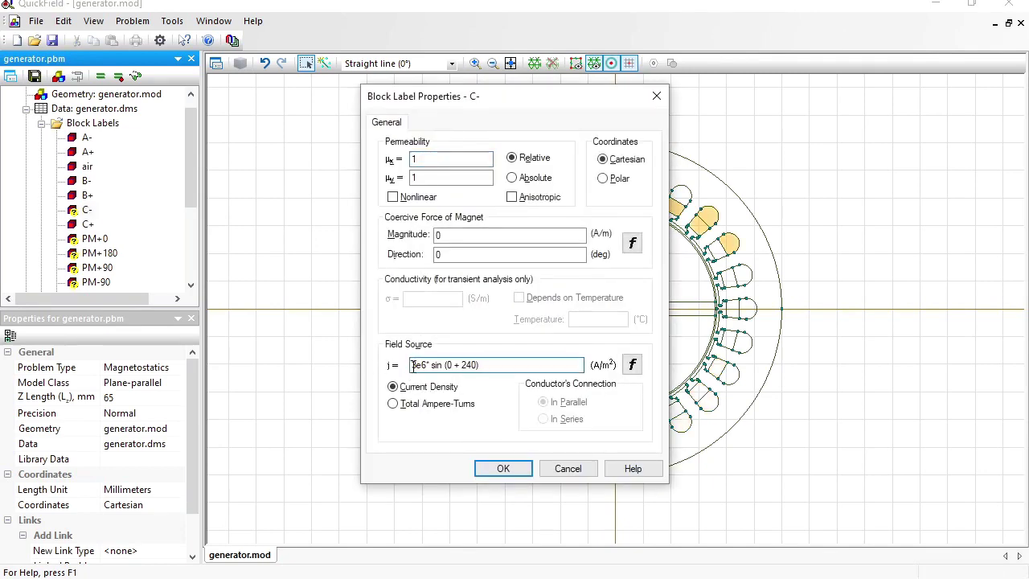
key(Home)
text(-)
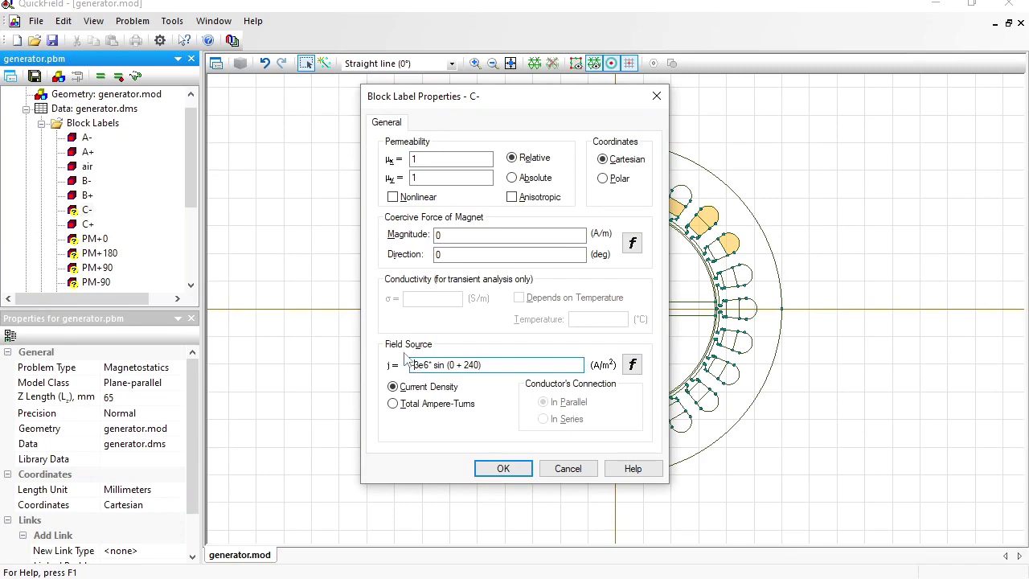
click(506, 469)
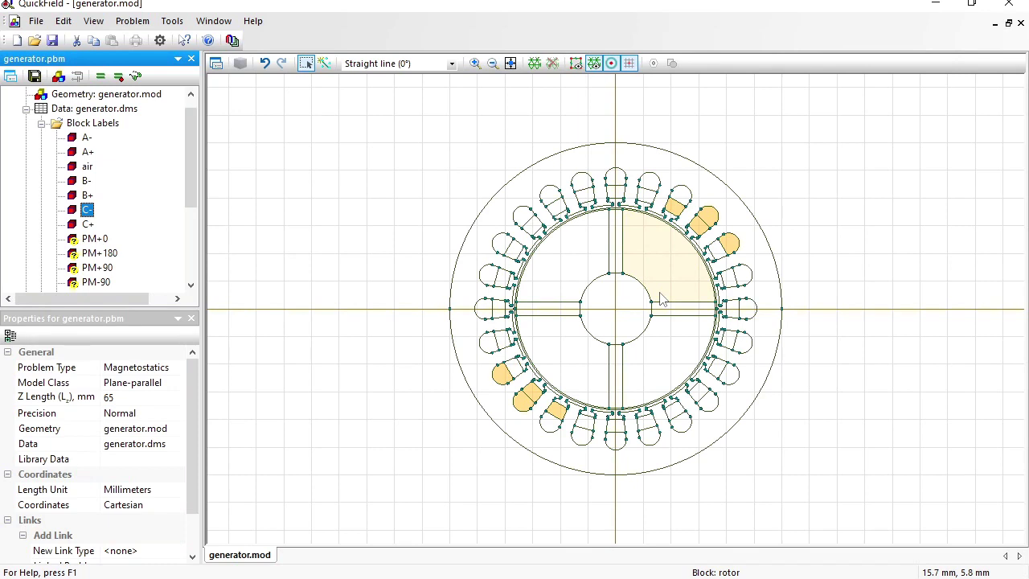
Open and apply the block label properties of magnets PM+0, PM+180, PM+90 and PM-90 one after another
drag(193, 160, 193, 191)
double_click(96, 181)
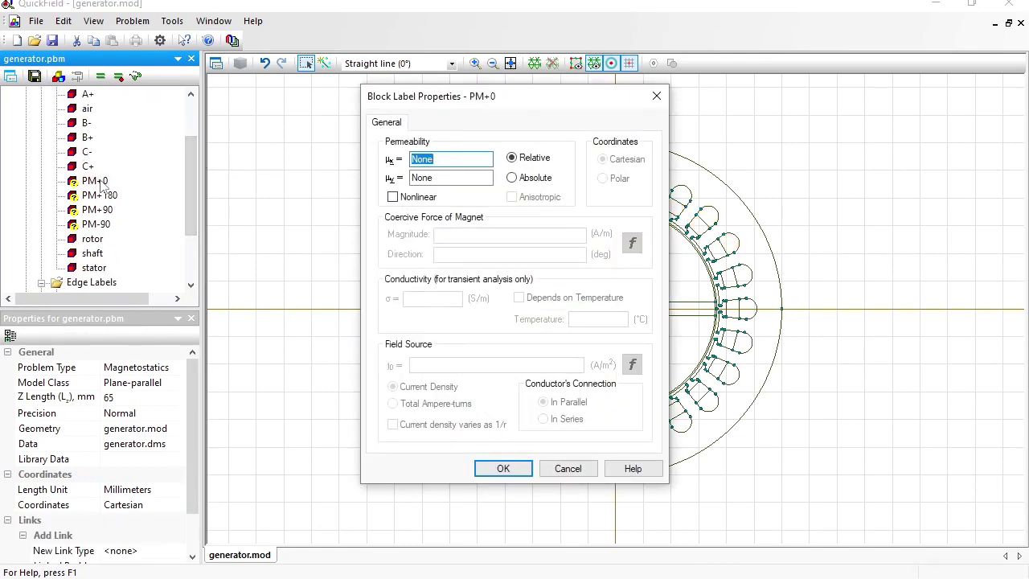
key(Return)
key(Down)
key(Return)
key(Return)
key(Down)
key(Return)
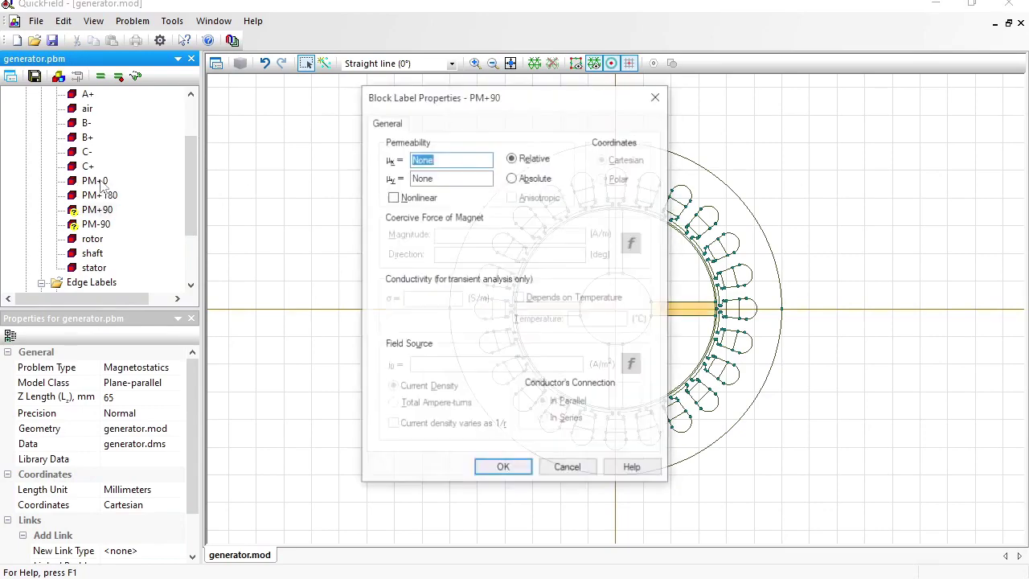
key(Return)
key(Down)
key(Return)
key(Return)
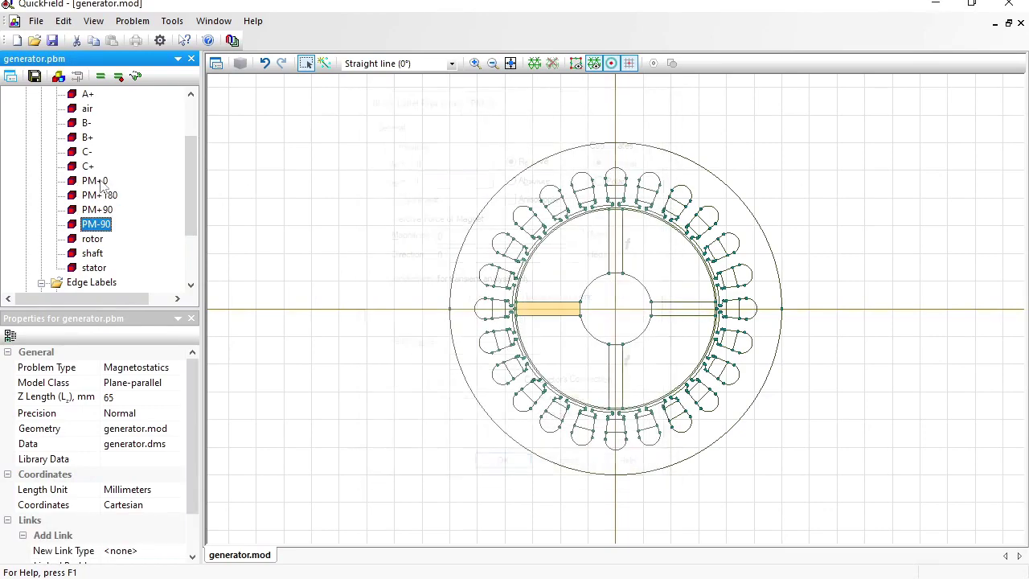
Assign the external edge label a magnetic potential boundary condition of 0 Wb/m
drag(187, 188, 189, 218)
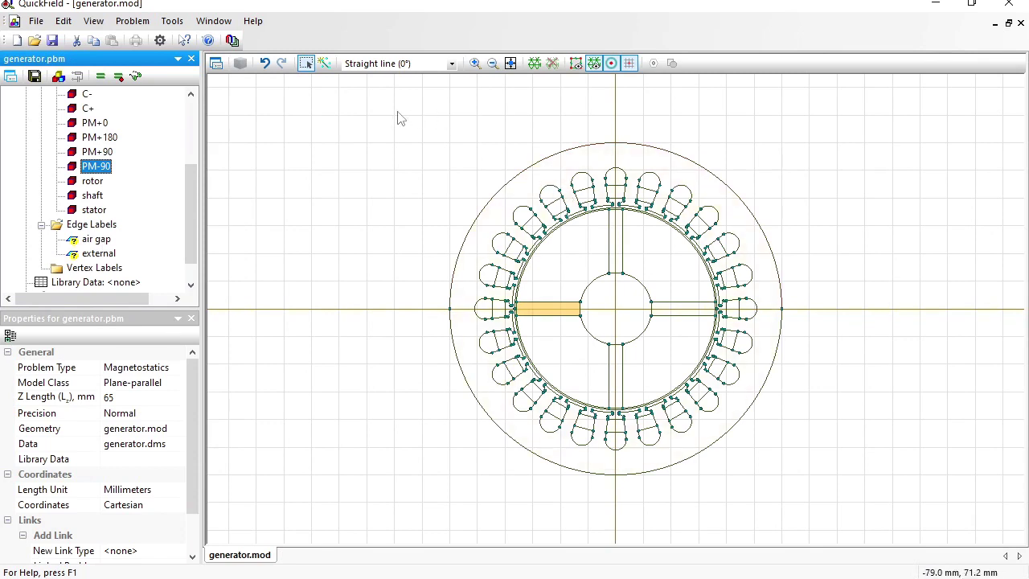
click(99, 253)
double_click(99, 253)
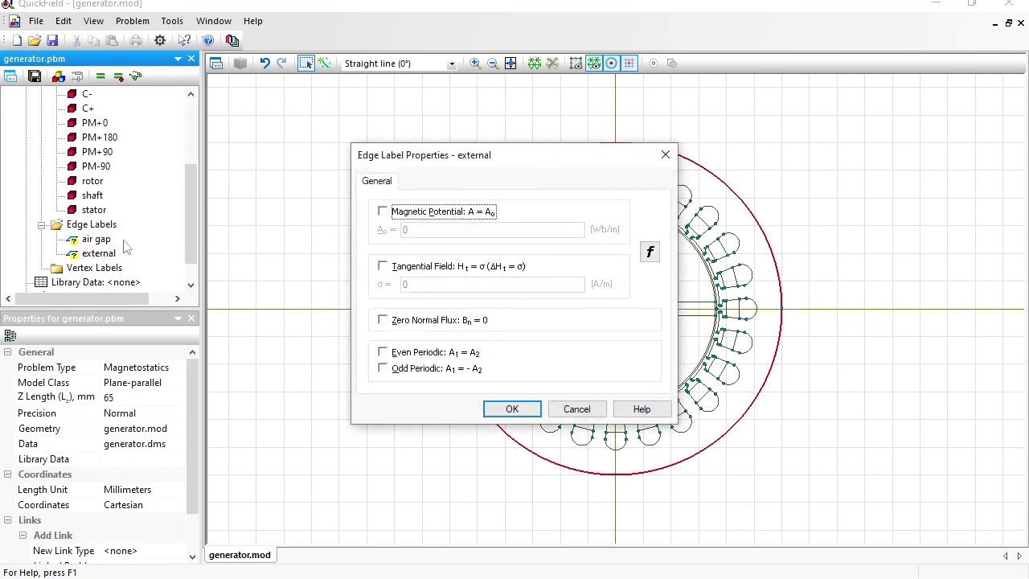
click(382, 212)
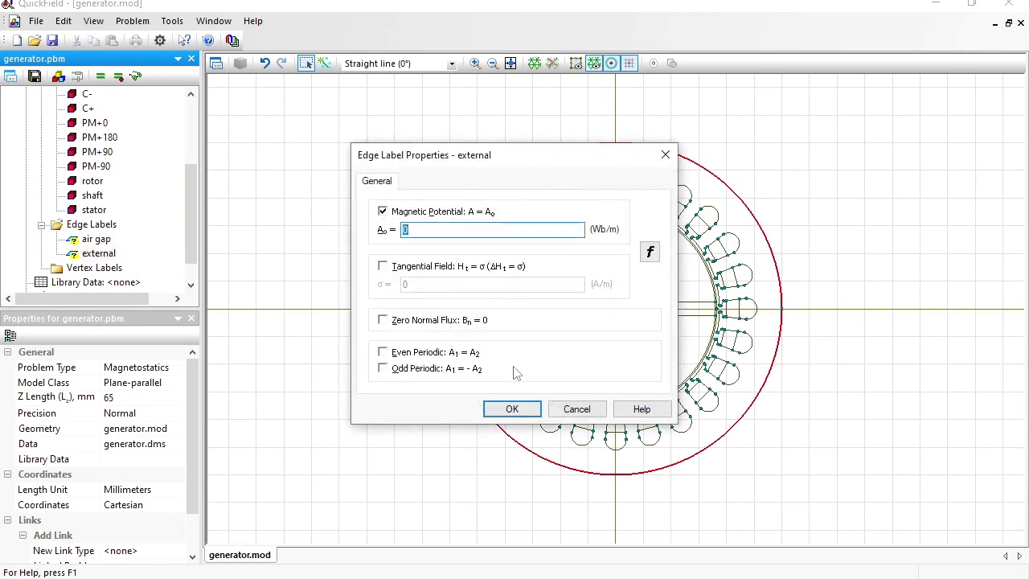
click(512, 409)
Apply the air gap edge label's properties with no boundary condition enabled
click(107, 240)
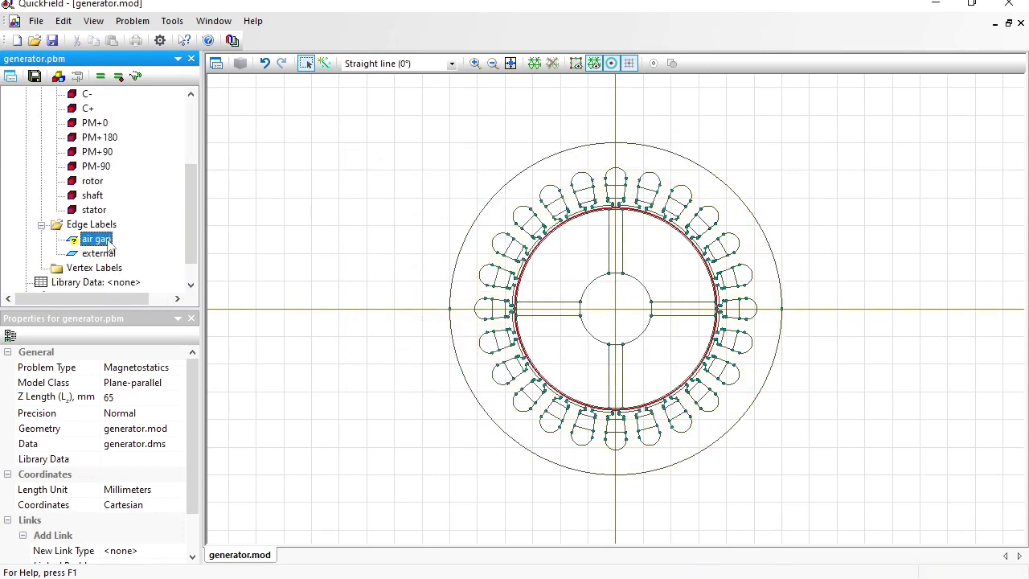
double_click(107, 240)
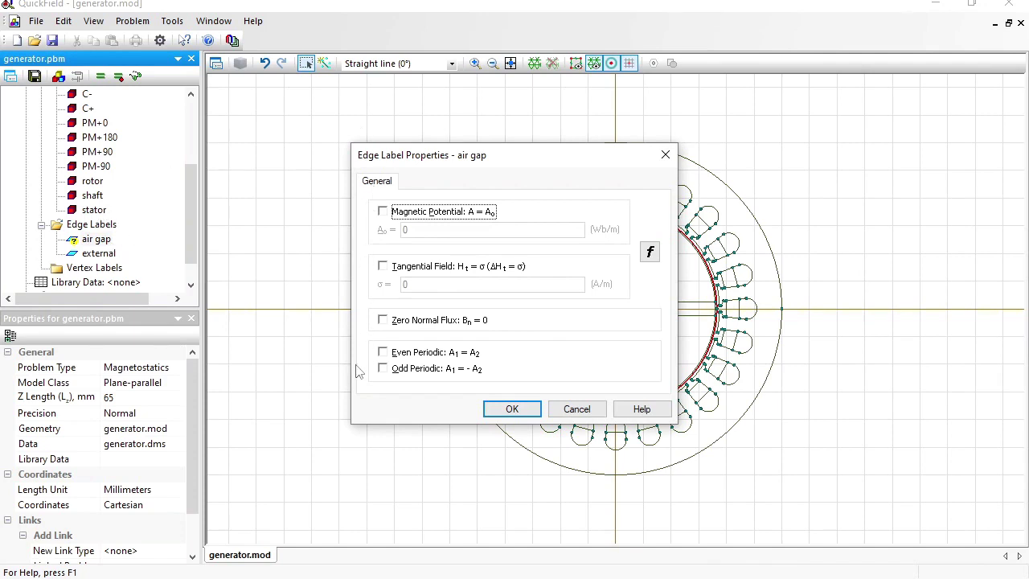
click(512, 410)
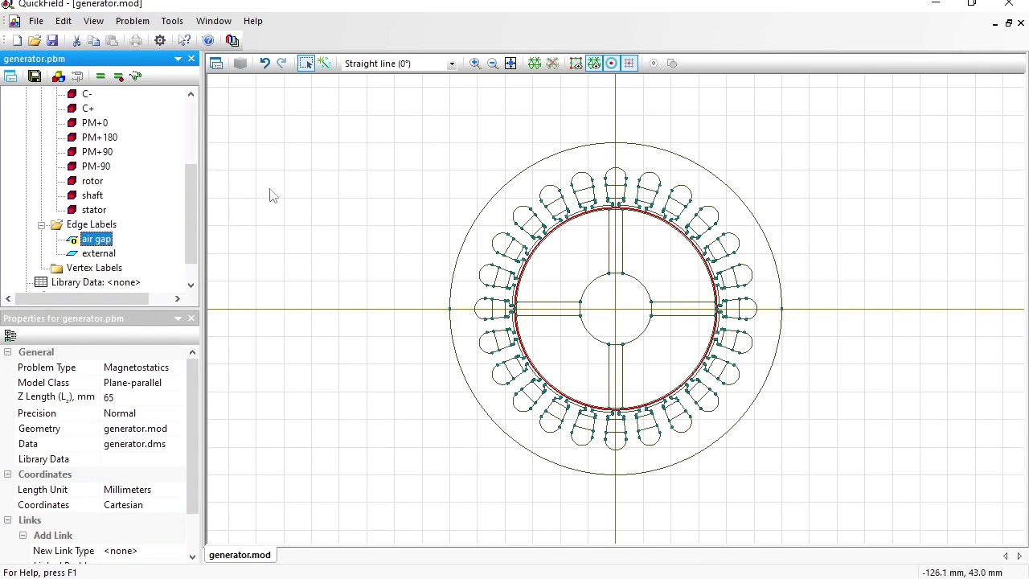
Build the finite-element mesh in all blocks of the machine geometry
click(311, 191)
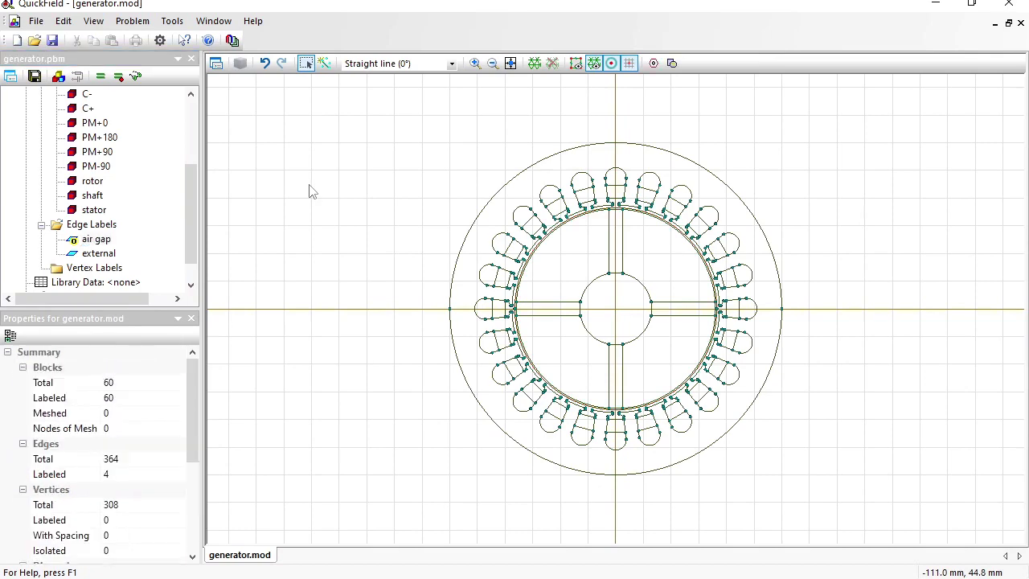
click(536, 66)
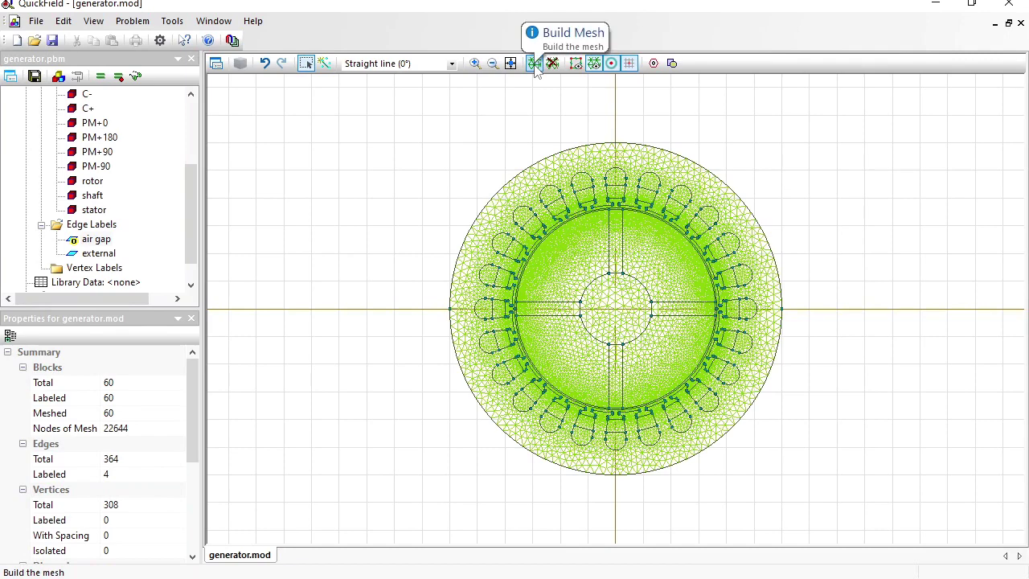
Save and solve the generator problem, and open its field results
click(35, 78)
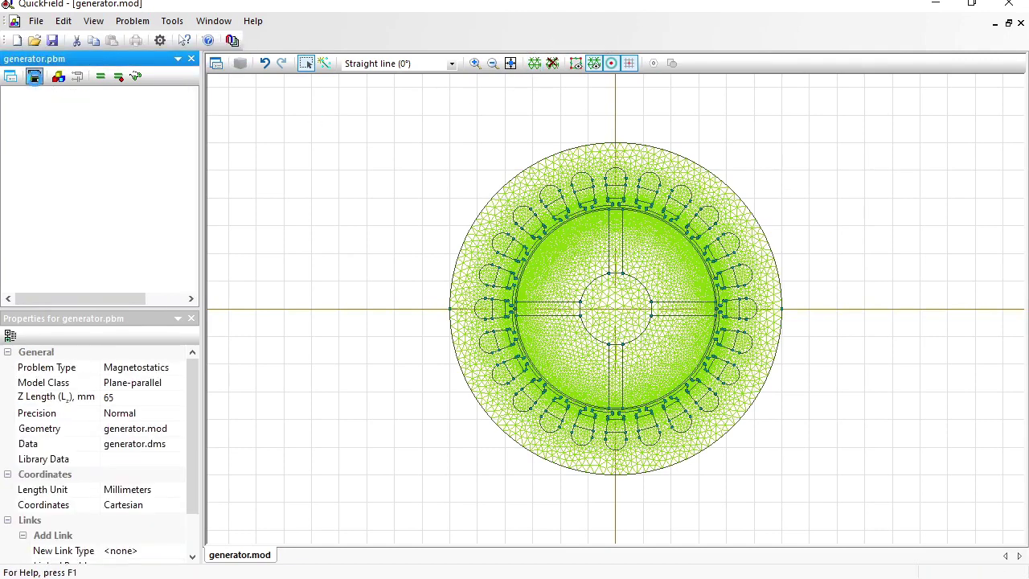
click(101, 76)
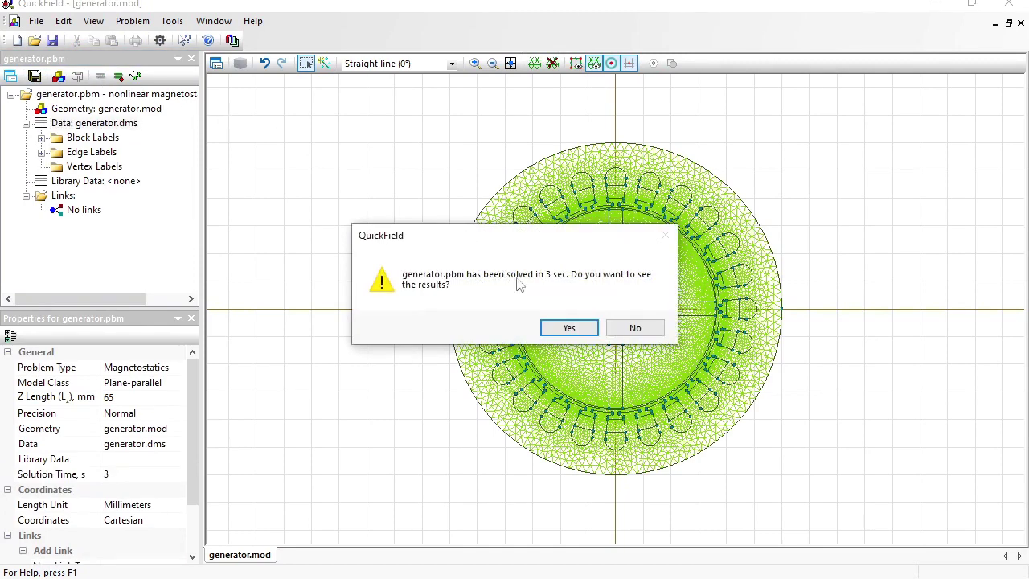
click(565, 328)
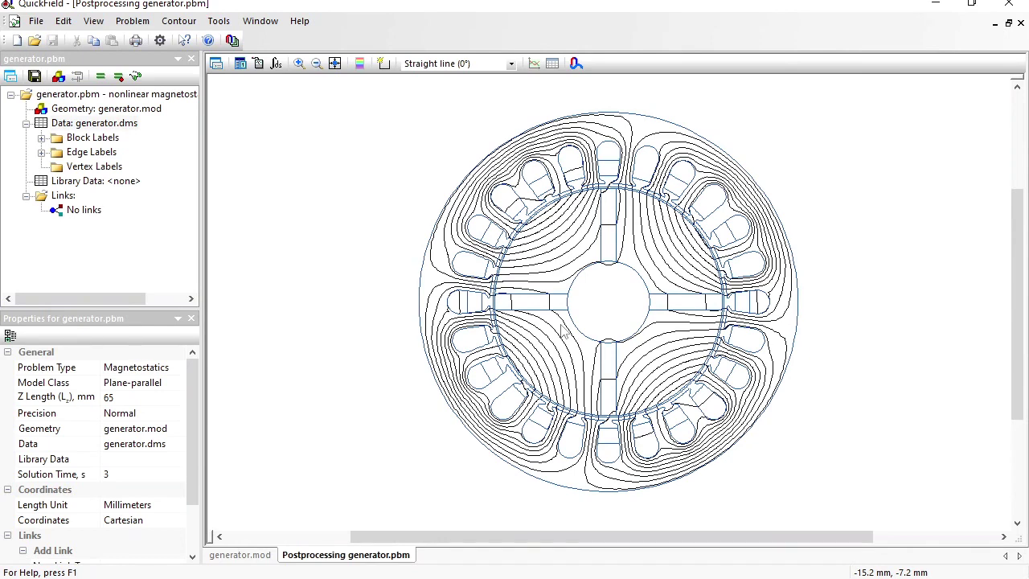
Draw a straight contour line from the shaft centre upward past the stator's outer boundary, just beside the upper magnet
click(382, 63)
click(605, 303)
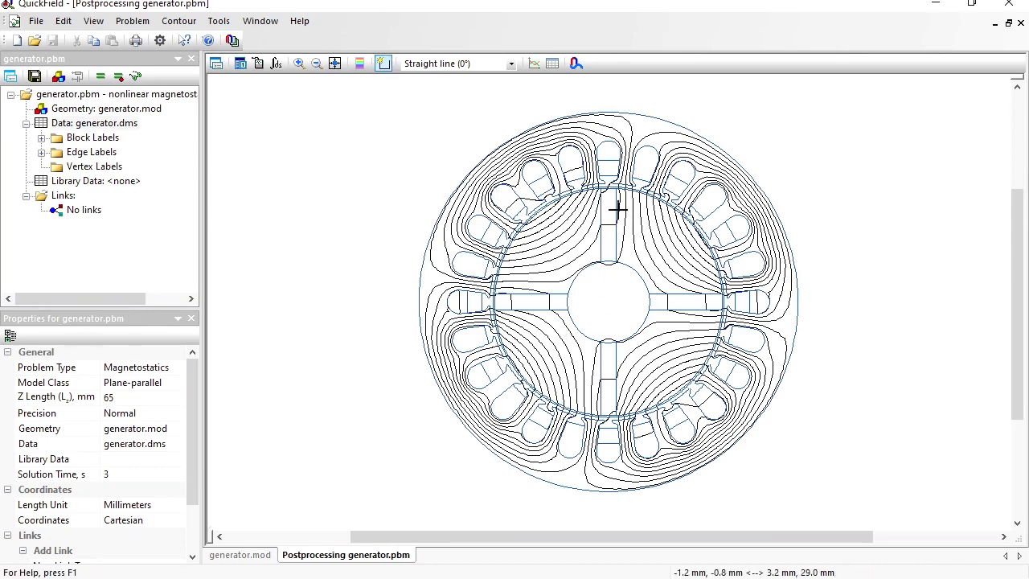
click(632, 112)
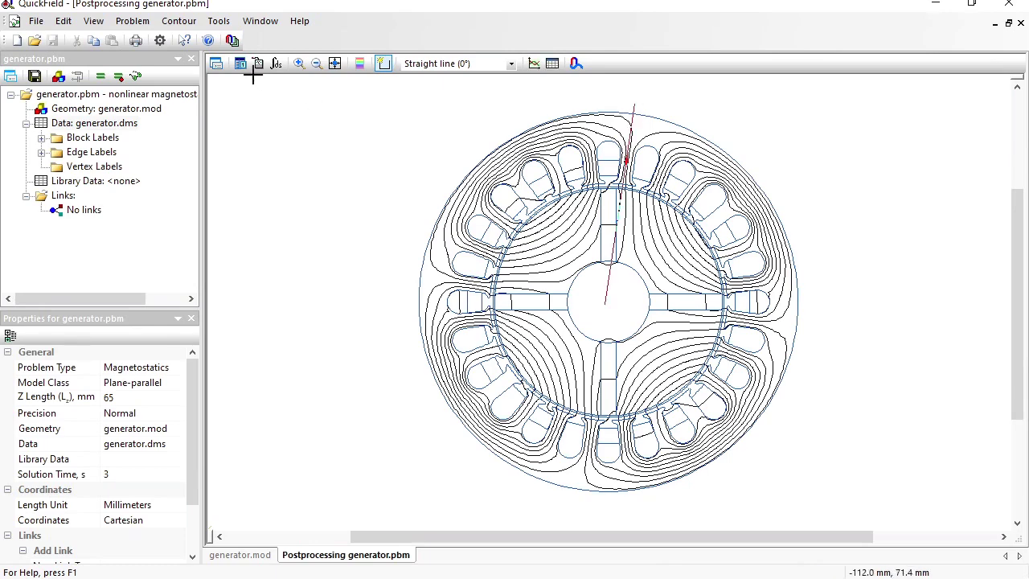
Add flux density B vectors to the field picture
click(216, 64)
click(367, 242)
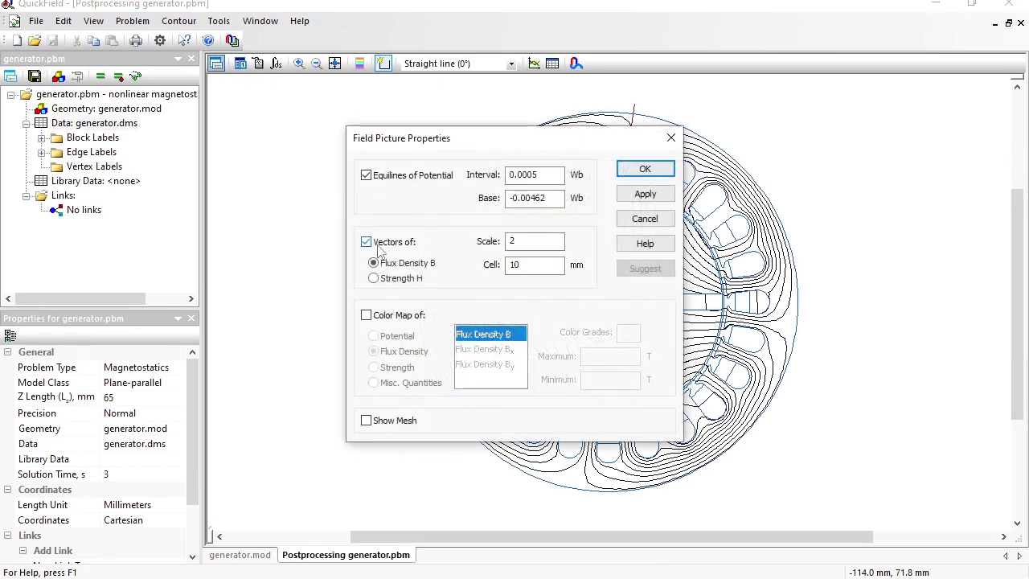
click(644, 169)
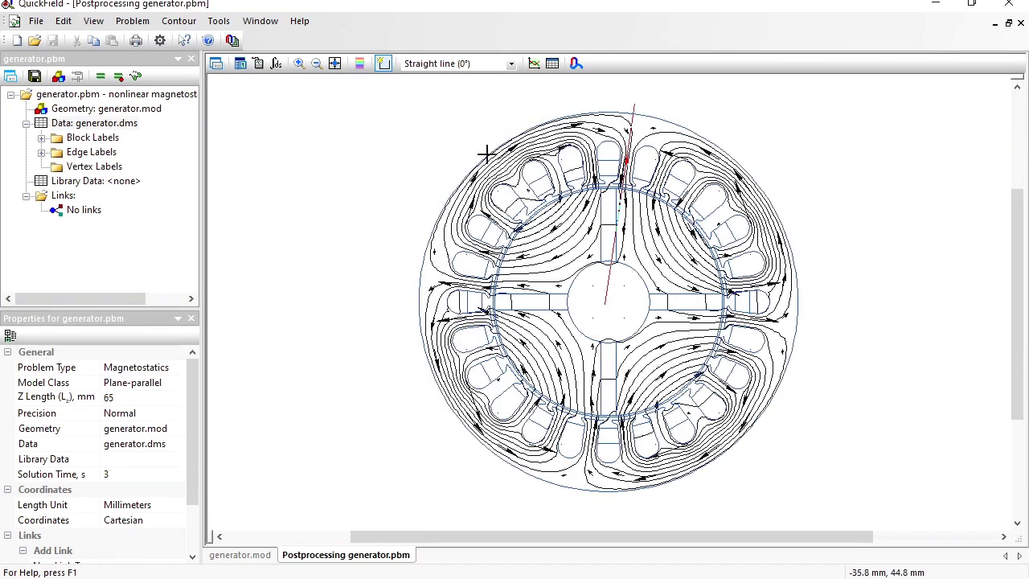
Clear the contour and draw a new straight one from the shaft centre past the stator's right-hand boundary, slightly below horizontal
click(179, 21)
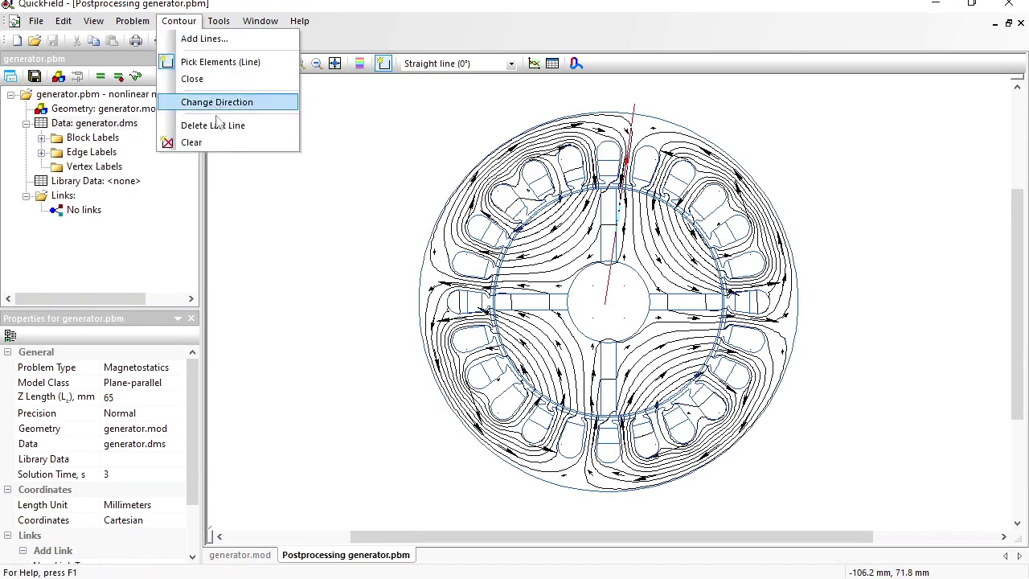
click(221, 142)
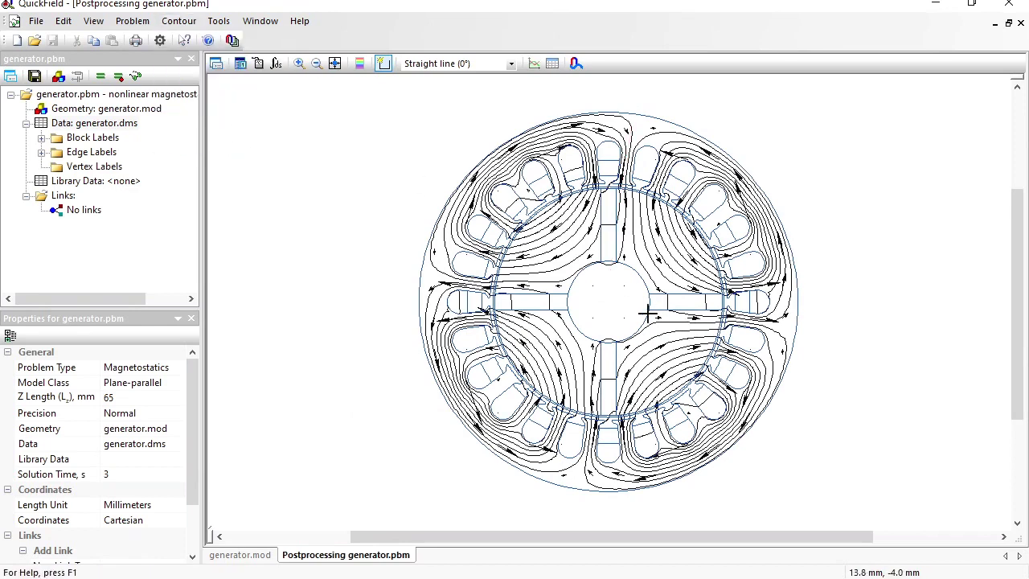
click(610, 302)
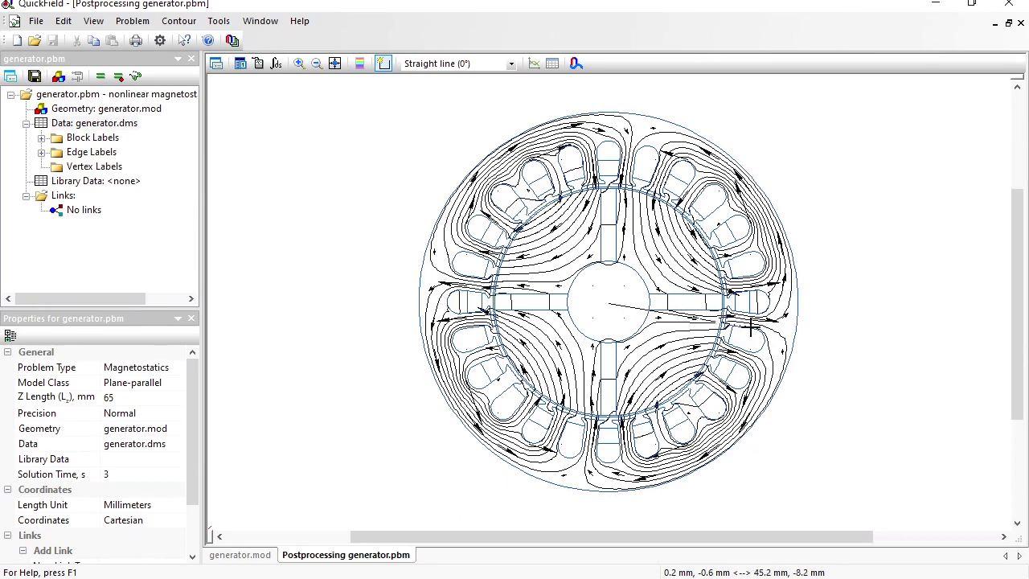
click(806, 329)
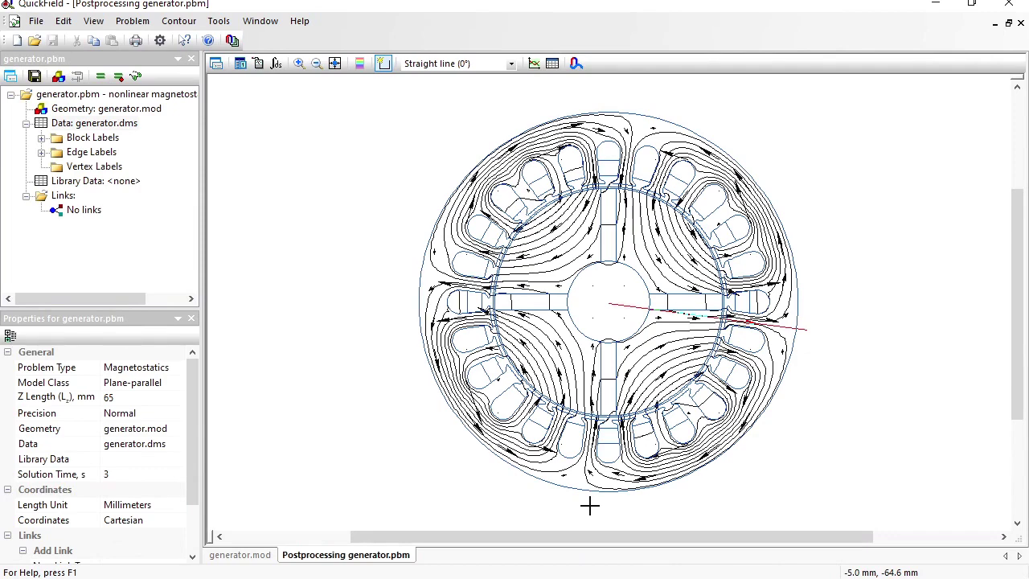
Switch to the browser, capture the machine winding diagram, paste it into Paint and maximize the Paint window
click(603, 577)
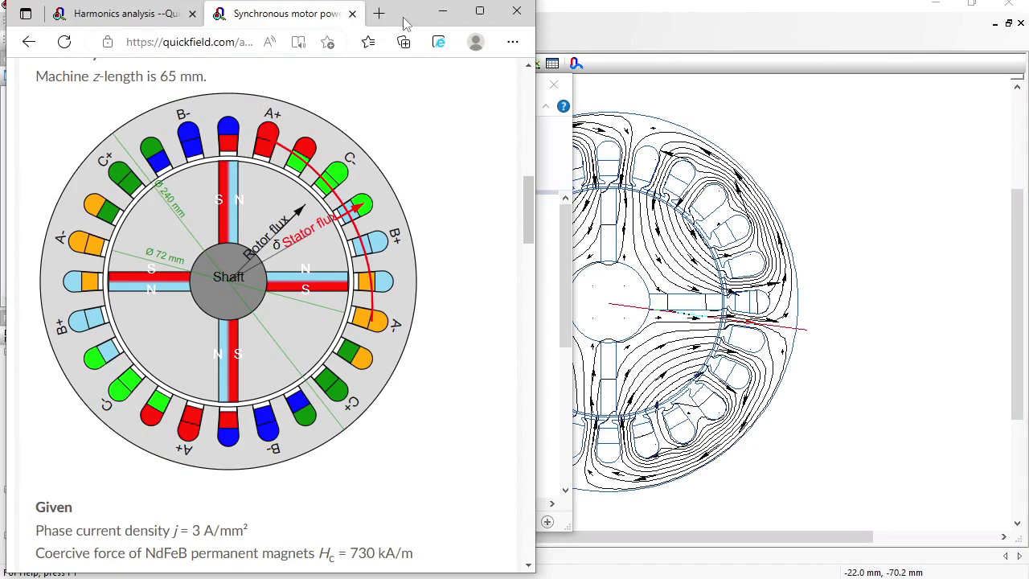
key(super+shift+s)
drag(29, 78, 427, 482)
key(ctrl+v)
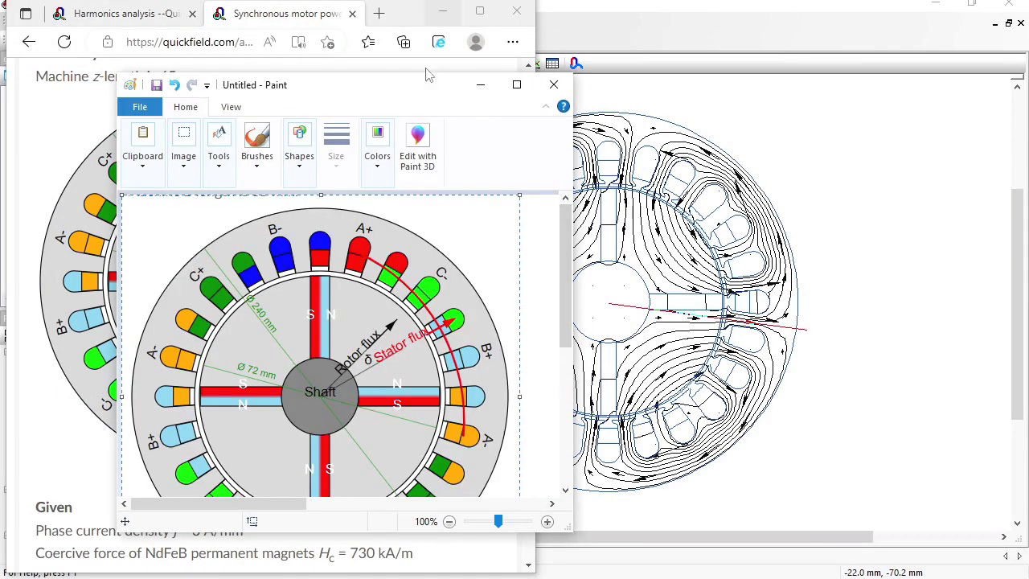
drag(430, 94, 433, 54)
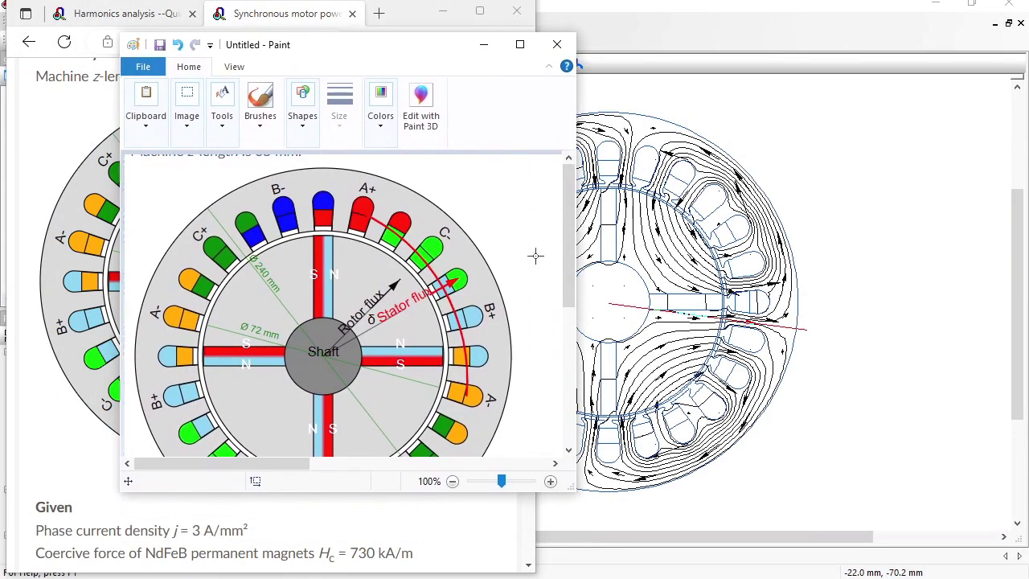
click(520, 43)
Draw a right arrow about 82 × 46 px over the upper magnet and an up arrow about 38 × 78 px over the right magnet
click(312, 49)
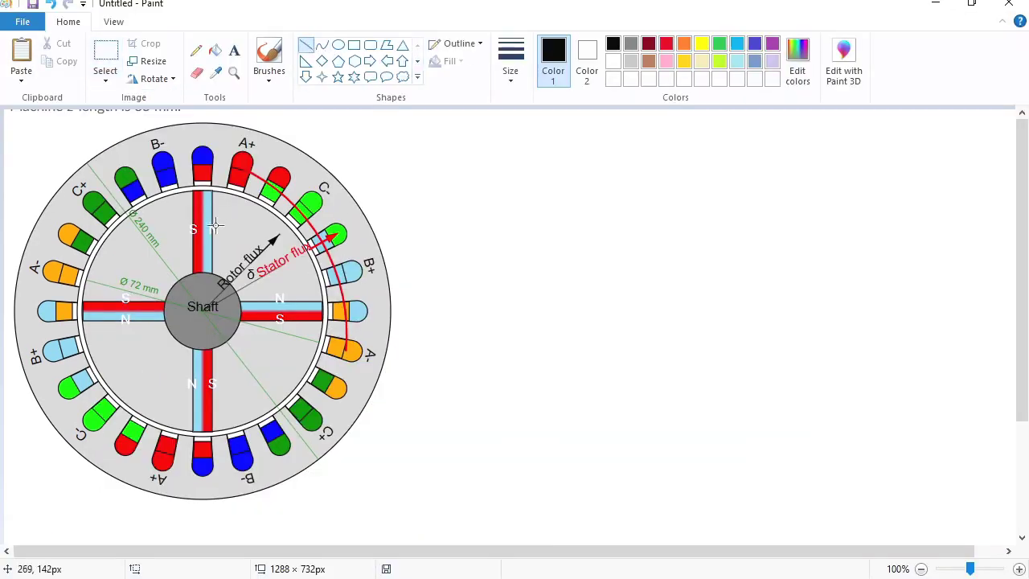
drag(172, 211, 239, 249)
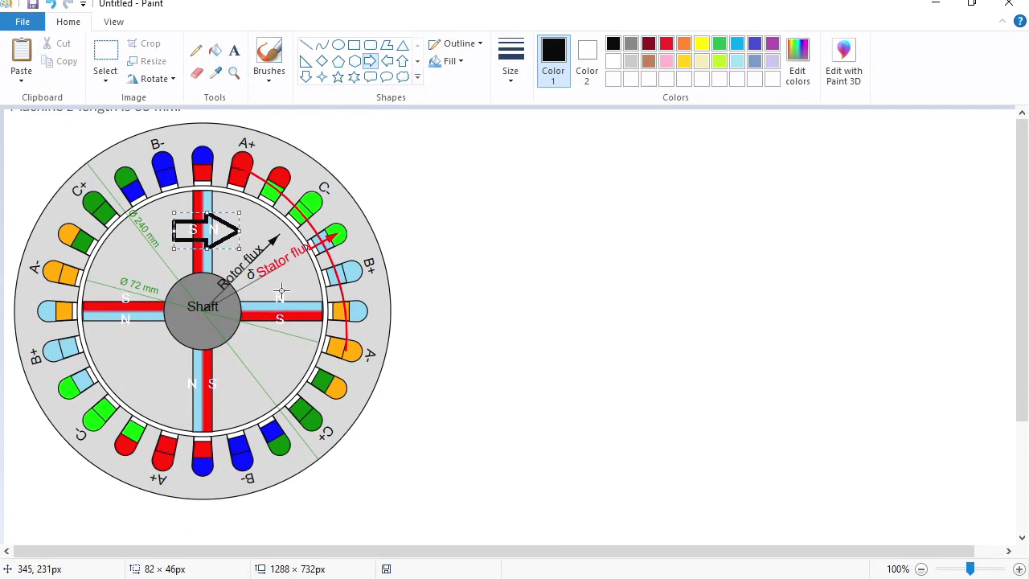
click(402, 63)
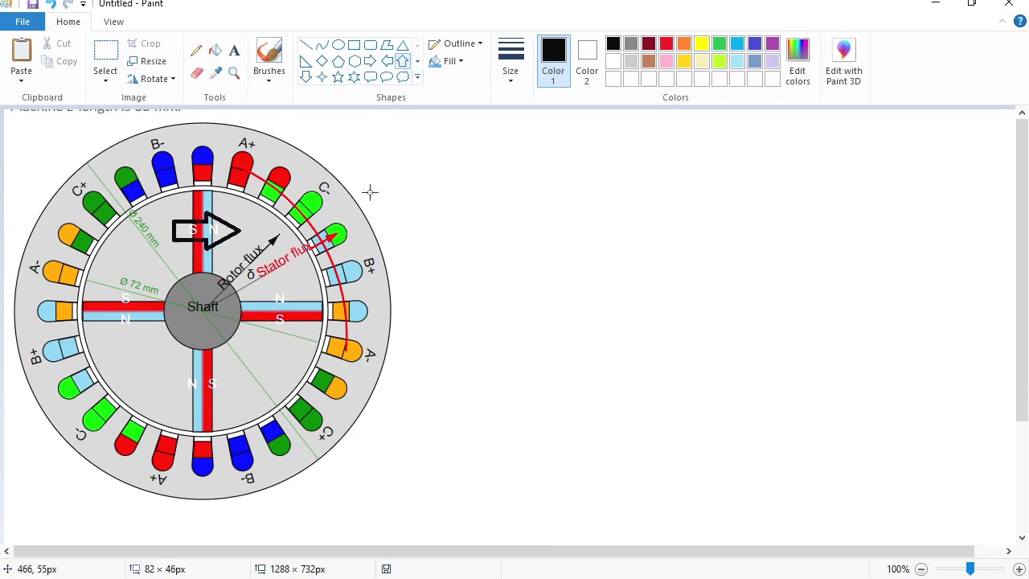
drag(270, 336, 299, 273)
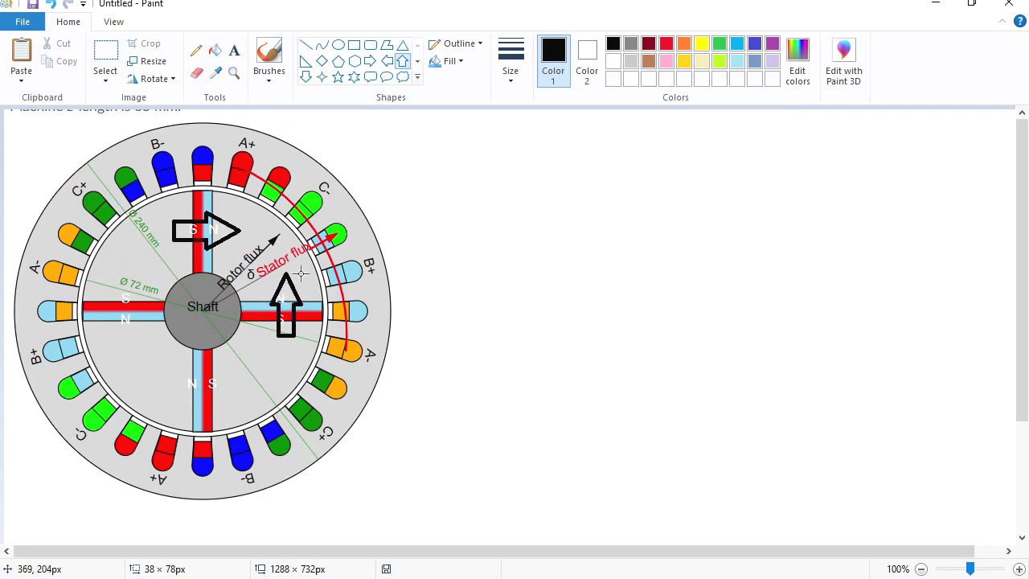
Draw a straight rotor-flux arrow from the shaft centre to the C- label plus a 62 px horizontal line, and restore the Paint window
click(305, 45)
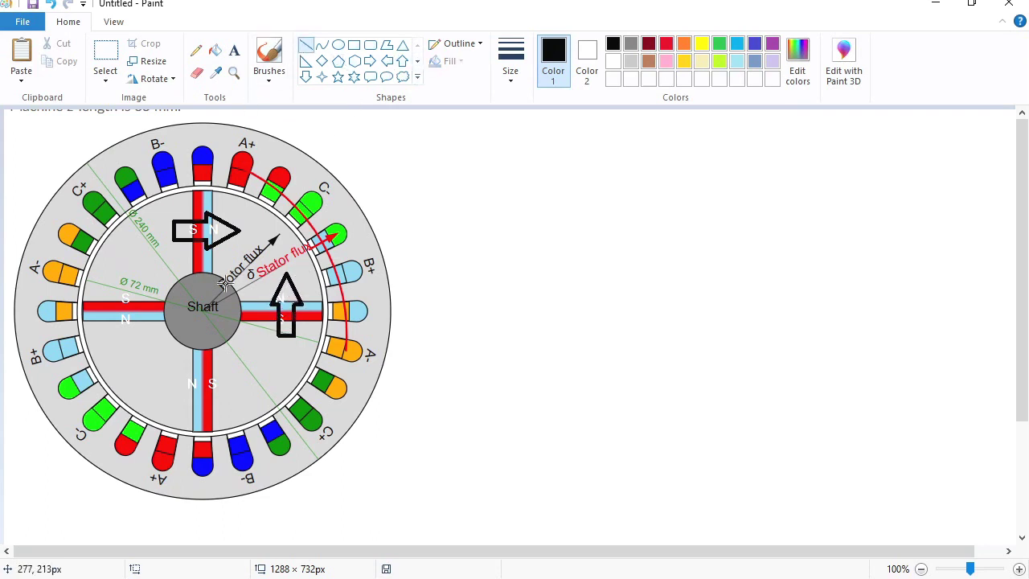
mouse_move(210, 302)
mouse_down()
mouse_move(324, 188)
mouse_move(293, 199)
mouse_move(325, 184)
mouse_up()
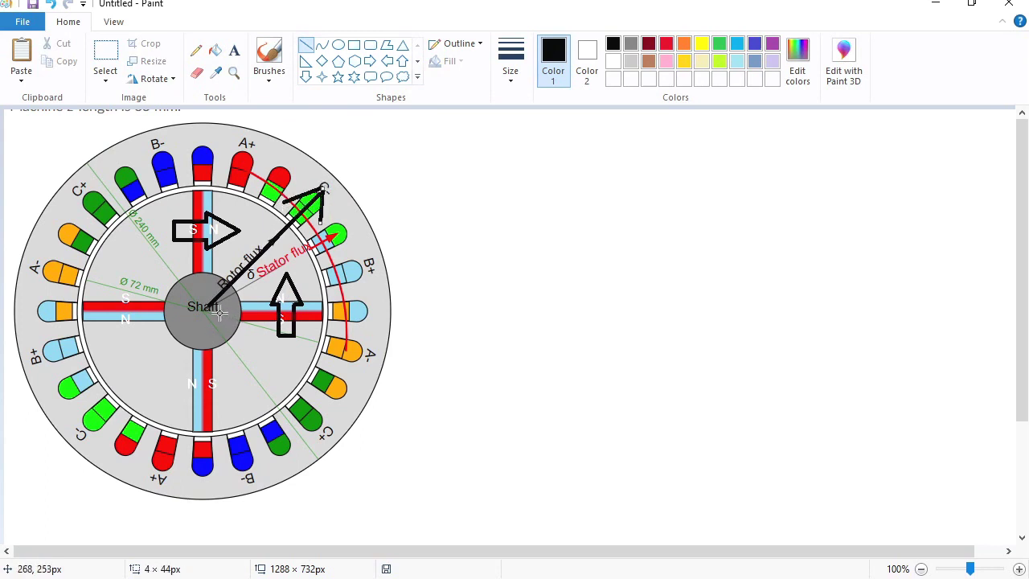
drag(258, 307, 208, 307)
double_click(410, 4)
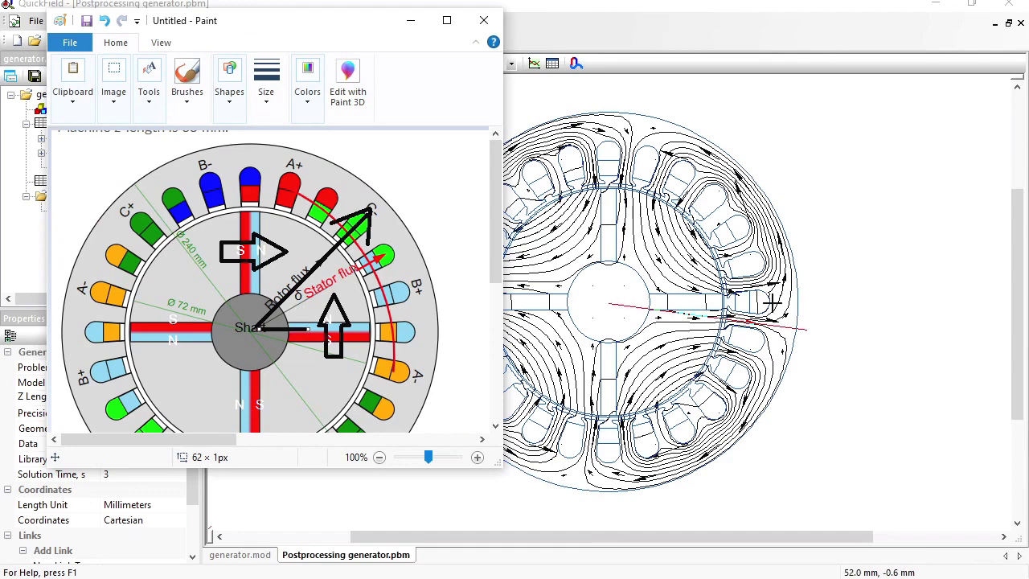
Switch to QuickField, open the geometry model, and rotate the stator block by 45° about the origin (0, 0)
click(338, 562)
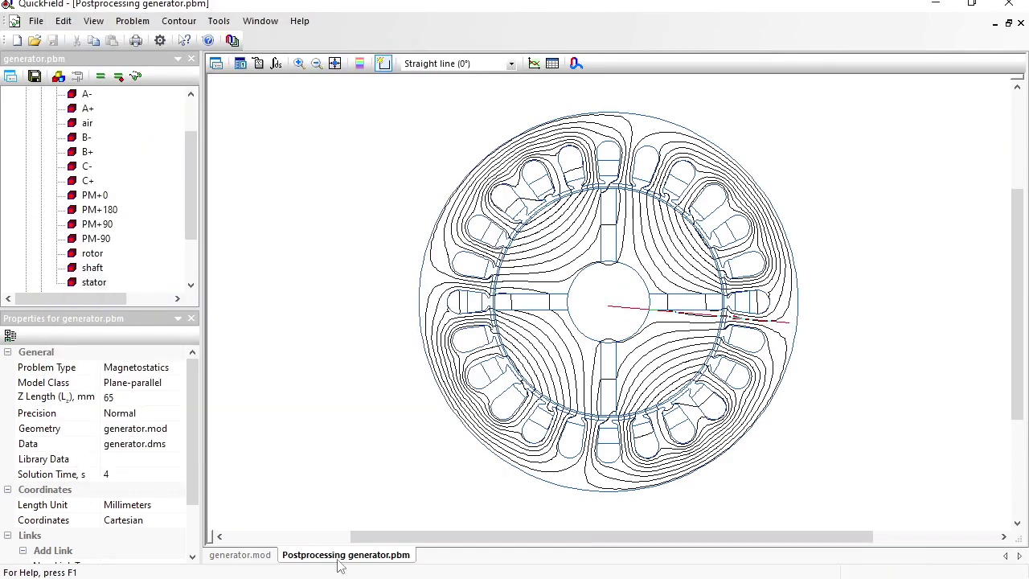
click(58, 77)
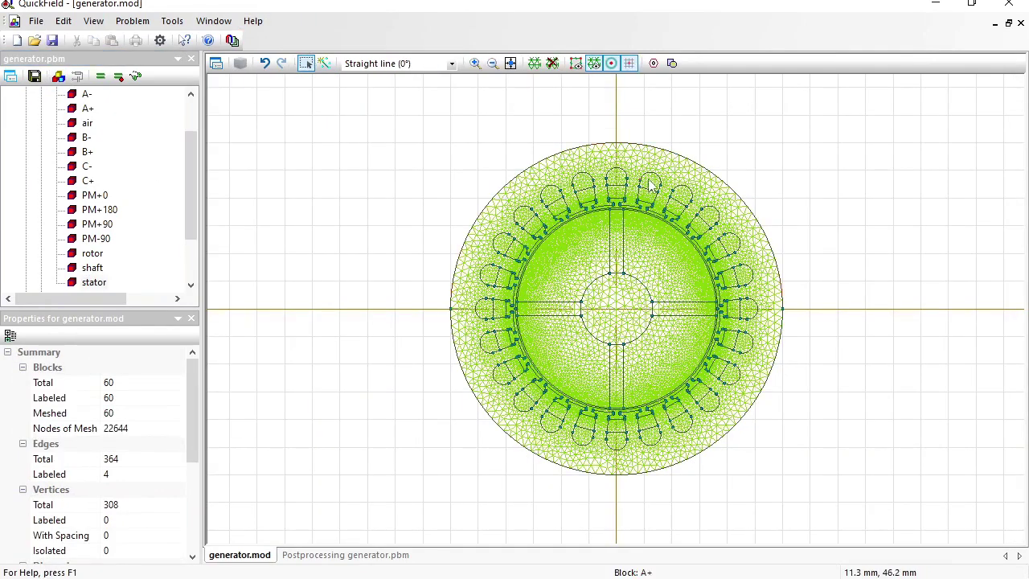
click(625, 157)
right_click(625, 157)
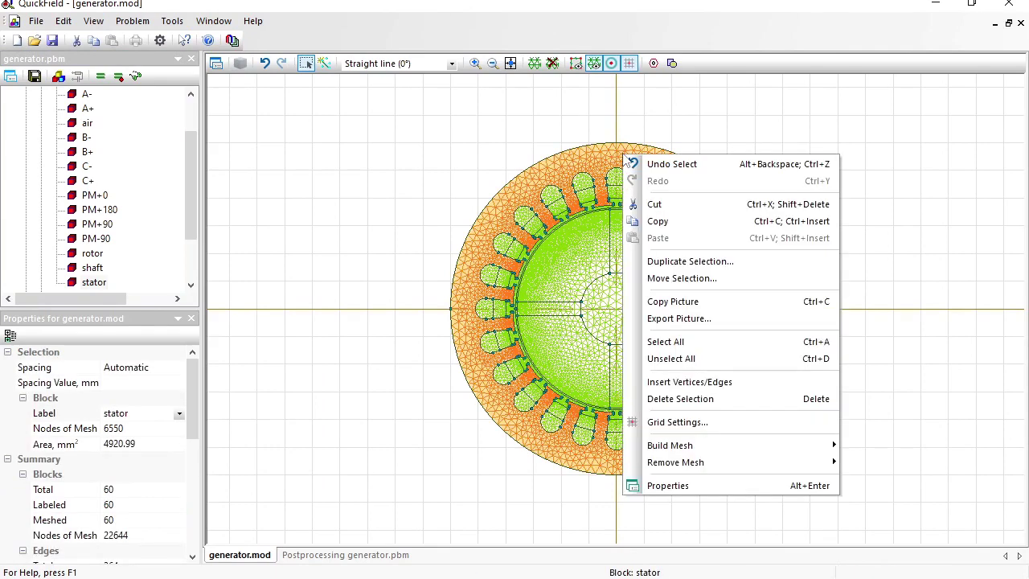
click(681, 278)
double_click(482, 349)
text(45)
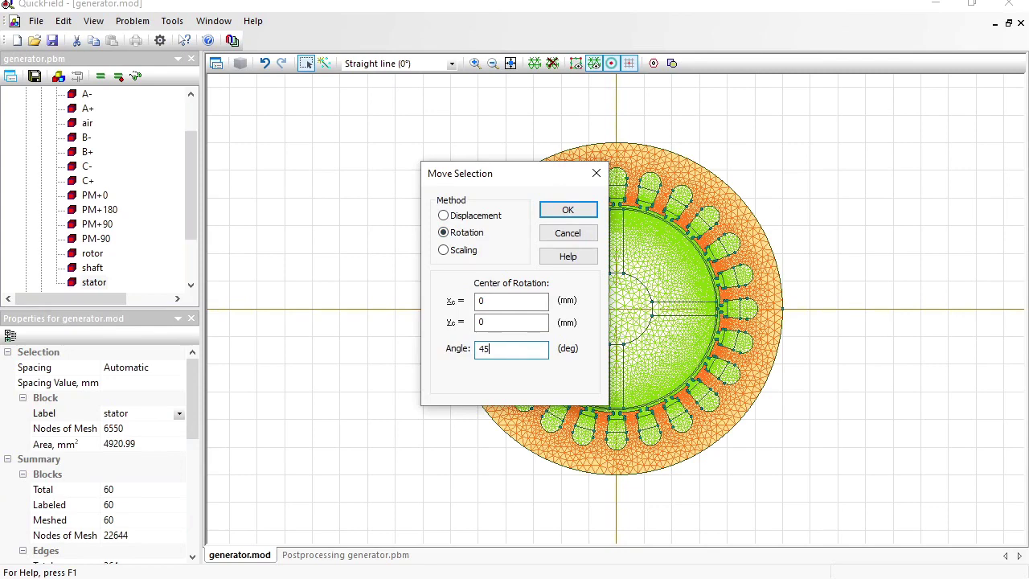
click(566, 212)
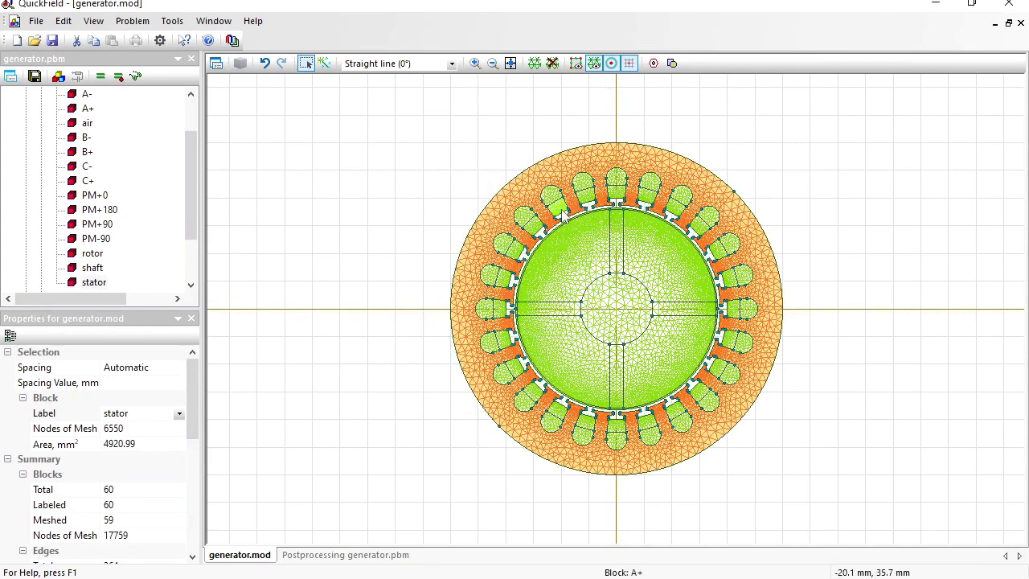
Check the A+ and A- coil blocks, and rotate the stator block by a further 15° about the origin (0, 0)
click(443, 153)
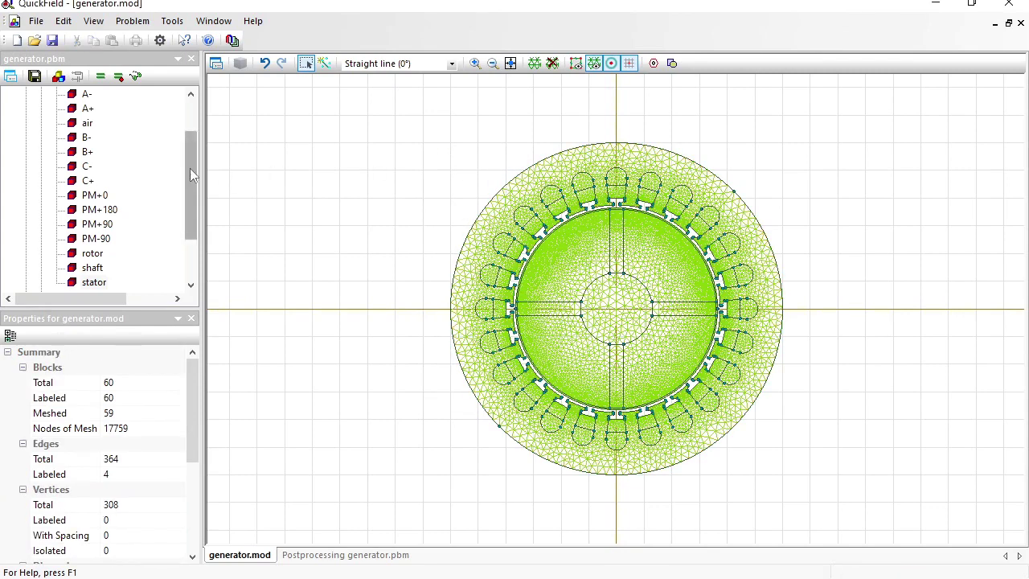
drag(190, 168, 193, 141)
click(78, 163)
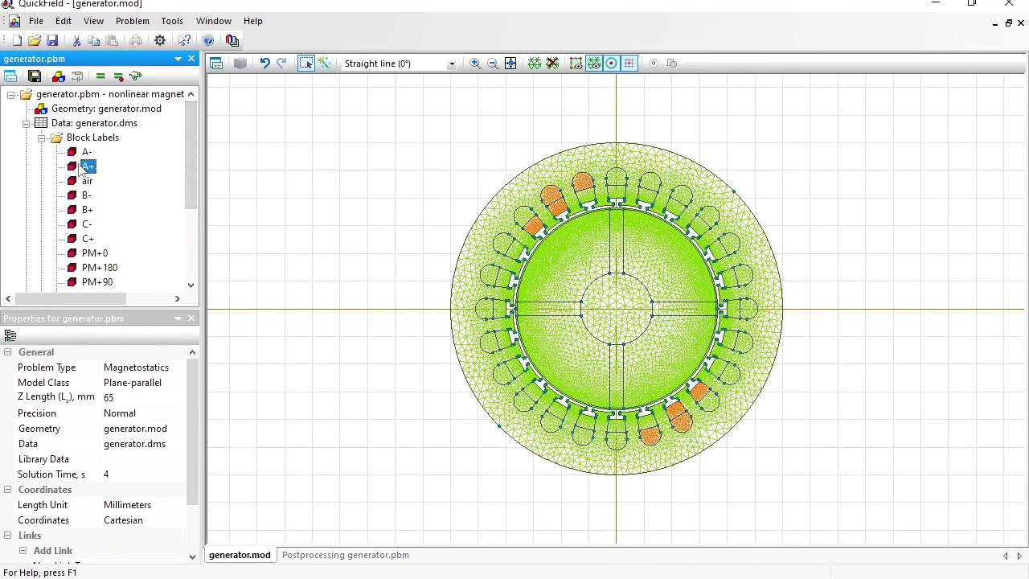
click(83, 152)
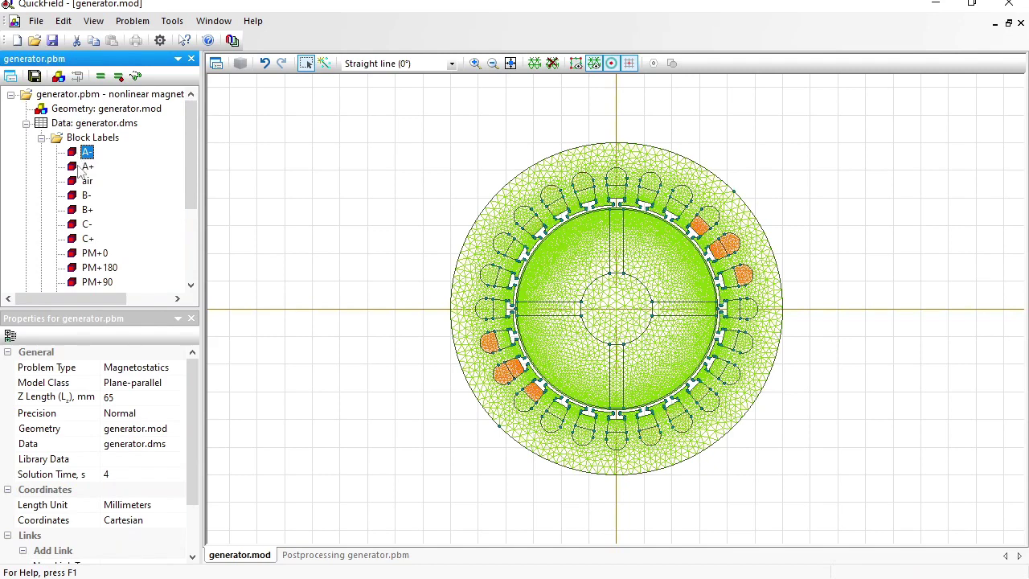
click(638, 161)
right_click(639, 161)
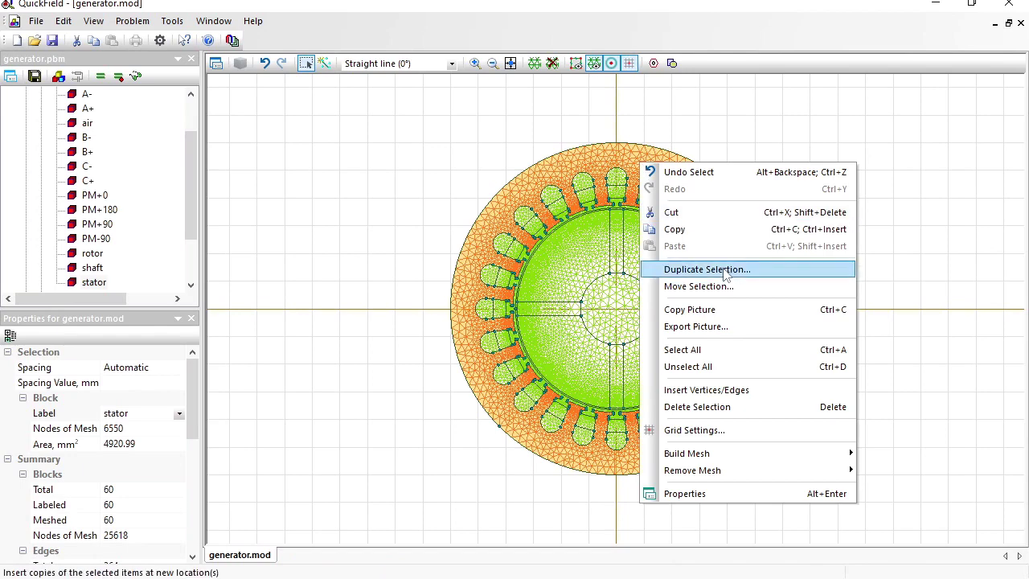
click(697, 286)
double_click(484, 348)
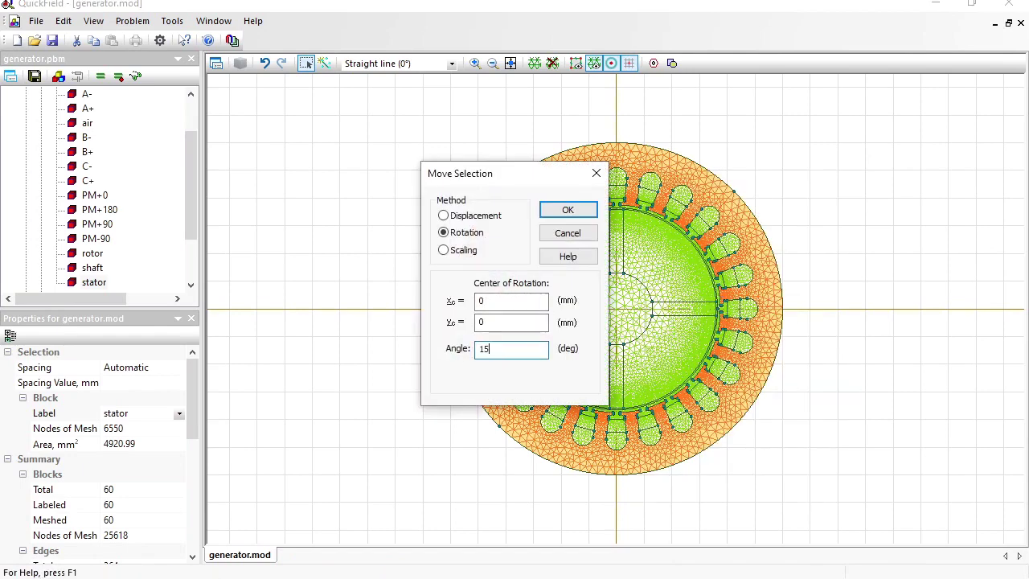
click(563, 210)
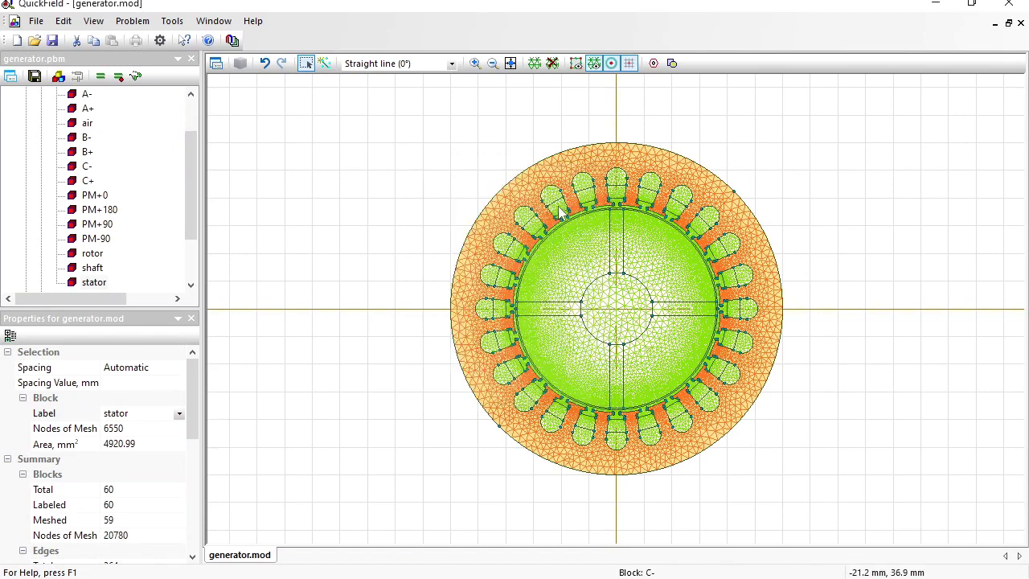
Highlight the A+ and A- coil blocks in turn to check their positions, and build the missing mesh
click(86, 109)
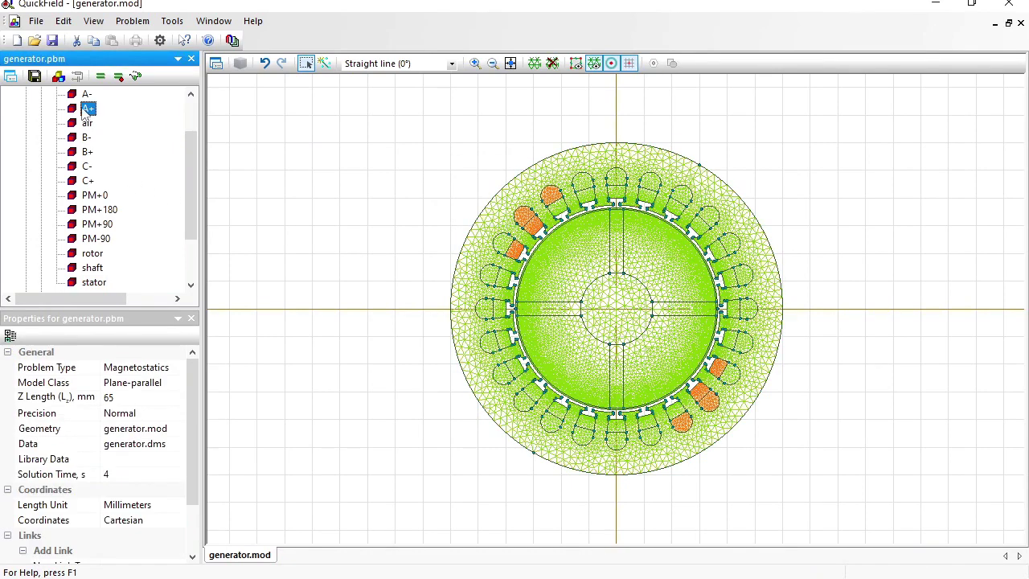
click(84, 95)
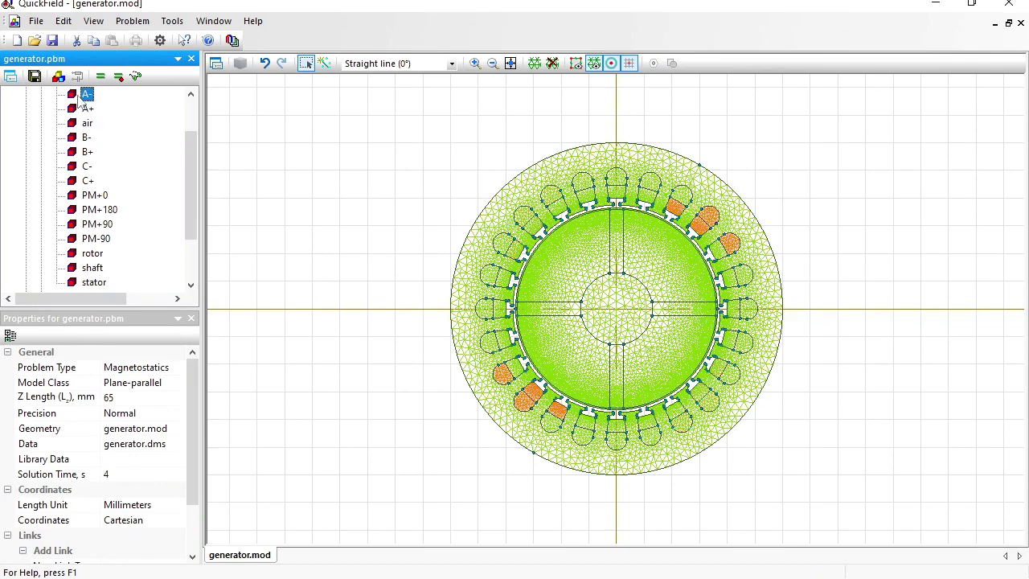
click(86, 109)
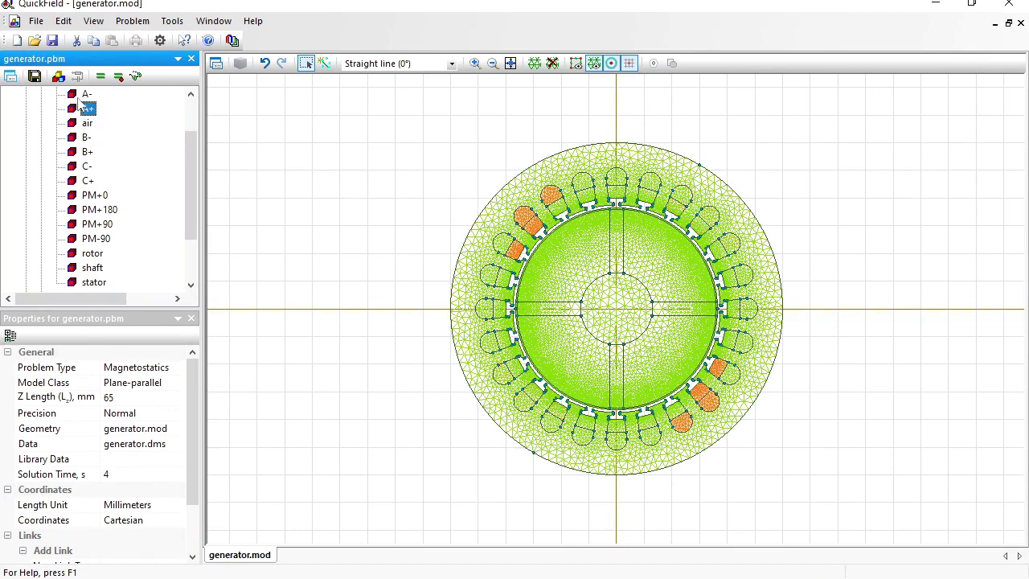
click(84, 94)
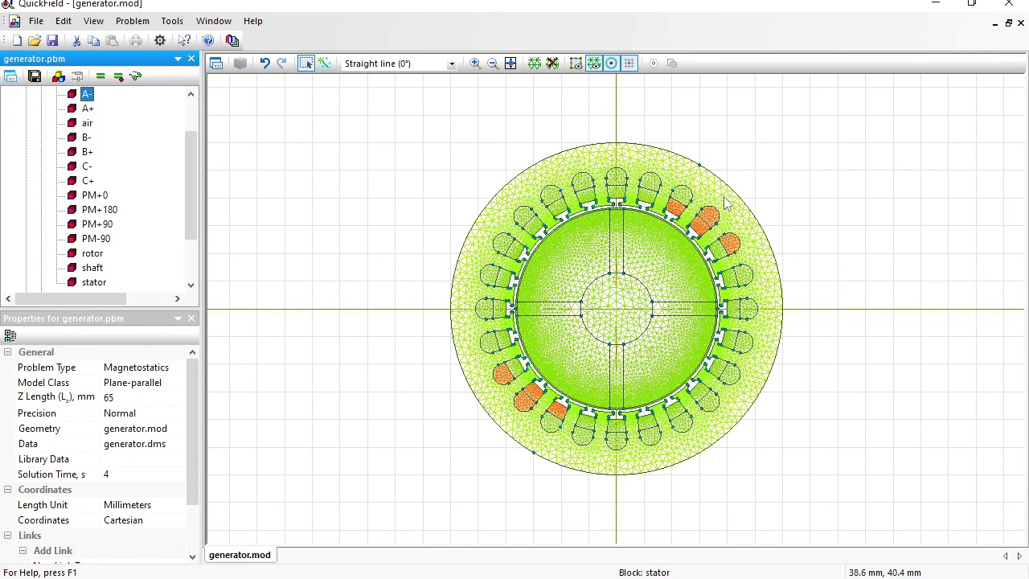
click(519, 143)
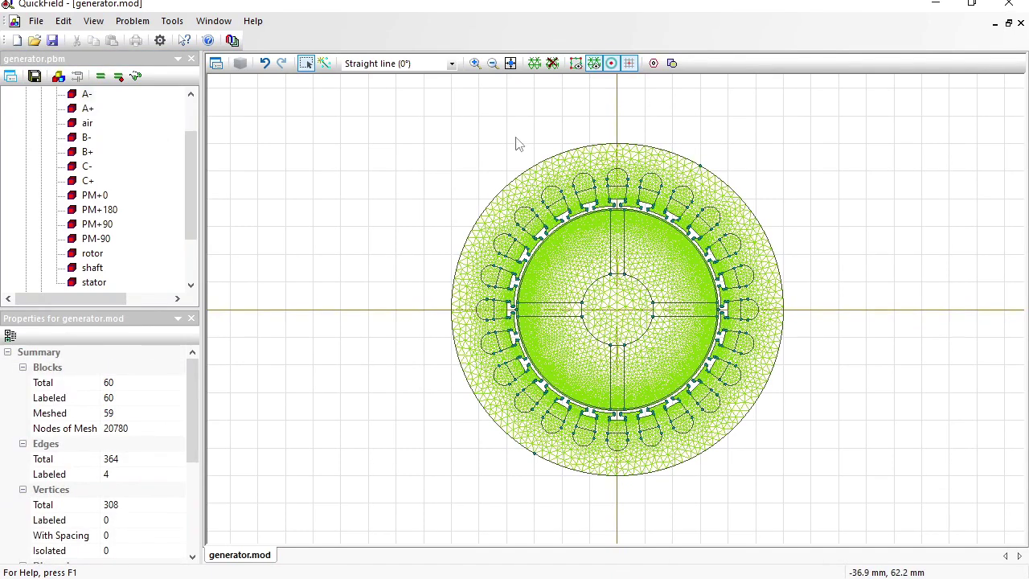
click(534, 63)
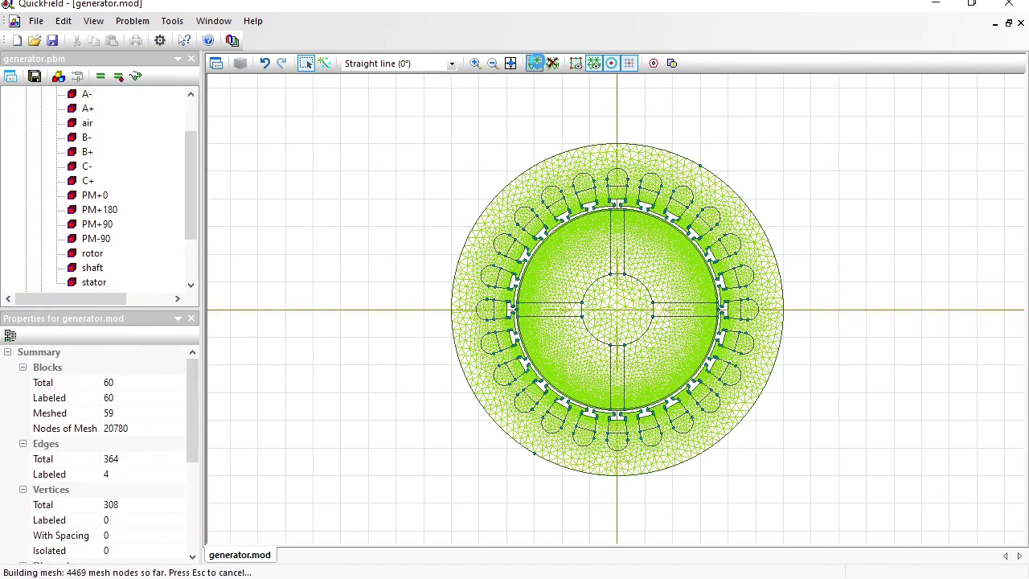
Save the generator problem, solve it and open the field results
click(35, 77)
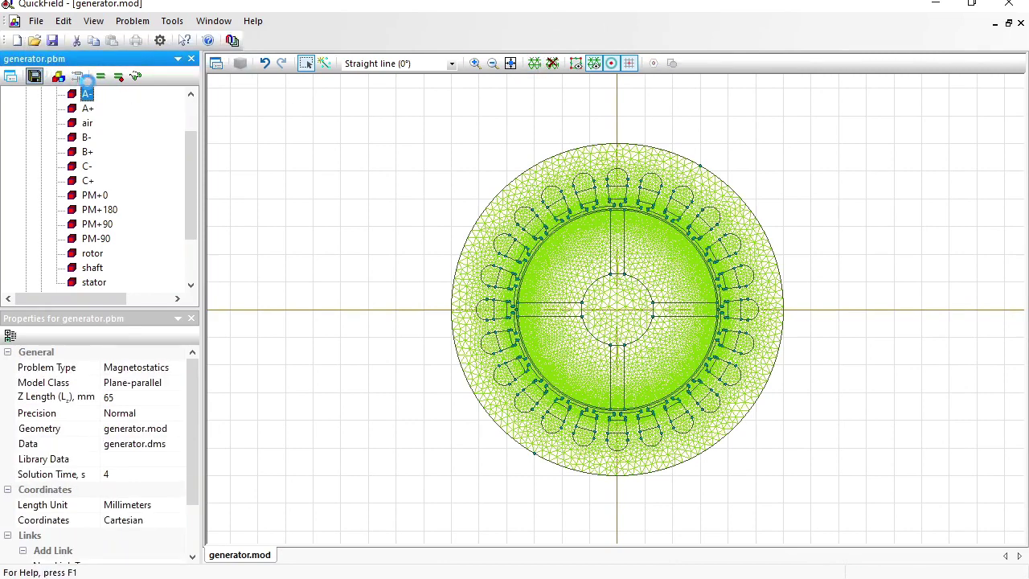
click(99, 80)
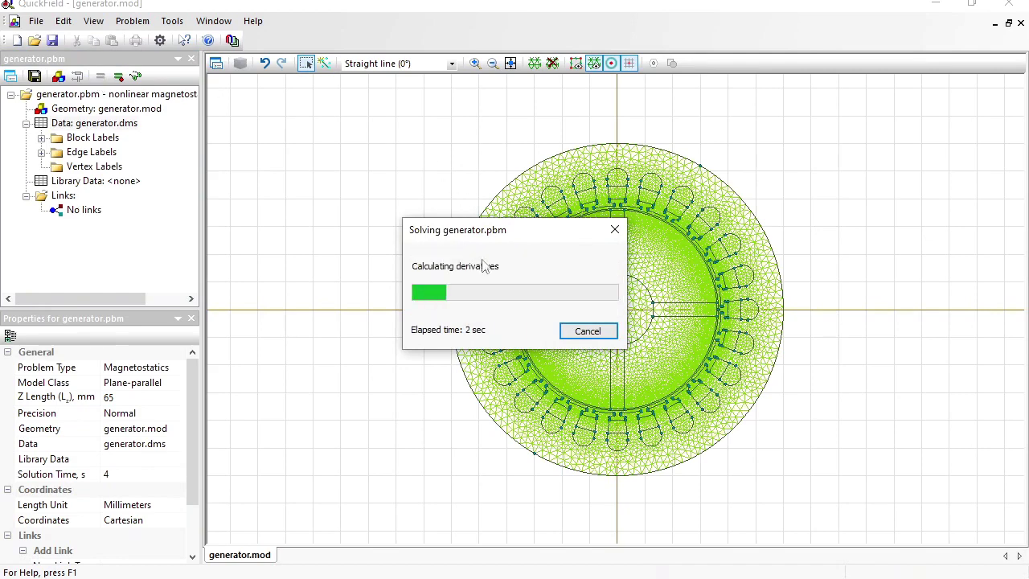
click(567, 327)
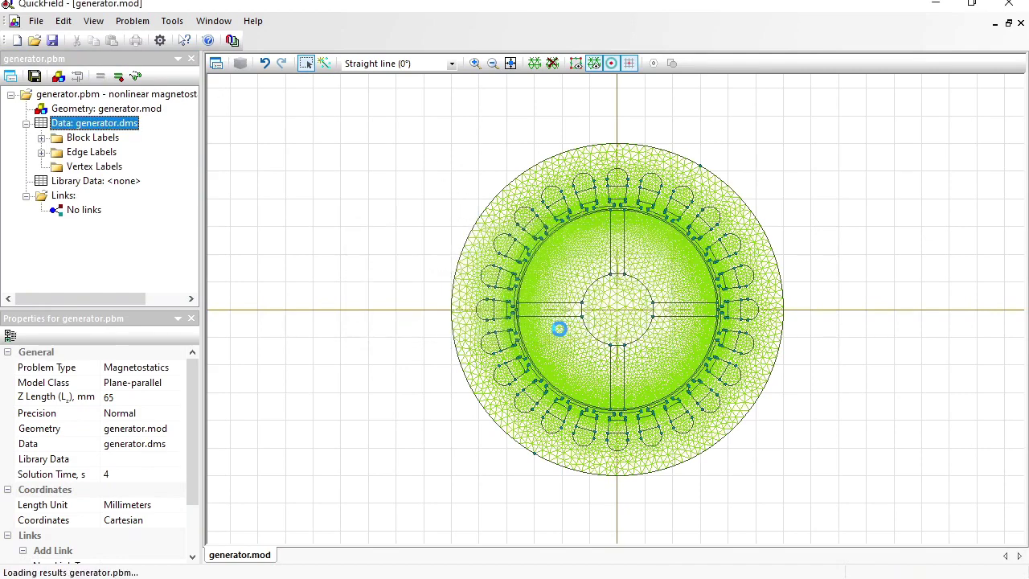
Set the equilines' base to 0 Wb and show flux density B vectors in the field picture
click(215, 64)
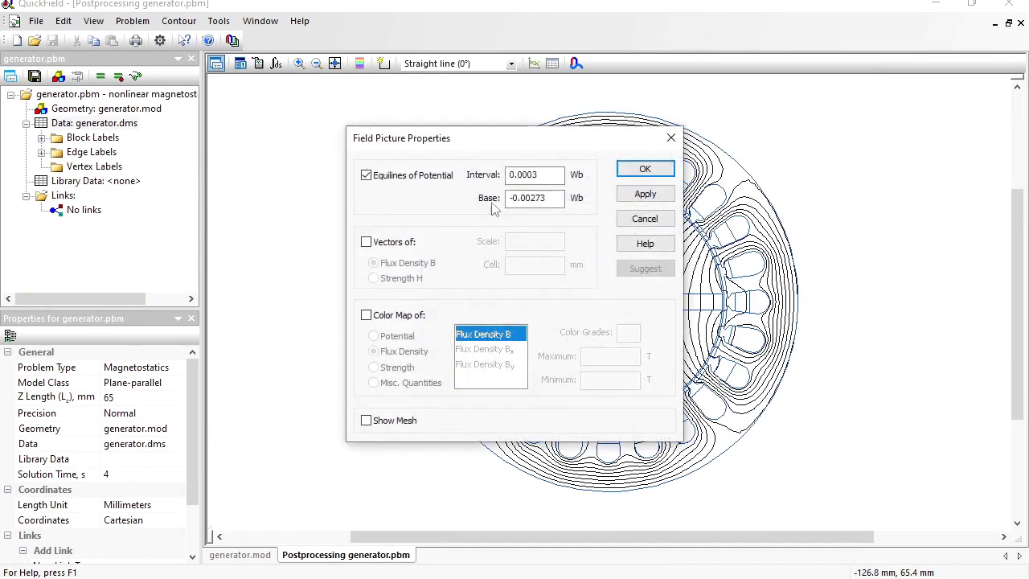
double_click(553, 195)
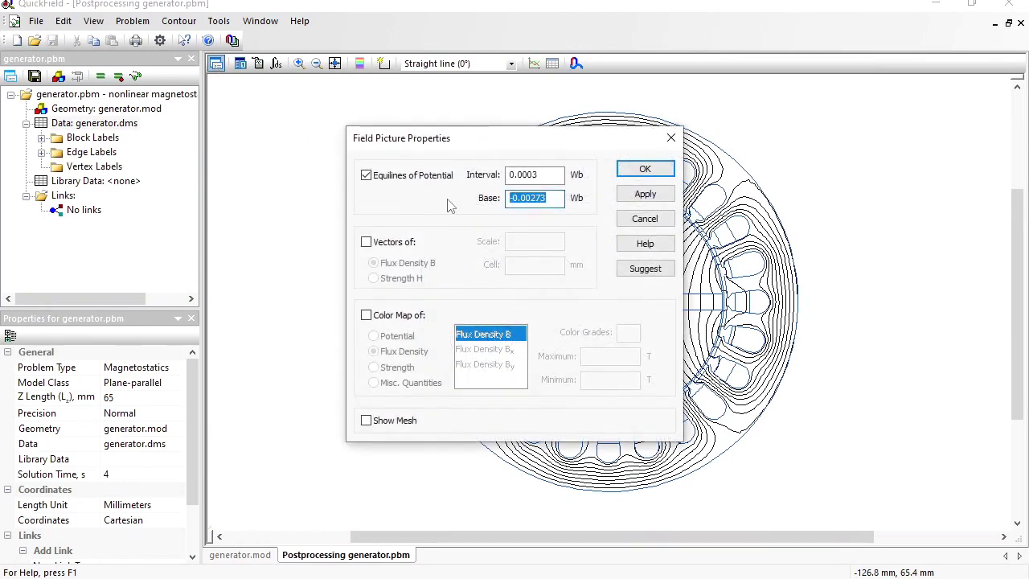
text(0)
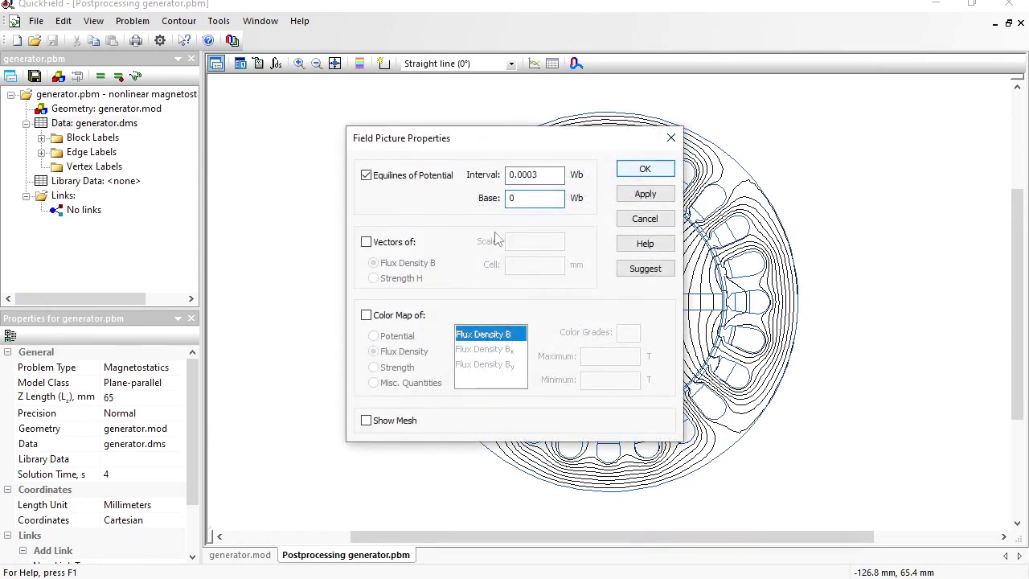
click(402, 241)
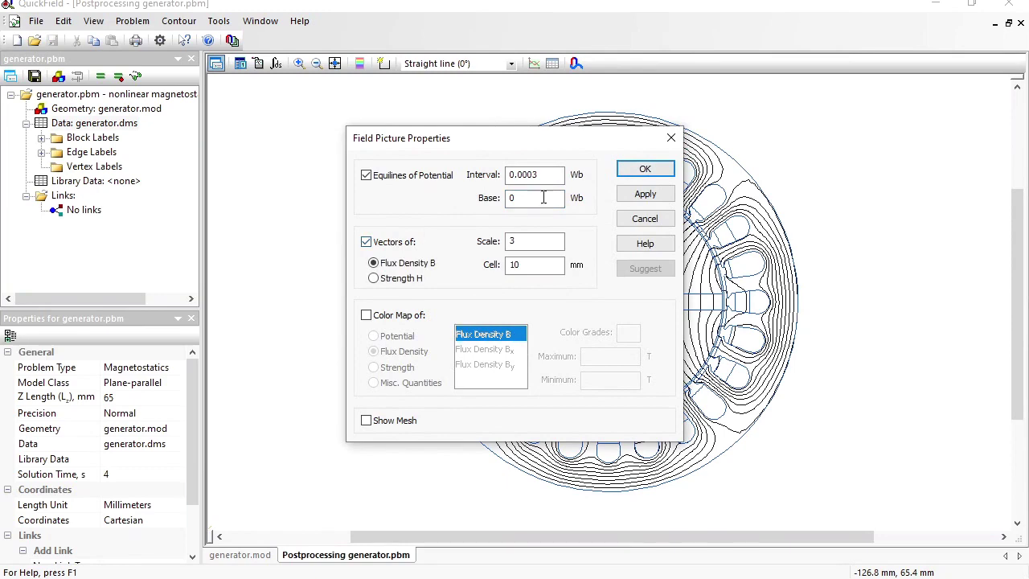
click(645, 170)
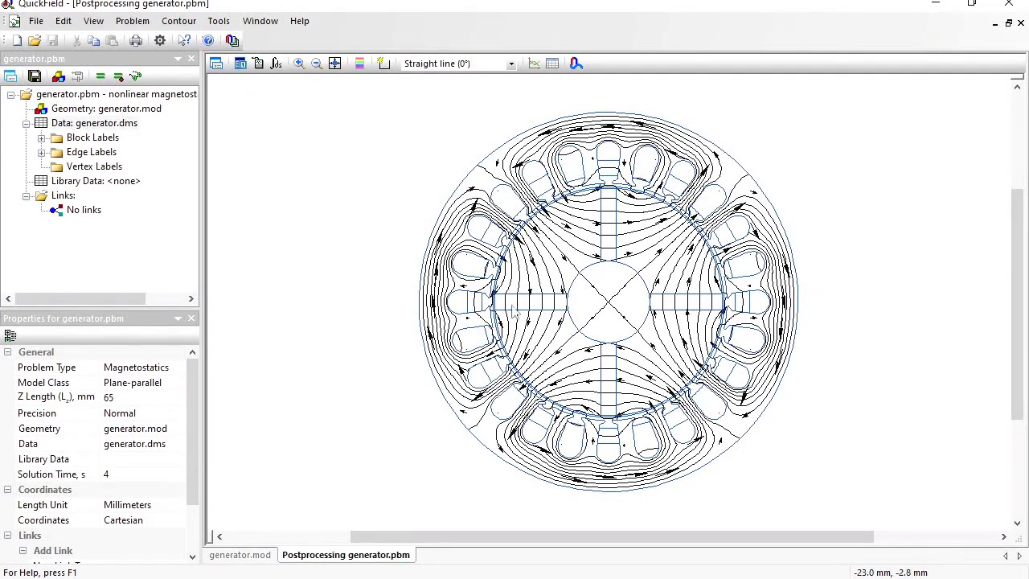
Set the coercive force magnitude of the PM+0 block label to 730000 A/m and copy that value
click(41, 139)
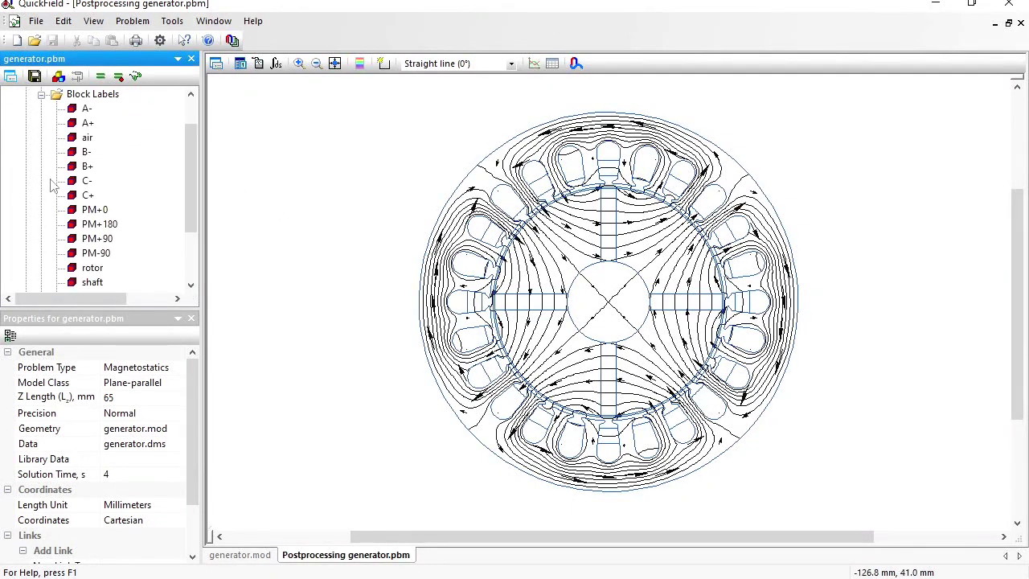
click(97, 212)
double_click(96, 212)
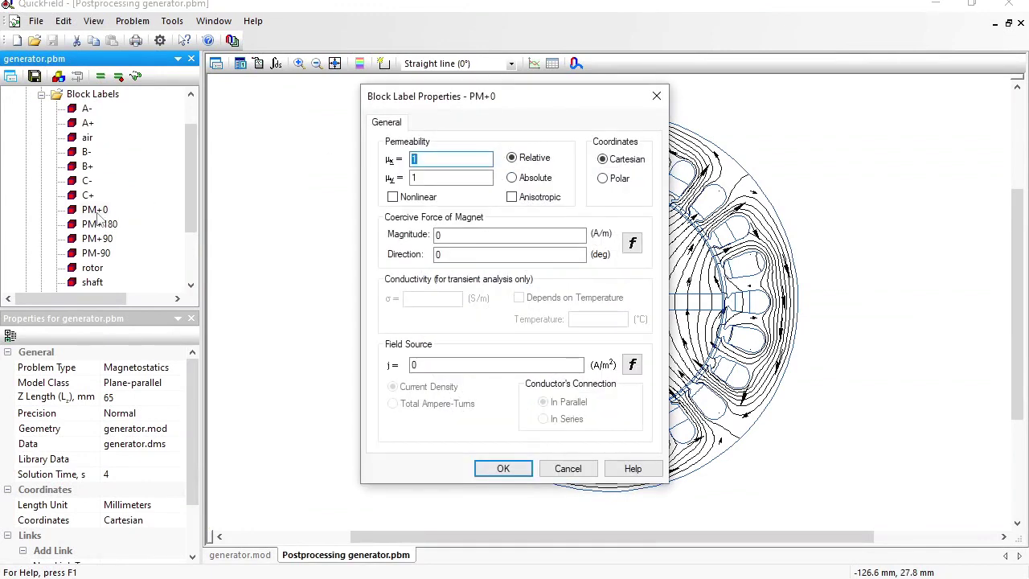
double_click(453, 234)
text(7)
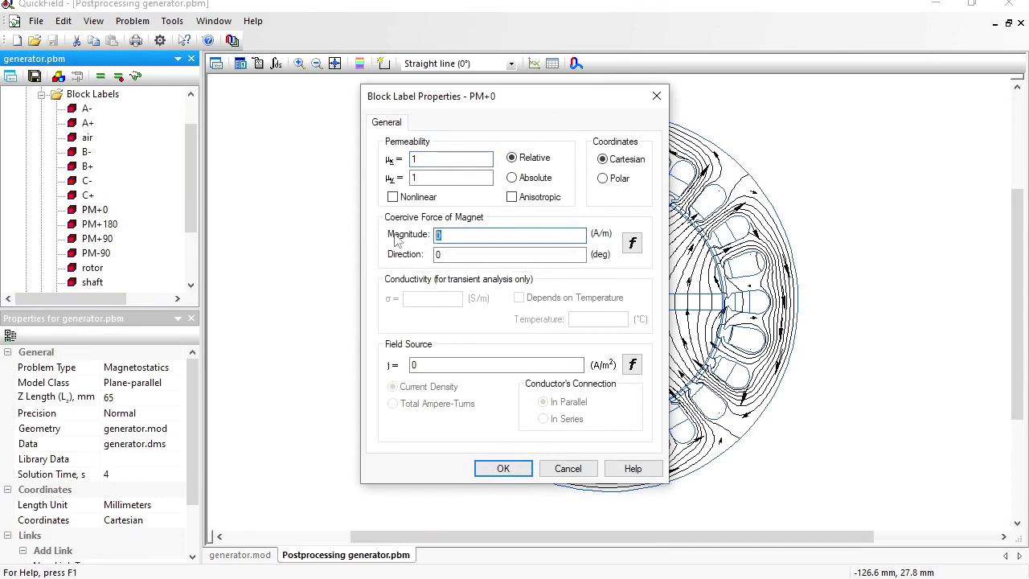
text(30000)
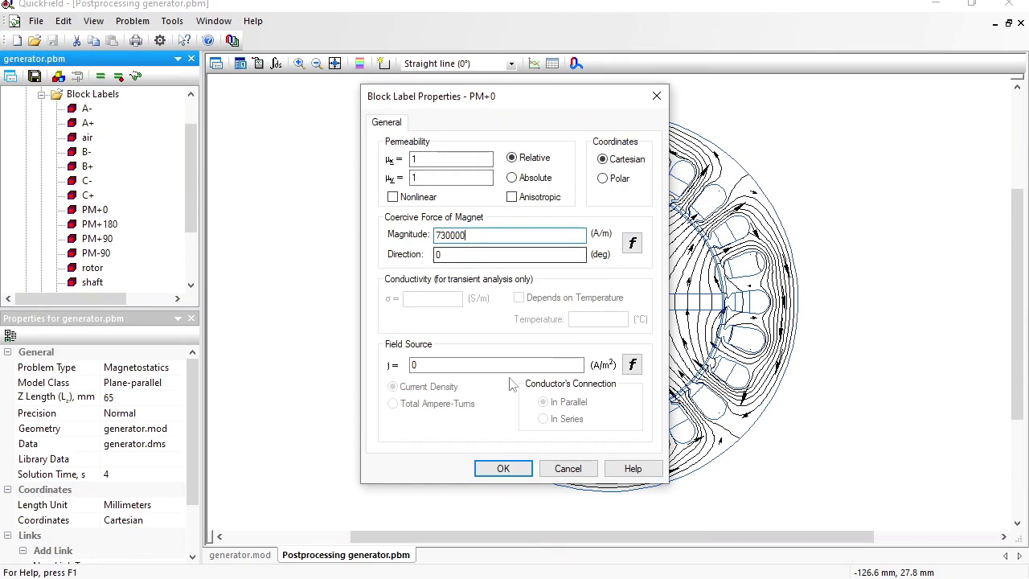
double_click(483, 240)
key(ctrl+c)
key(Escape)
Set the PM+180 magnet's coercive force to 730000 A/m with a direction of 180°
key(Down)
key(Return)
key(Tab)
key(Tab)
key(Tab)
key(Tab)
key(Tab)
key(Tab)
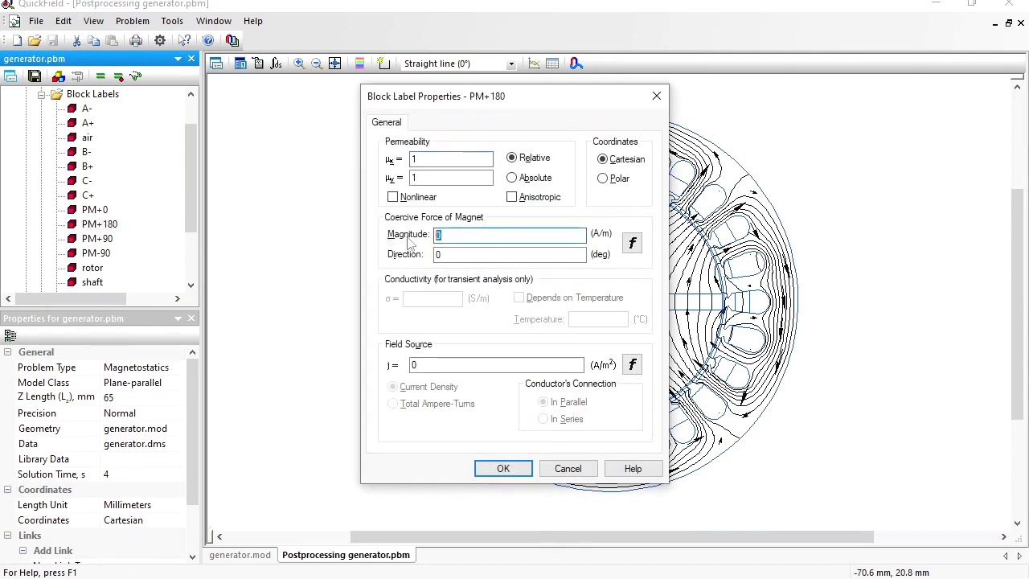
key(ctrl+v)
key(Tab)
text(180)
key(Return)
Set the PM+90 magnet's coercive force to 730000 A/m with a direction of 90°
key(Down)
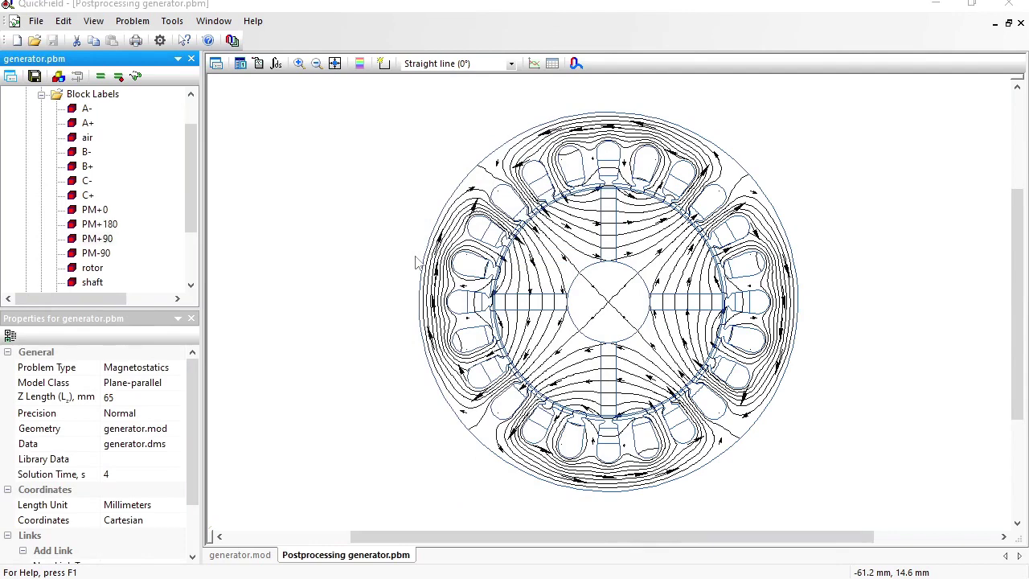
key(Return)
double_click(477, 235)
key(ctrl+v)
key(Tab)
text(90)
key(Return)
Set the PM-90 magnet's coercive force to 730000 A/m with a direction of -90°
key(Down)
key(Return)
double_click(516, 237)
key(ctrl+v)
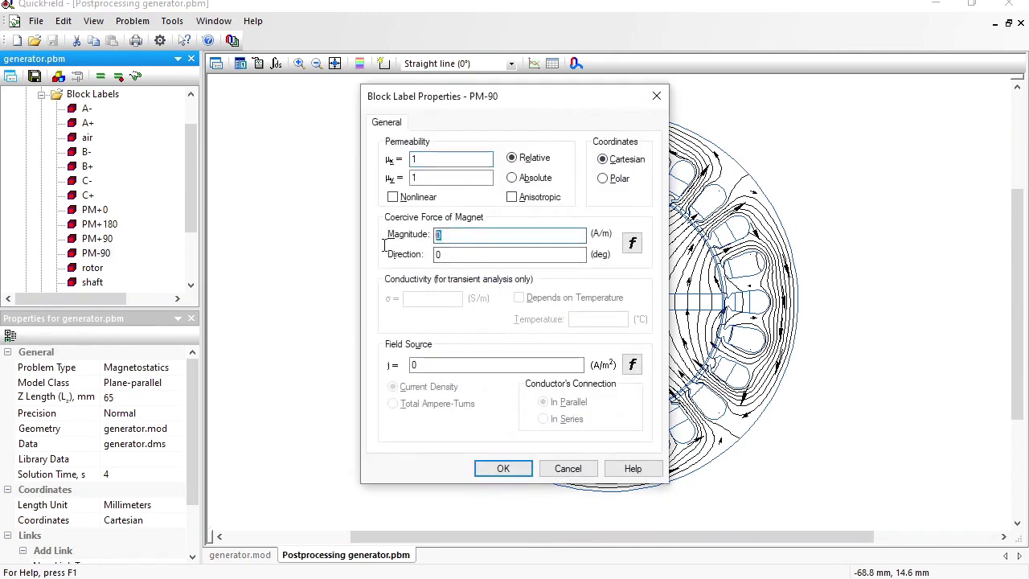
key(Tab)
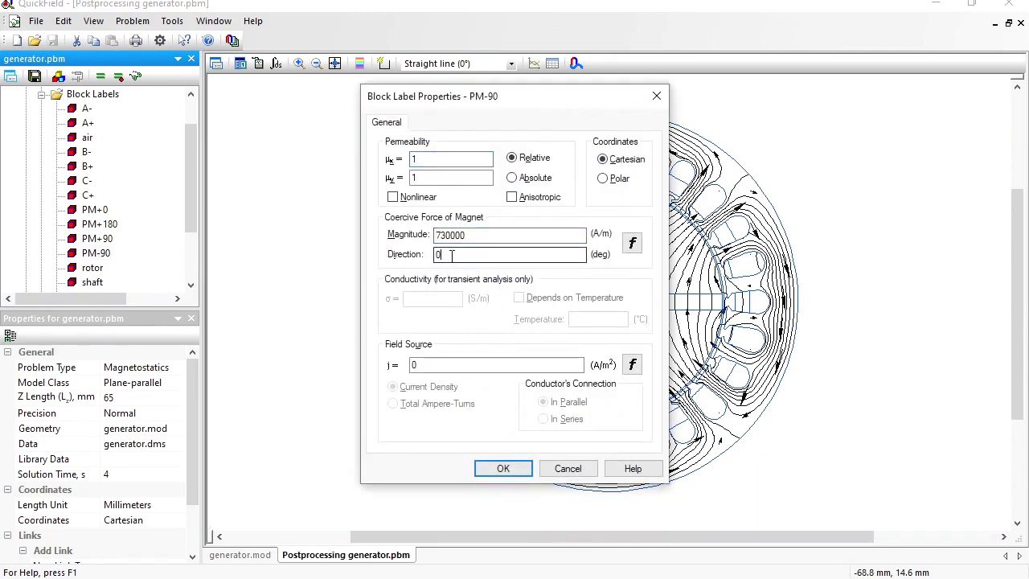
text(-90)
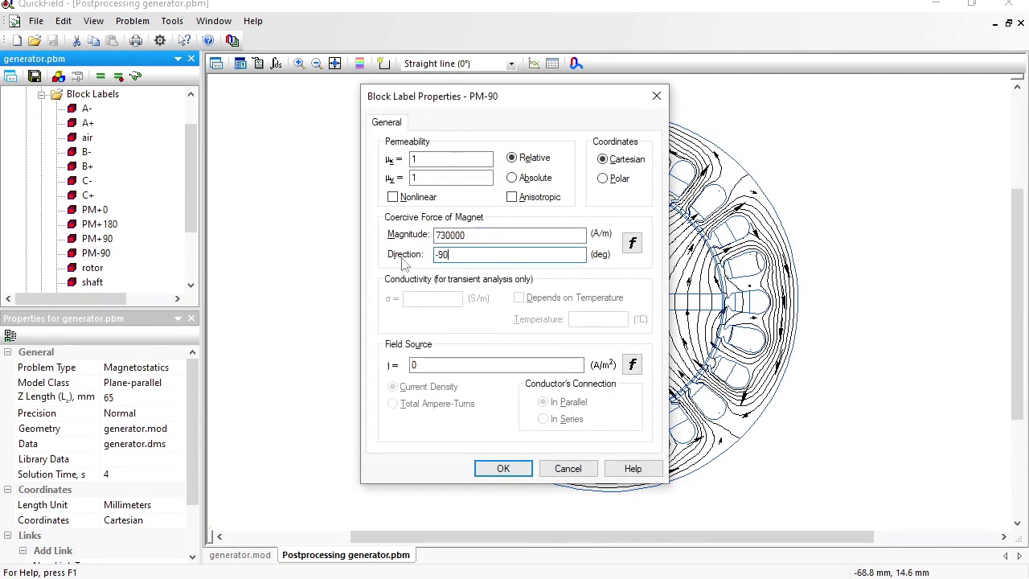
key(Return)
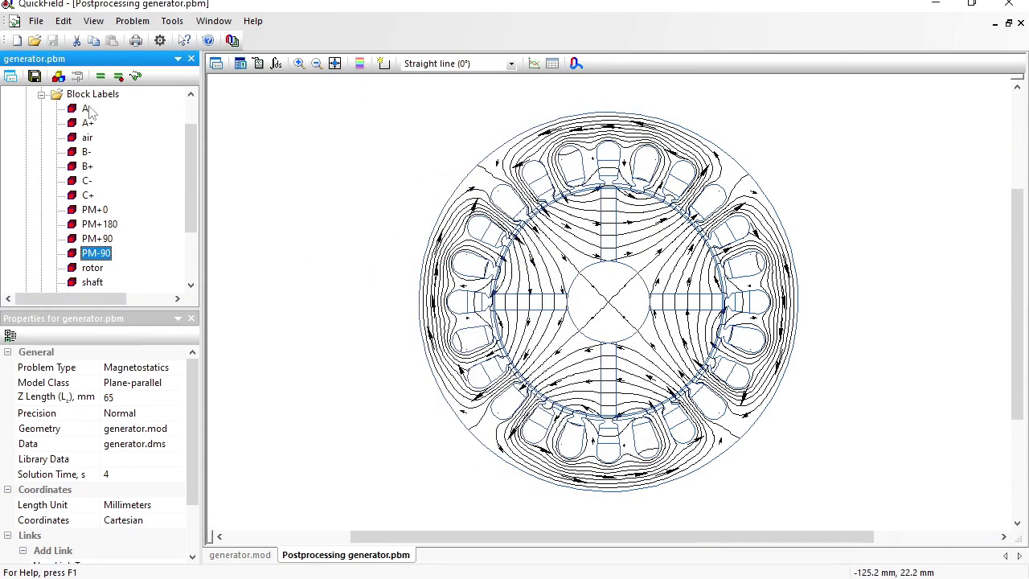
Solve the problem with the modified generator.dms data saved and open the field results
click(99, 84)
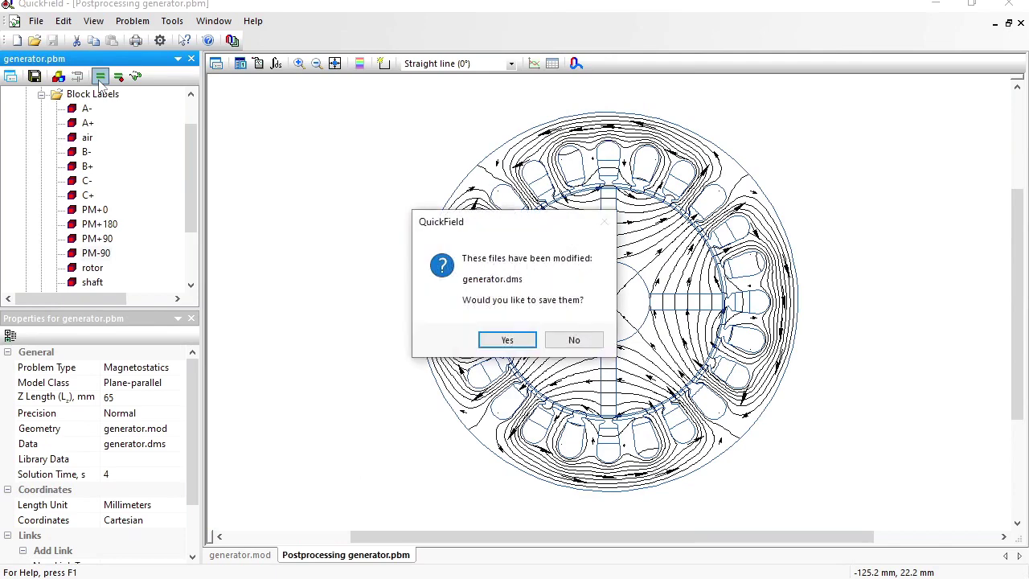
key(Return)
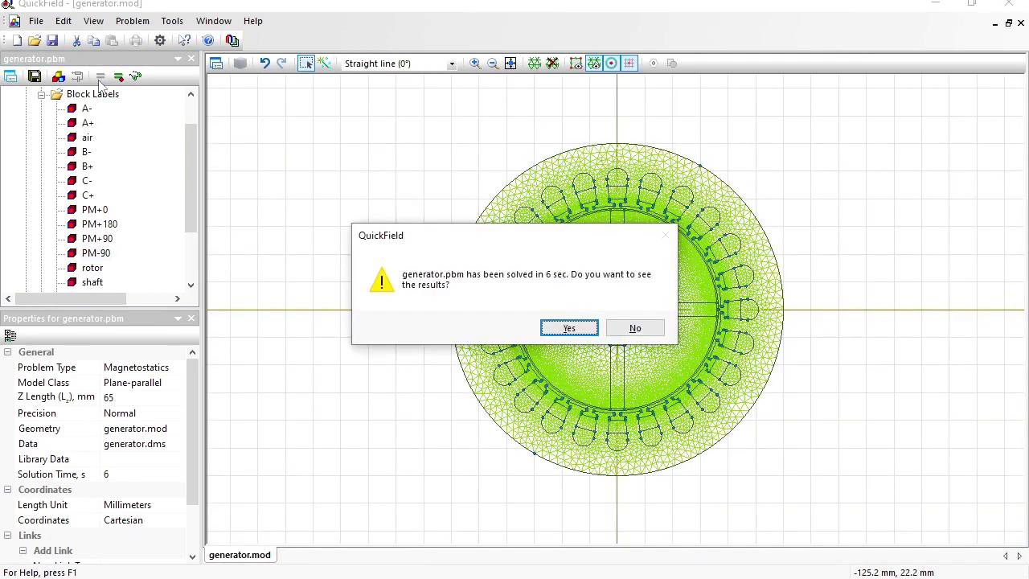
key(Return)
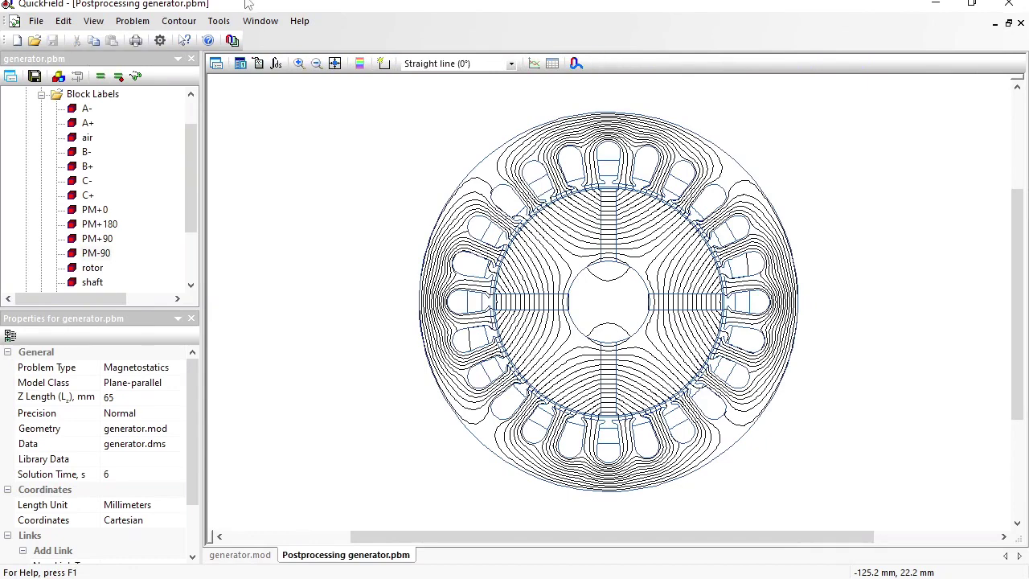
Set the equilines' base to 0 Wb and display flux density B vectors in the new field picture
click(215, 64)
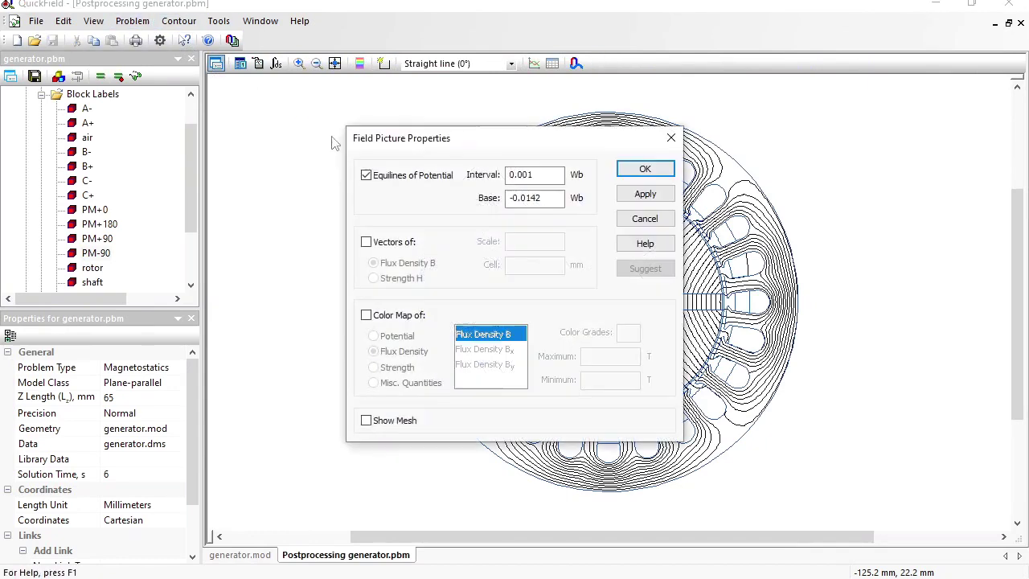
double_click(557, 196)
text(0)
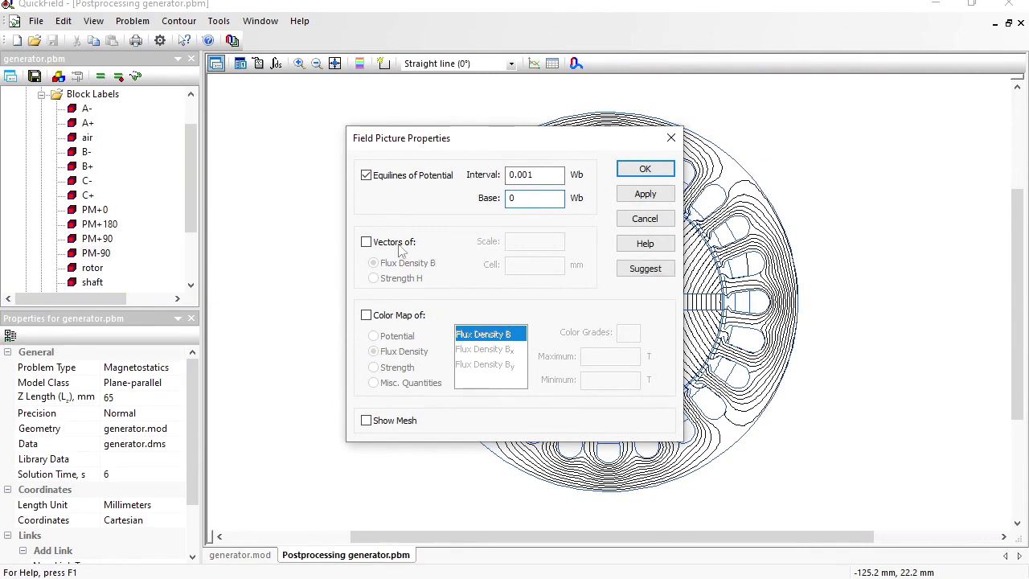
click(366, 242)
click(645, 169)
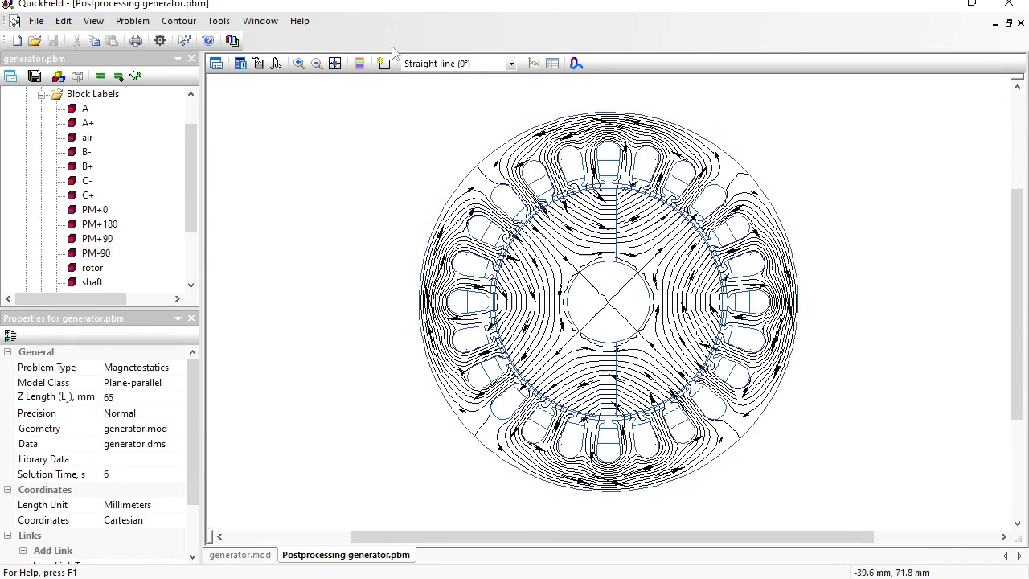
Build a closed circular contour through the air gap around the rotor and reverse its direction to enclose the rotor
click(299, 64)
drag(701, 278, 751, 344)
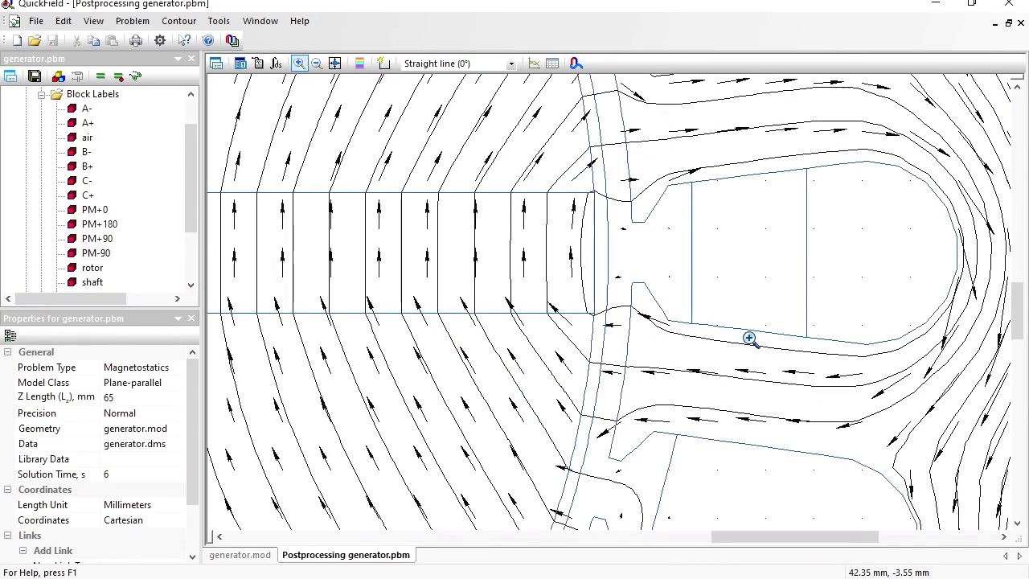
click(385, 66)
click(383, 64)
click(600, 139)
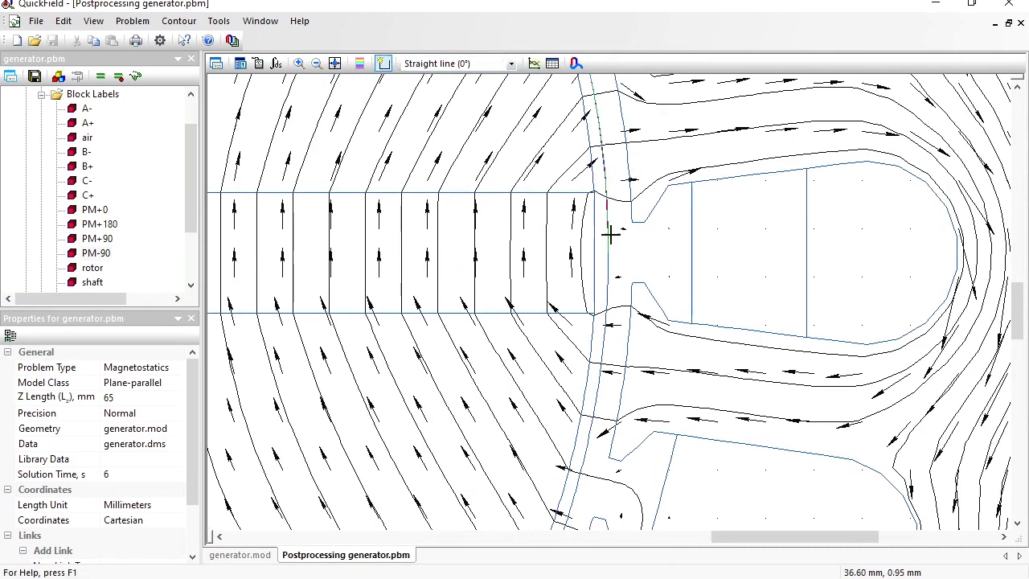
click(607, 305)
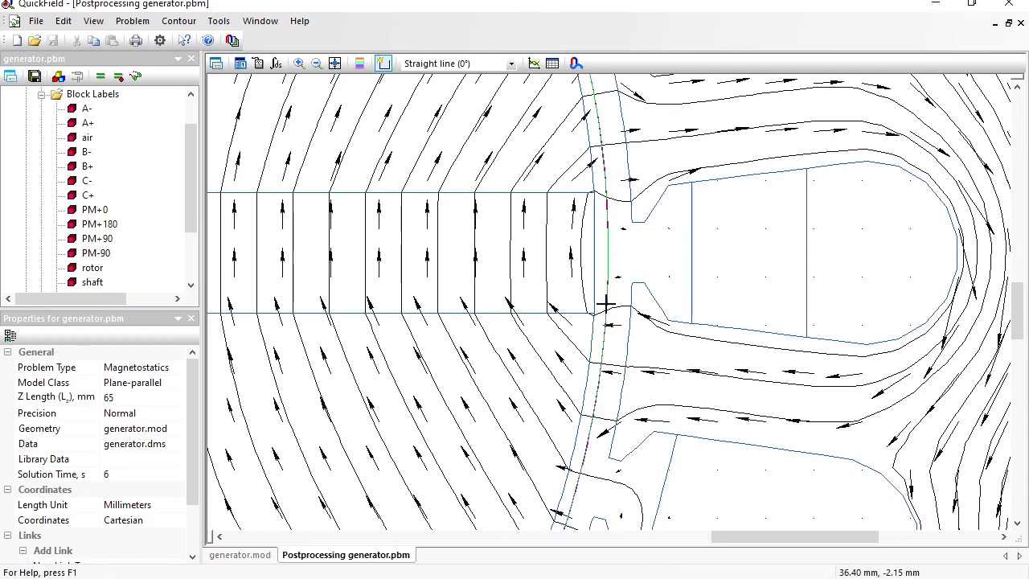
click(316, 64)
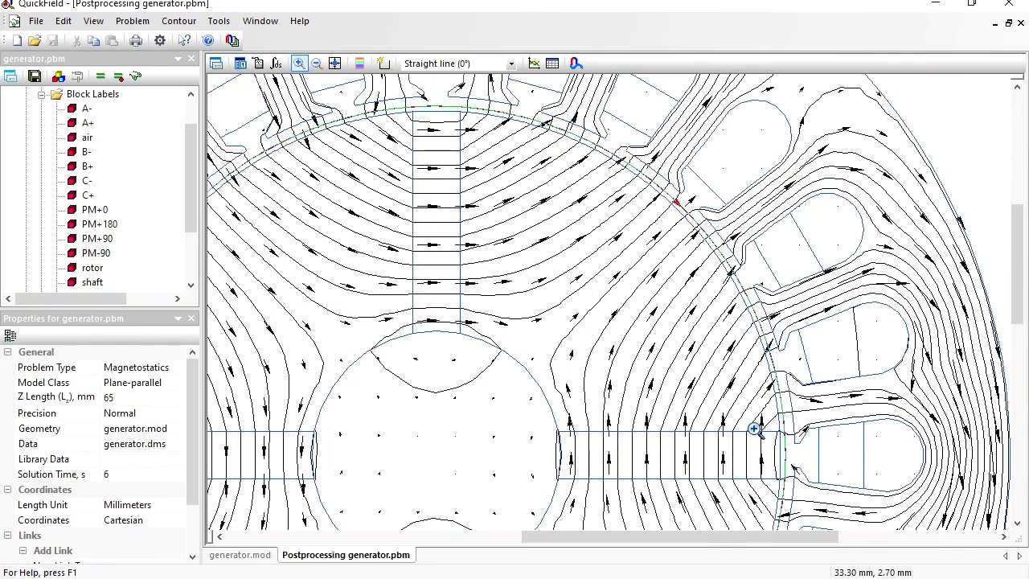
click(180, 21)
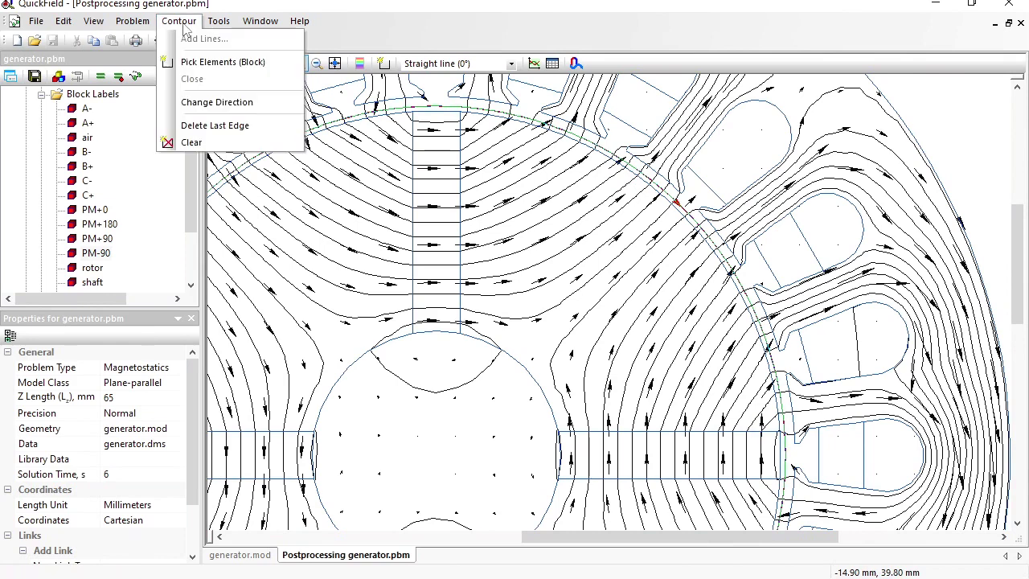
click(217, 103)
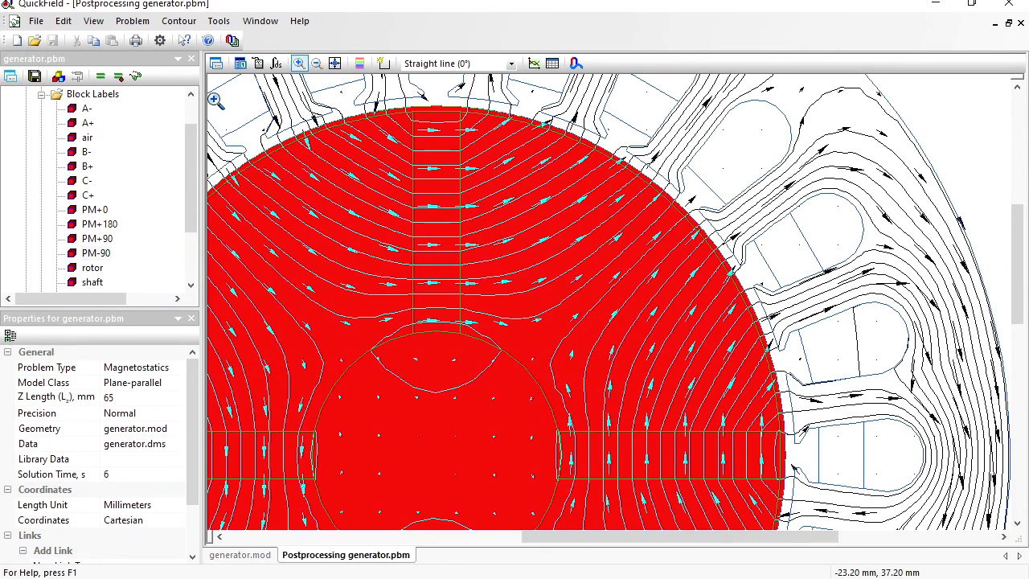
Calculate the mechanical torque on the rotor contour with the Integral Calculator
click(275, 64)
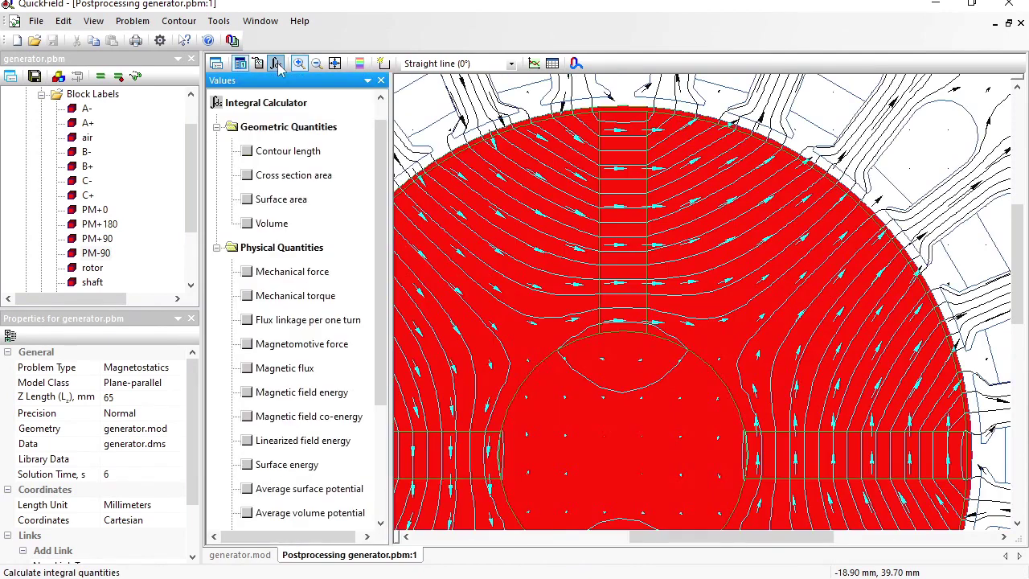
click(248, 296)
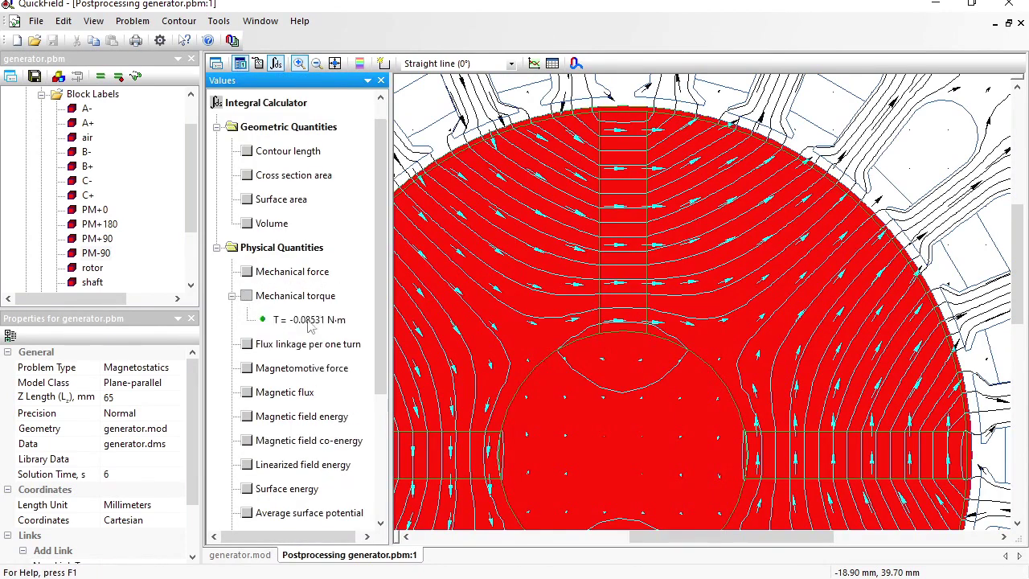
click(311, 321)
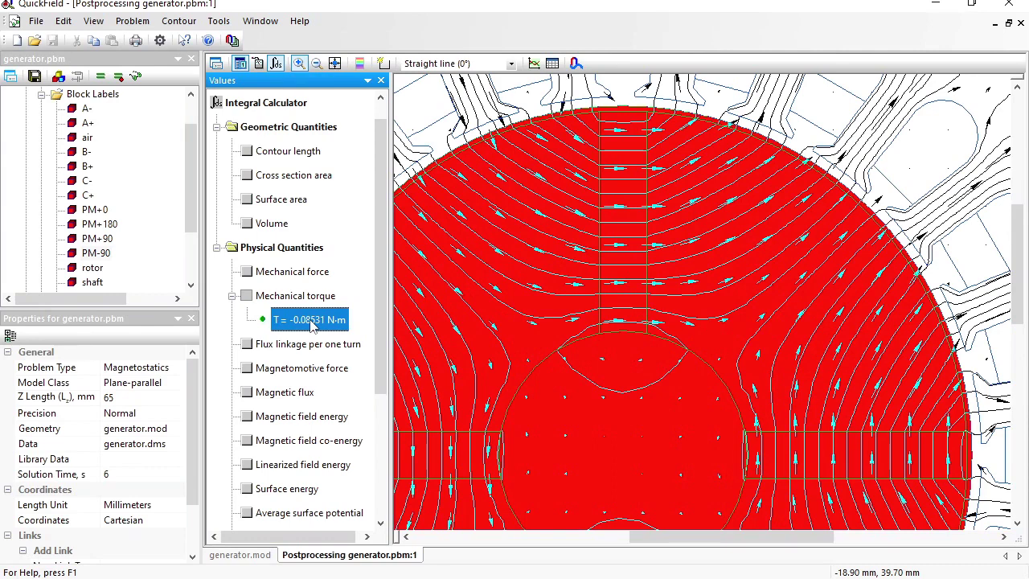
Open the generator.mod geometry and review the PM+0 magnet's location and block label properties
drag(190, 161, 191, 121)
click(119, 116)
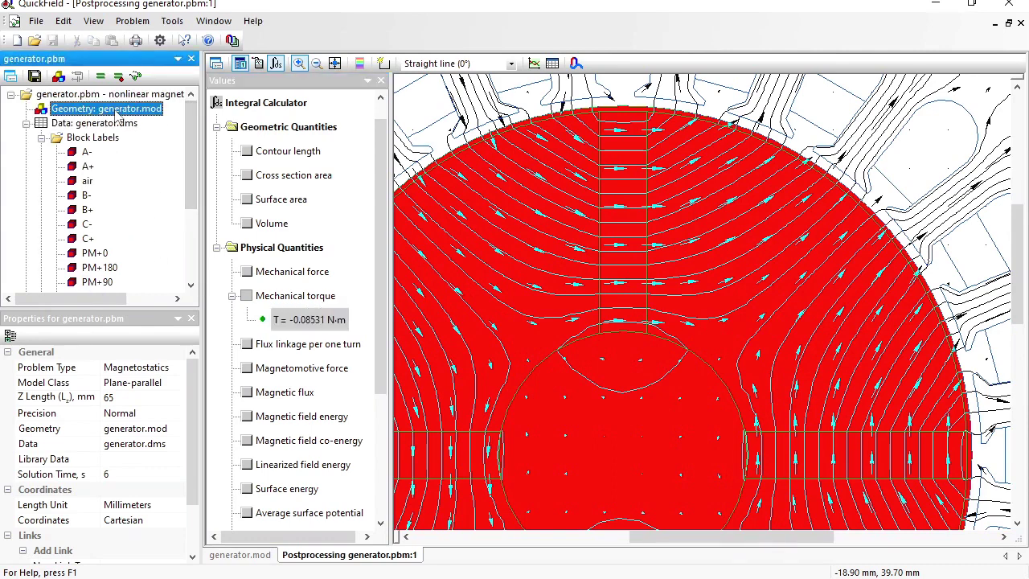
double_click(118, 117)
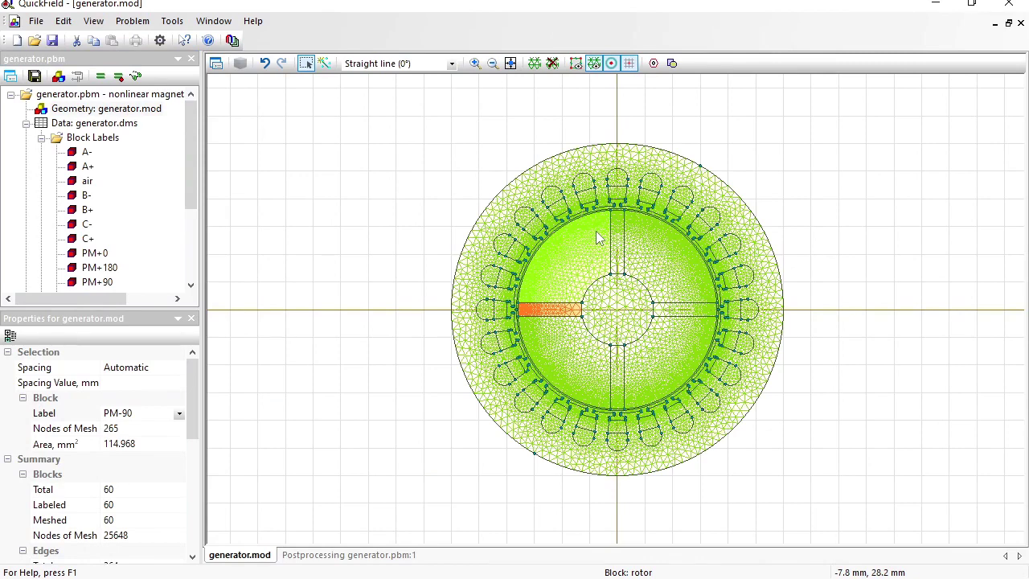
click(94, 253)
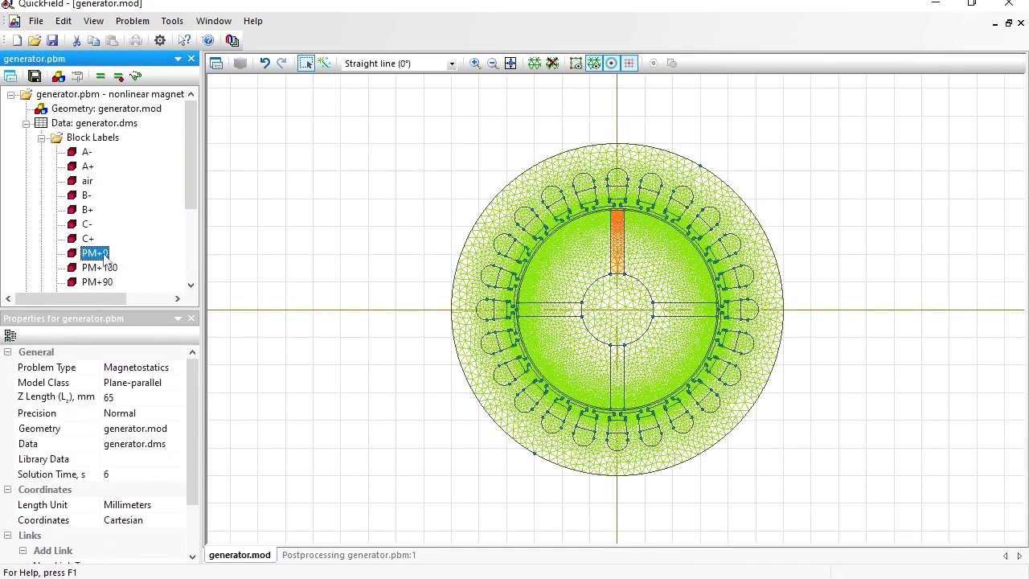
double_click(103, 255)
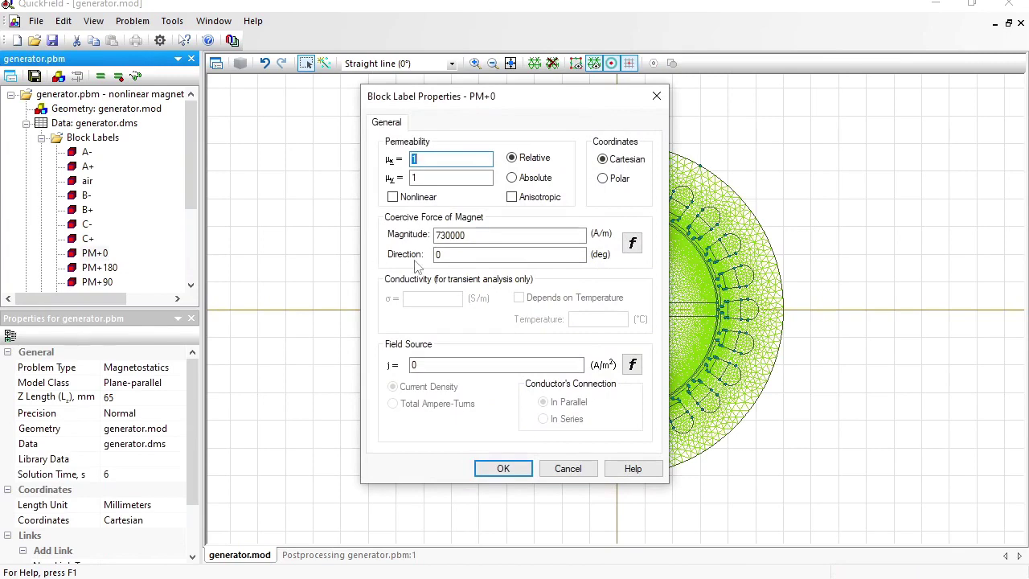
click(568, 468)
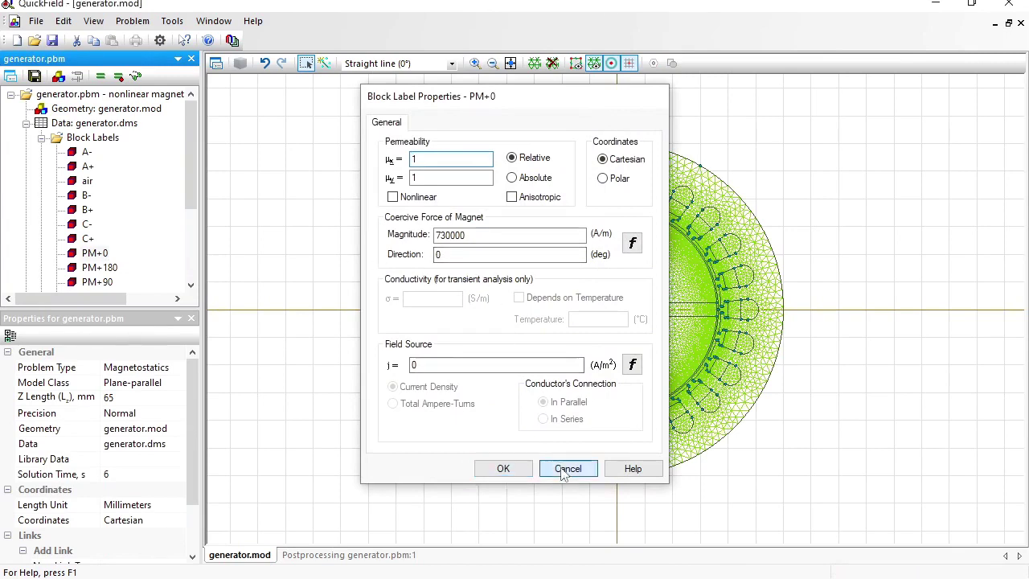
Rotate the stator block by -15° about the origin (0, 0)
click(756, 238)
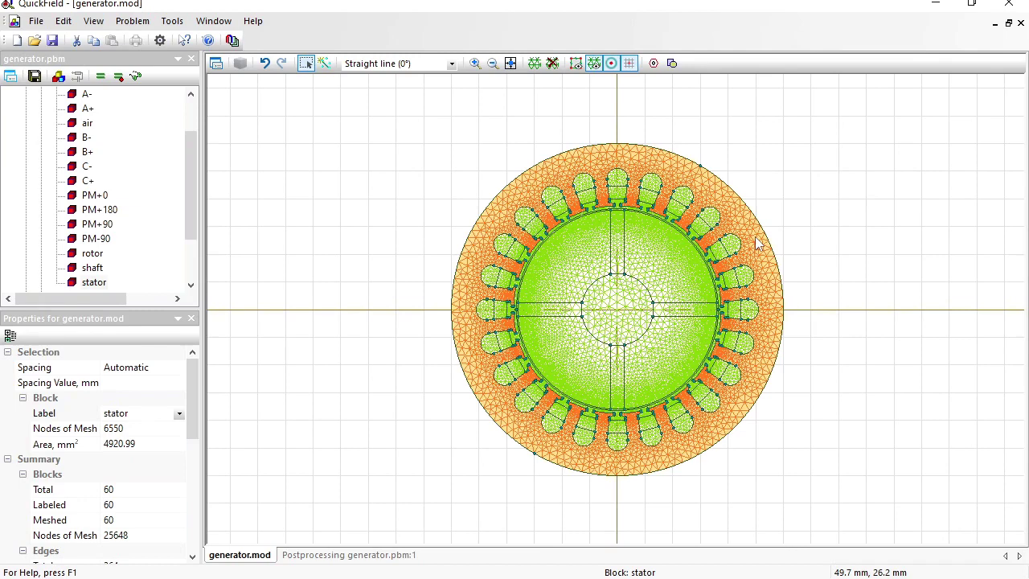
right_click(757, 243)
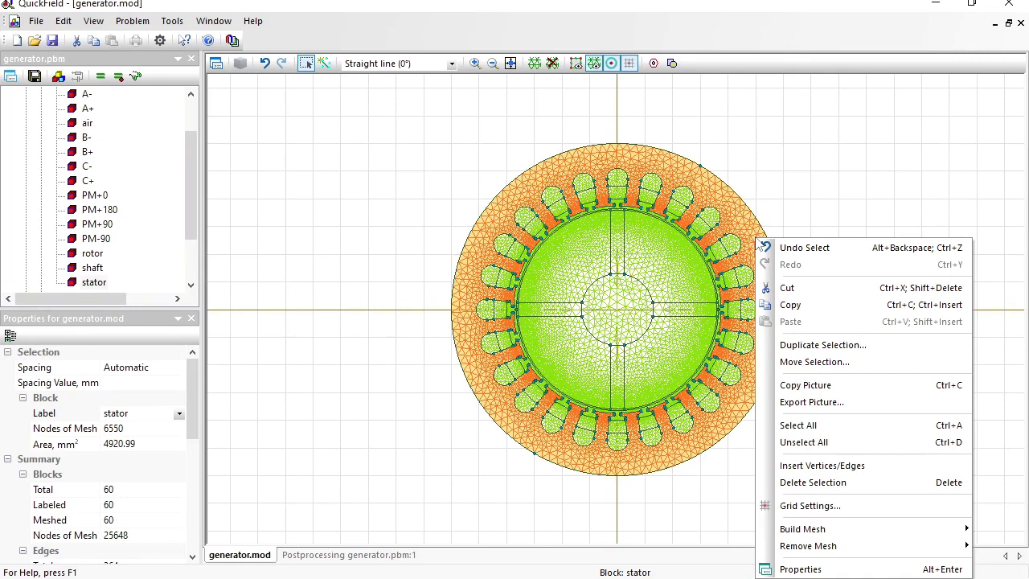
click(824, 361)
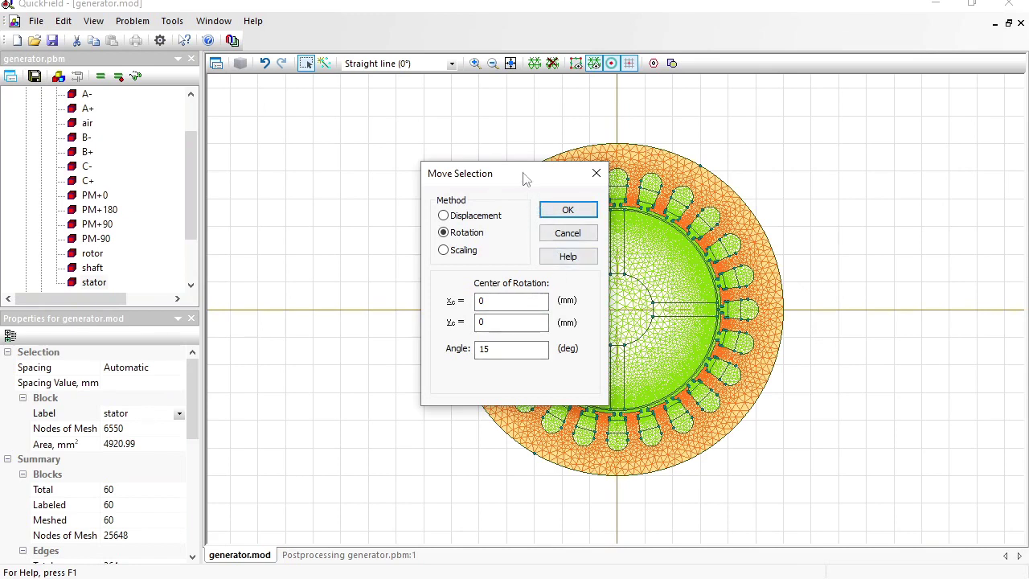
drag(520, 187, 343, 188)
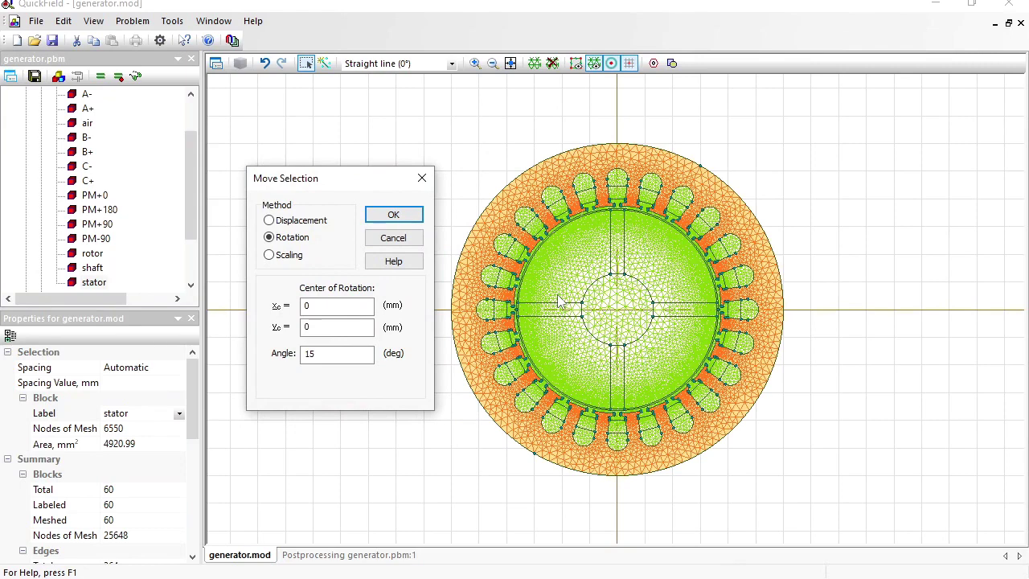
drag(342, 187, 357, 171)
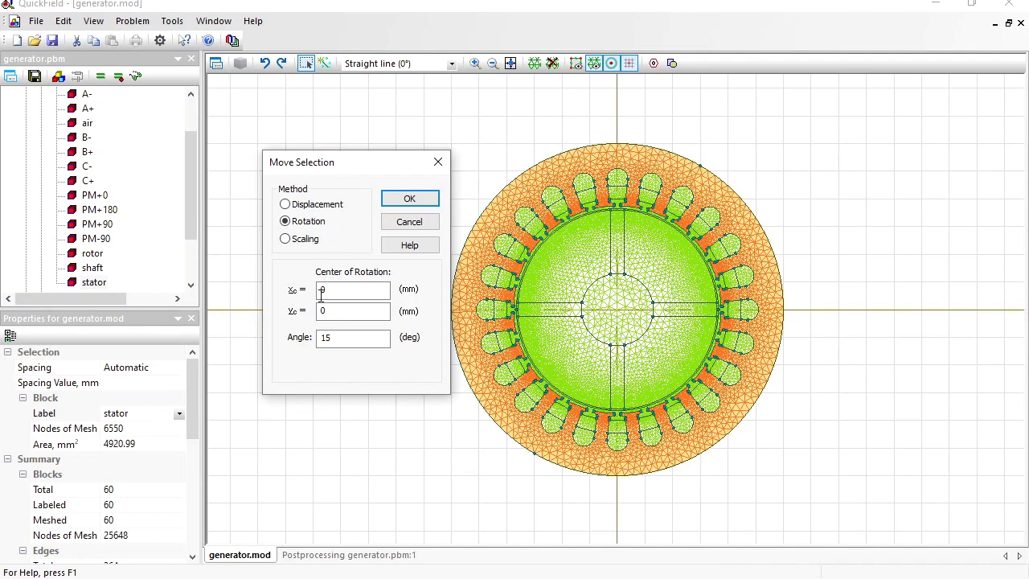
click(320, 336)
text(-)
click(408, 199)
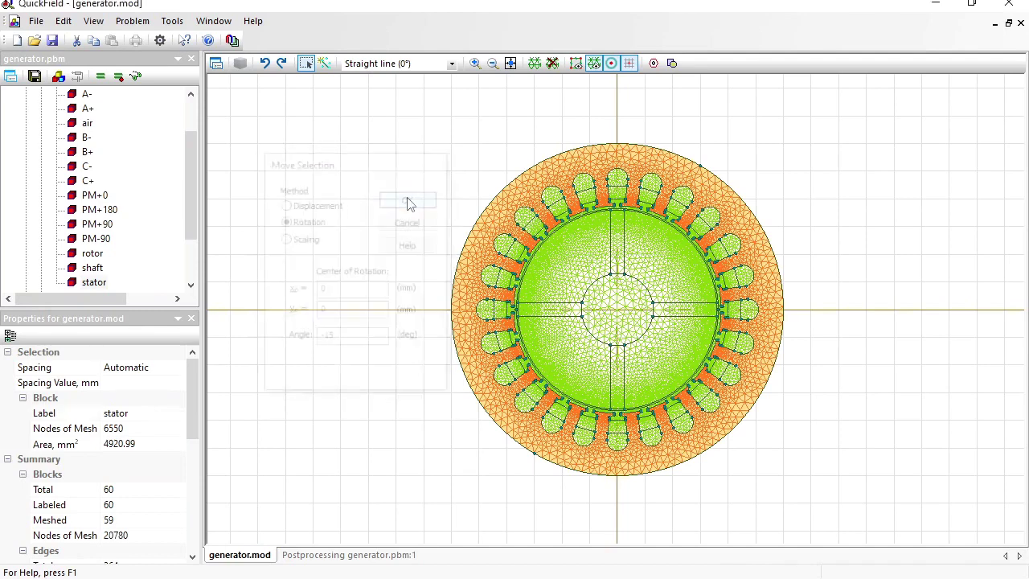
click(410, 165)
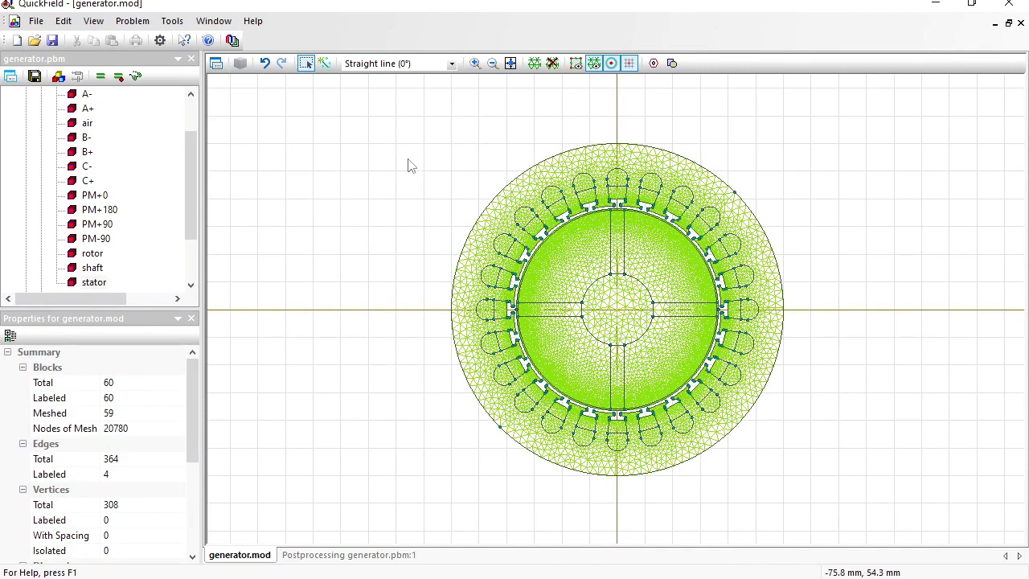
Rebuild the missing mesh around the rotated stator, then save and solve the problem to open its field results
click(535, 64)
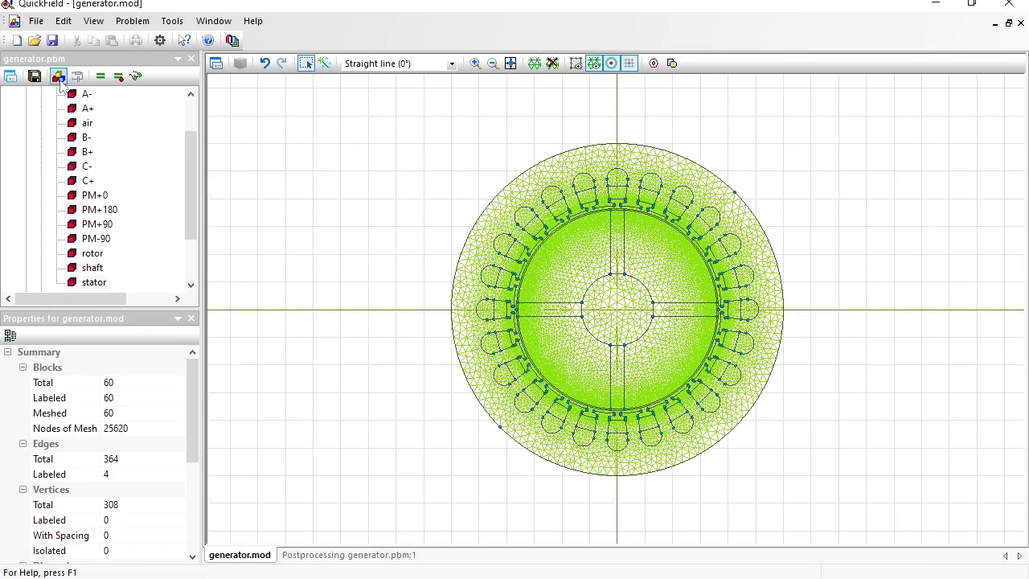
click(35, 76)
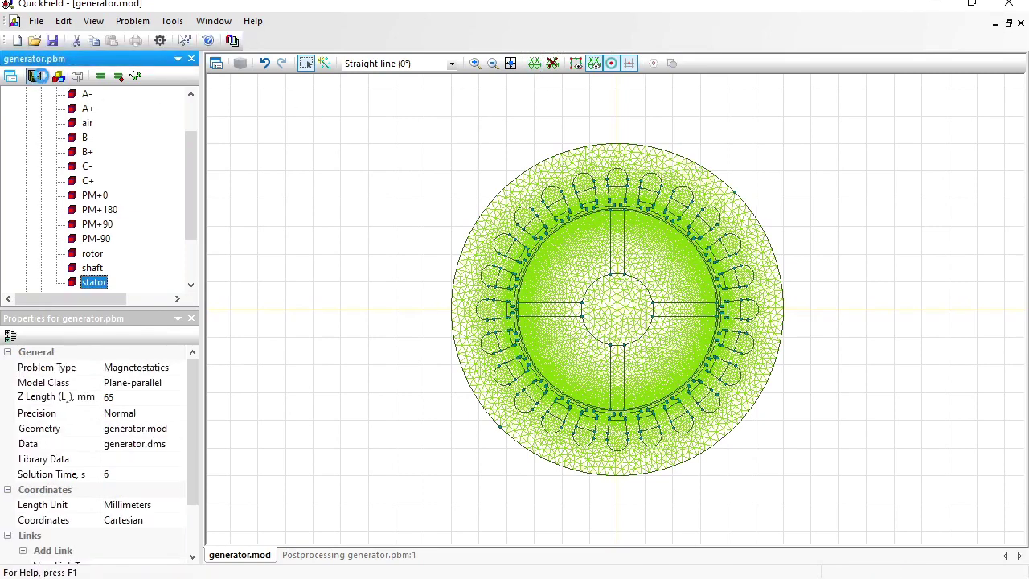
click(101, 77)
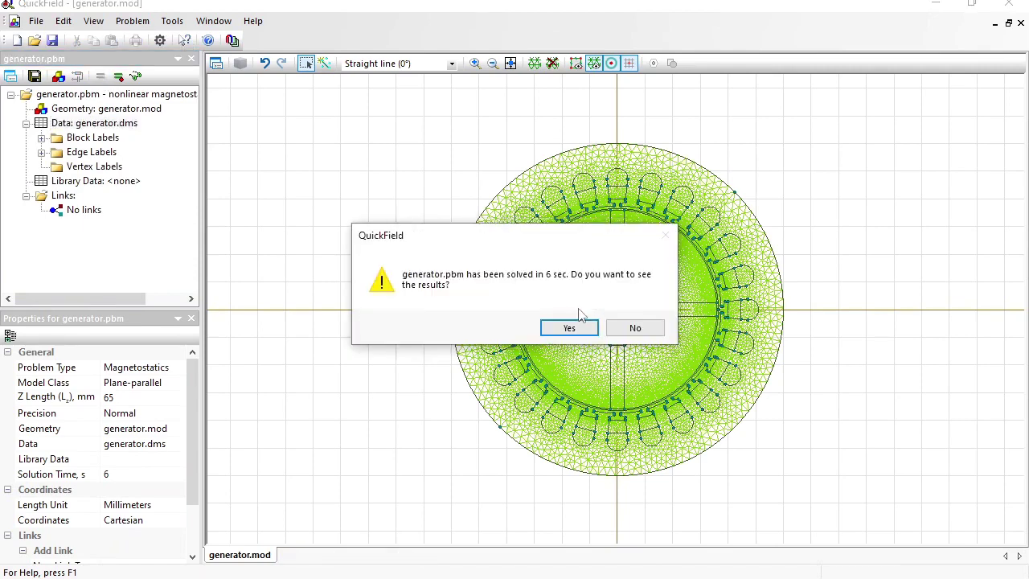
click(577, 327)
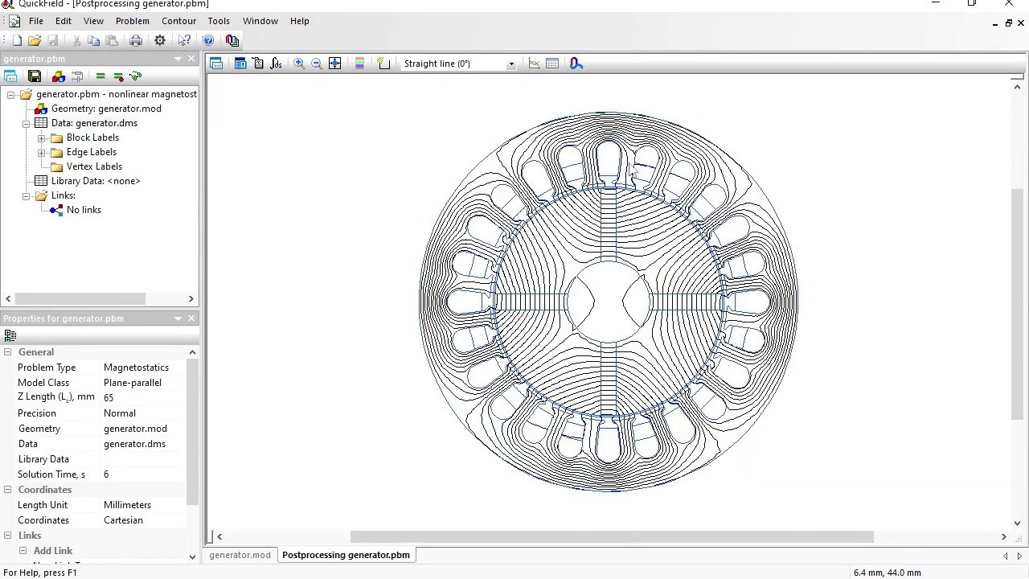
Build a closed contour enclosing the rotor along the air-gap circle in the field results
click(384, 67)
click(298, 64)
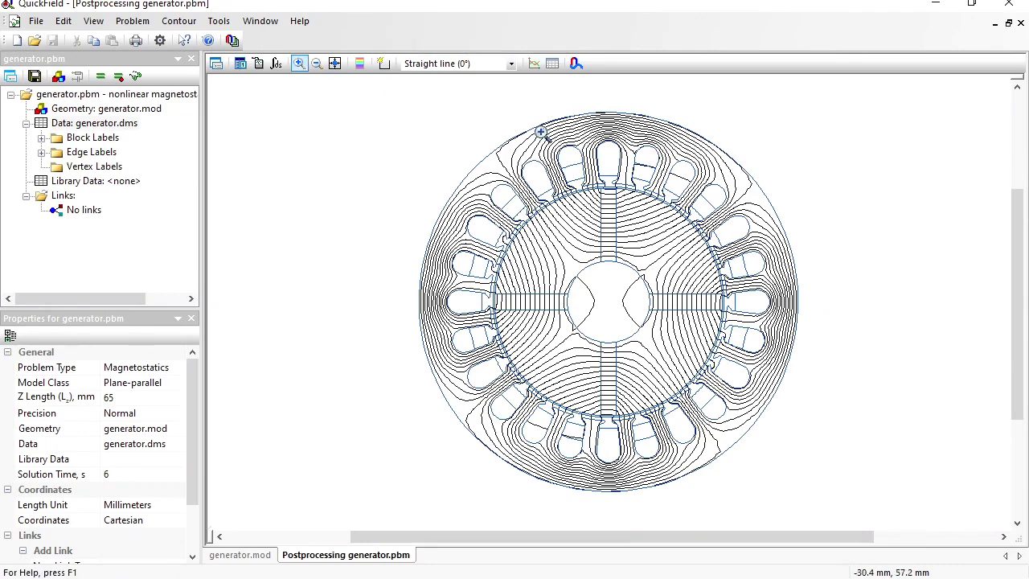
drag(696, 268, 762, 329)
click(383, 63)
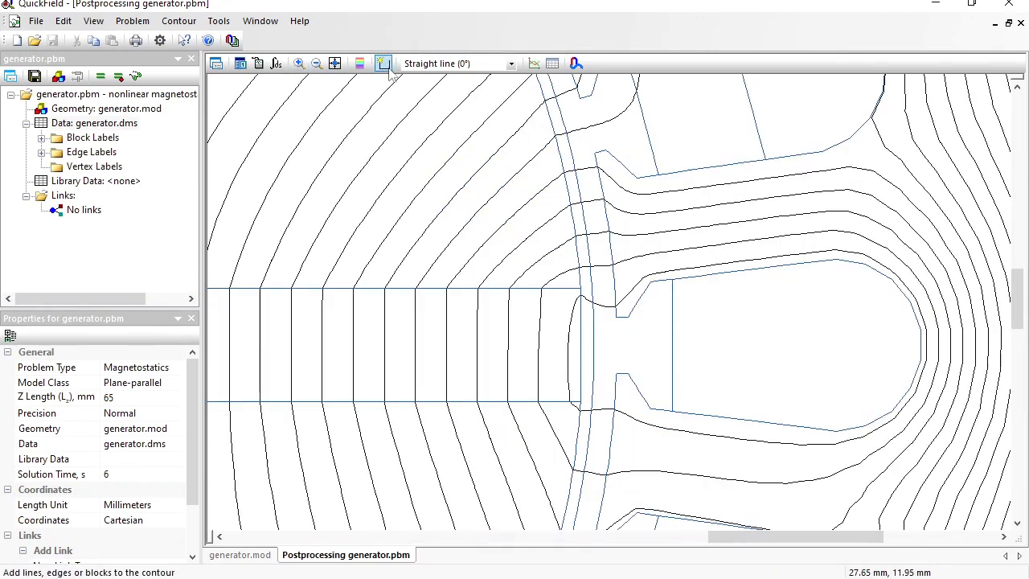
click(592, 414)
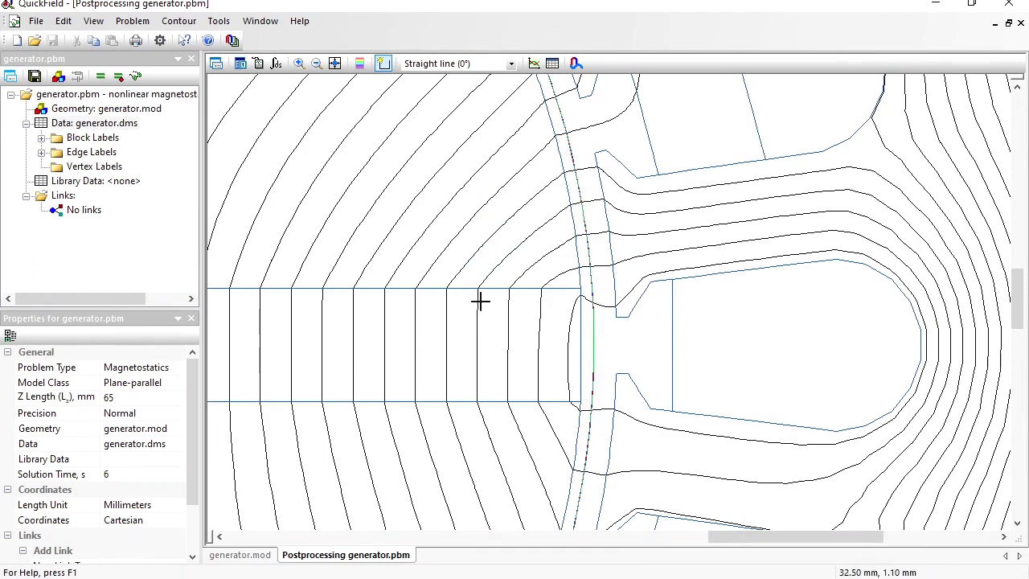
click(179, 21)
click(239, 103)
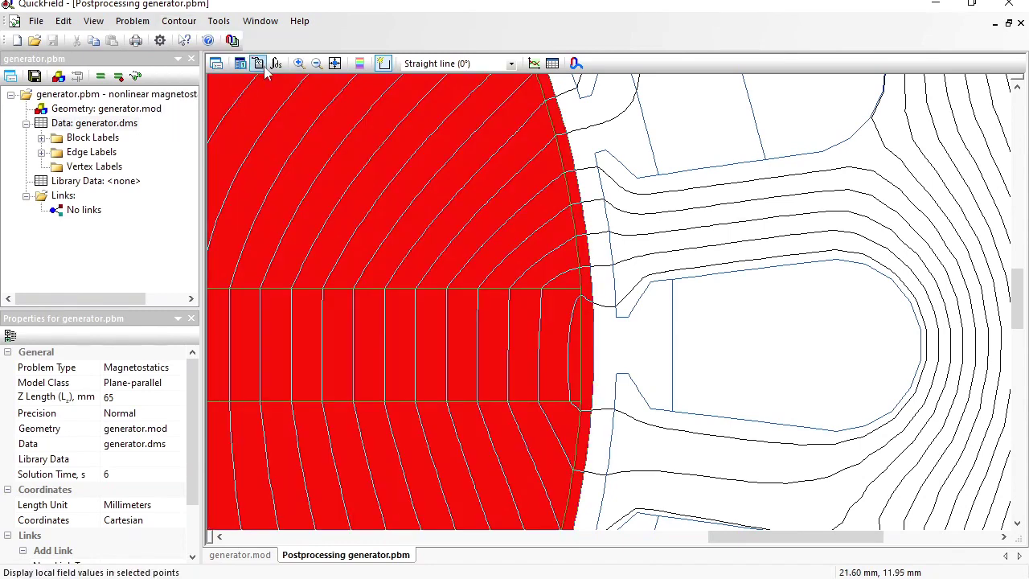
Calculate the mechanical torque on the rotor contour with the Integral Calculator
click(276, 63)
click(273, 126)
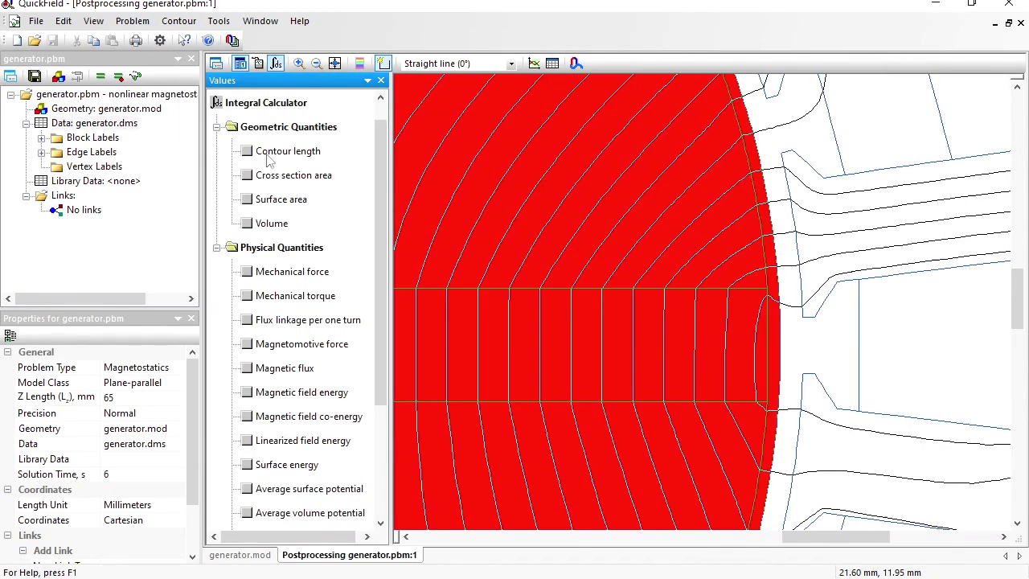
click(247, 296)
click(310, 319)
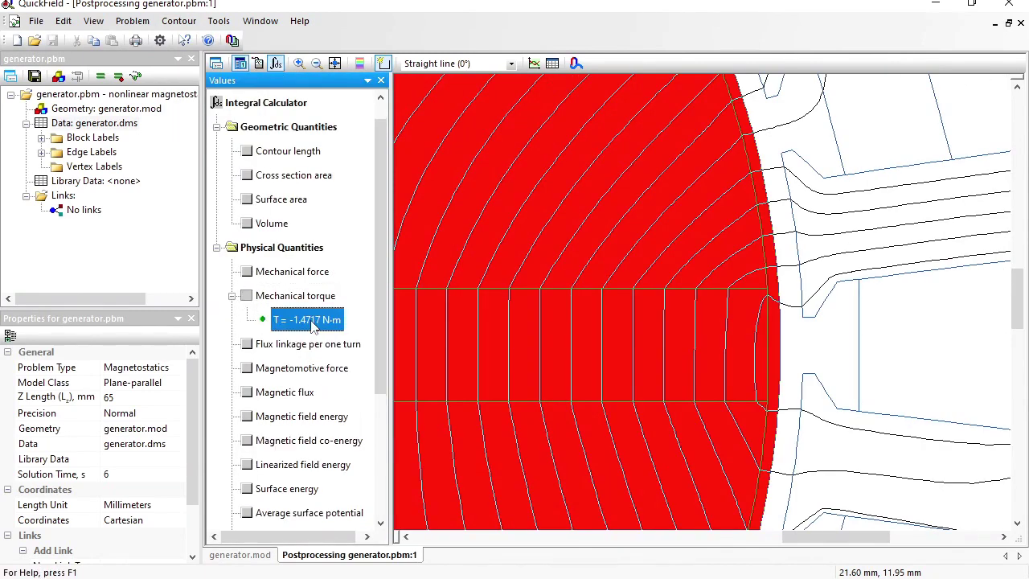
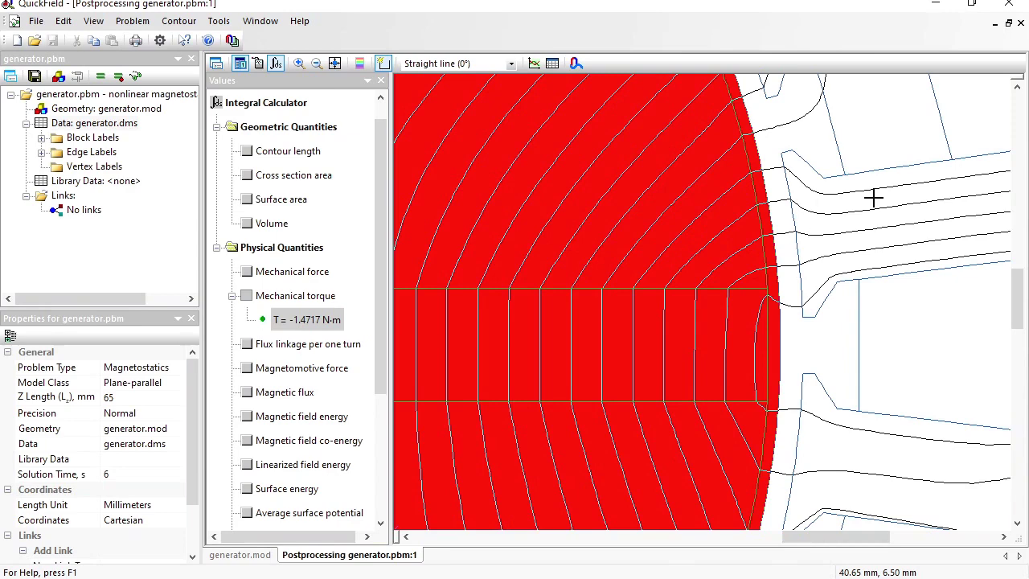
Open the generator.mod geometry and rotate the stator block slightly clockwise with Move Selection
click(136, 113)
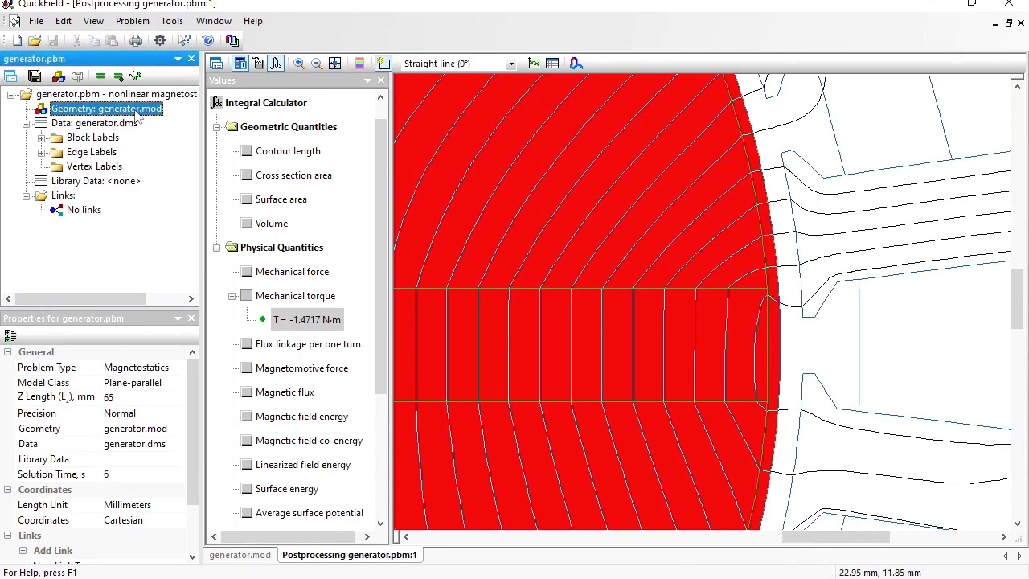
double_click(136, 112)
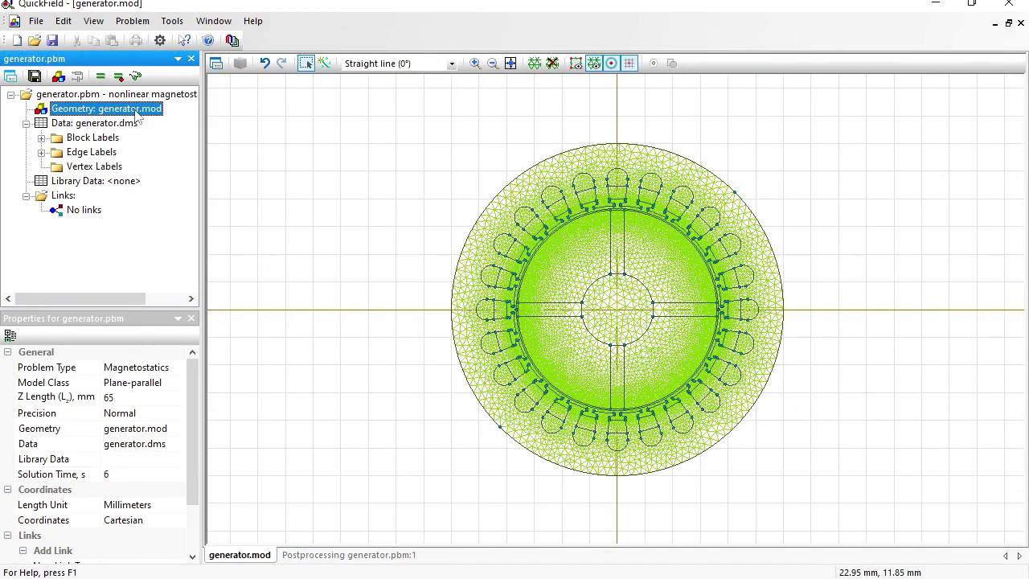
click(628, 158)
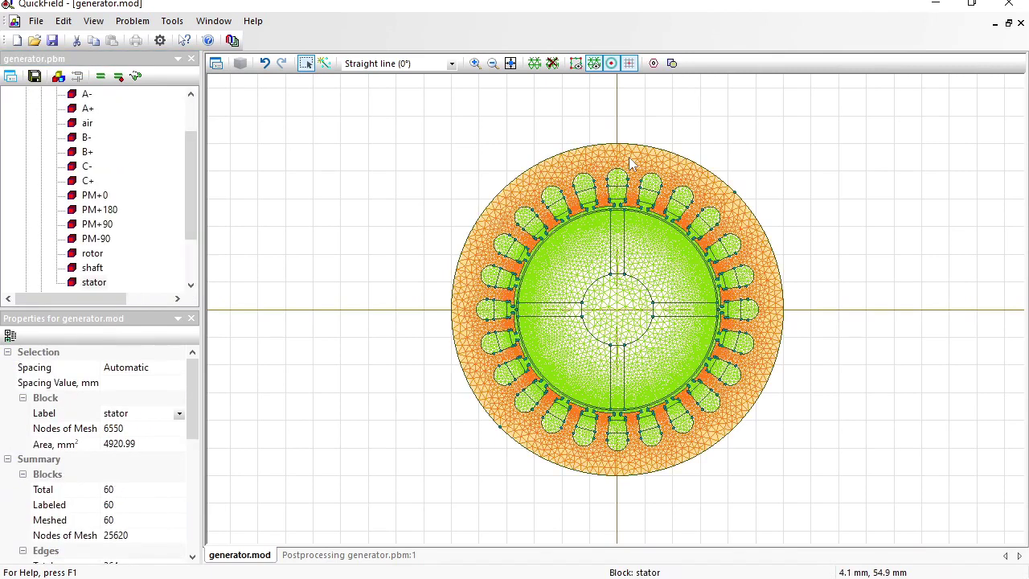
right_click(628, 157)
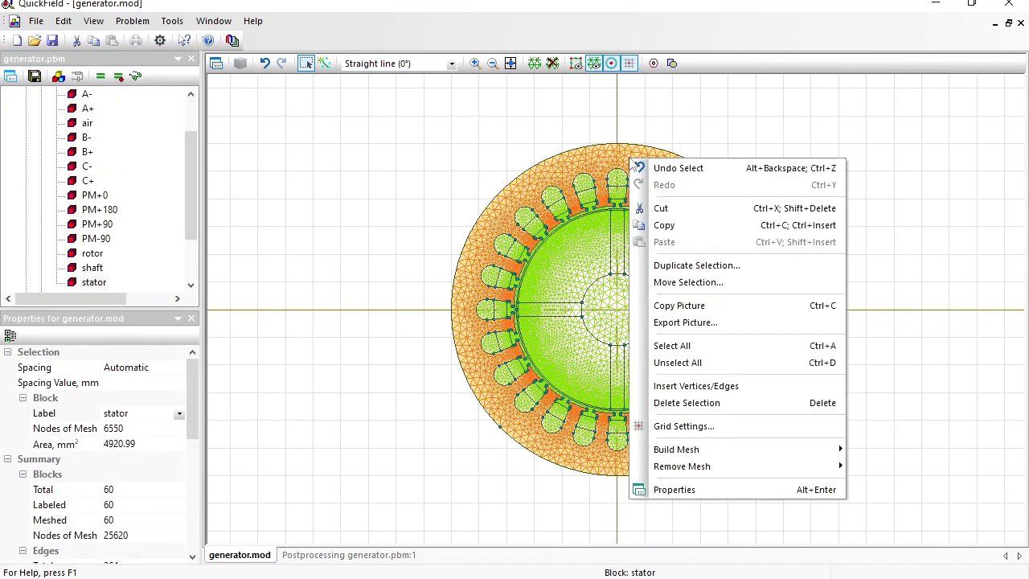
click(736, 282)
click(567, 210)
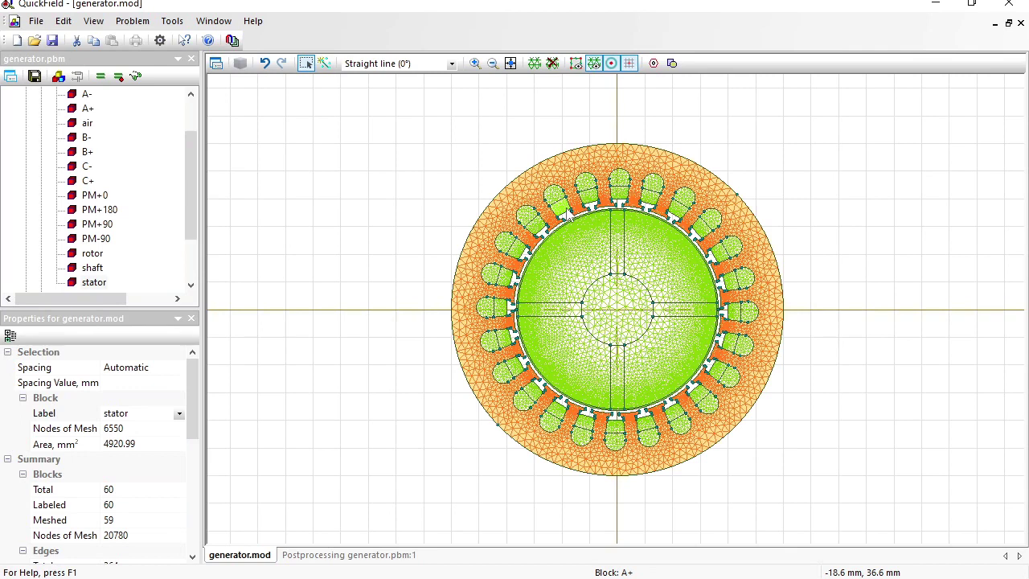
Add a + 2 phase term inside the sine of the current density for the A+ and A- block labels
double_click(87, 110)
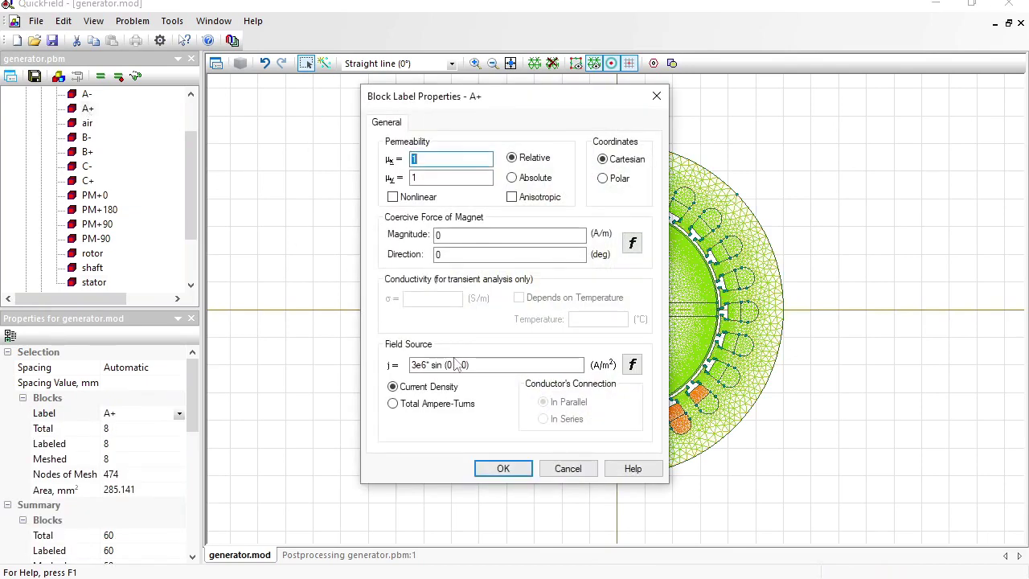
click(461, 364)
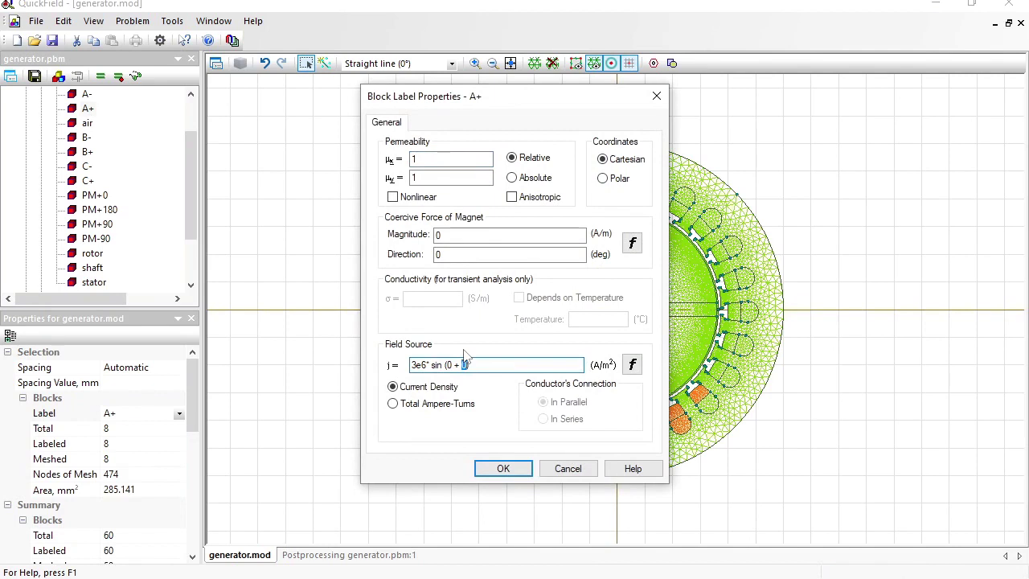
text(+ 2)
key(Return)
key(Up)
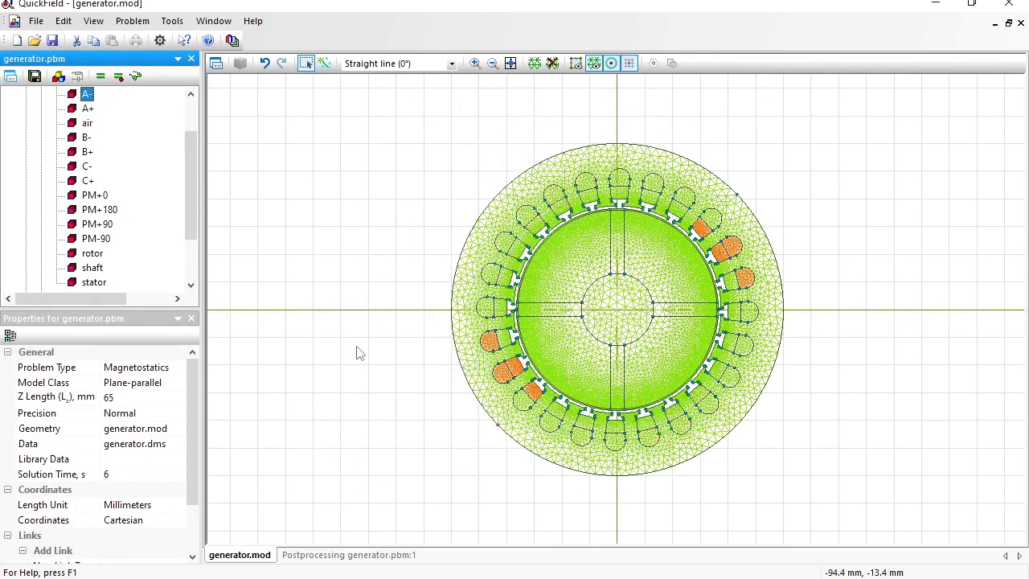
key(Return)
click(483, 363)
key(Left)
text(+)
key(Return)
Set the current density of B- to -3e6* sin (0 + 120 + 2) and of B+ to 3e6* sin (0 + 120 + 2)
key(Down)
key(Down)
key(Down)
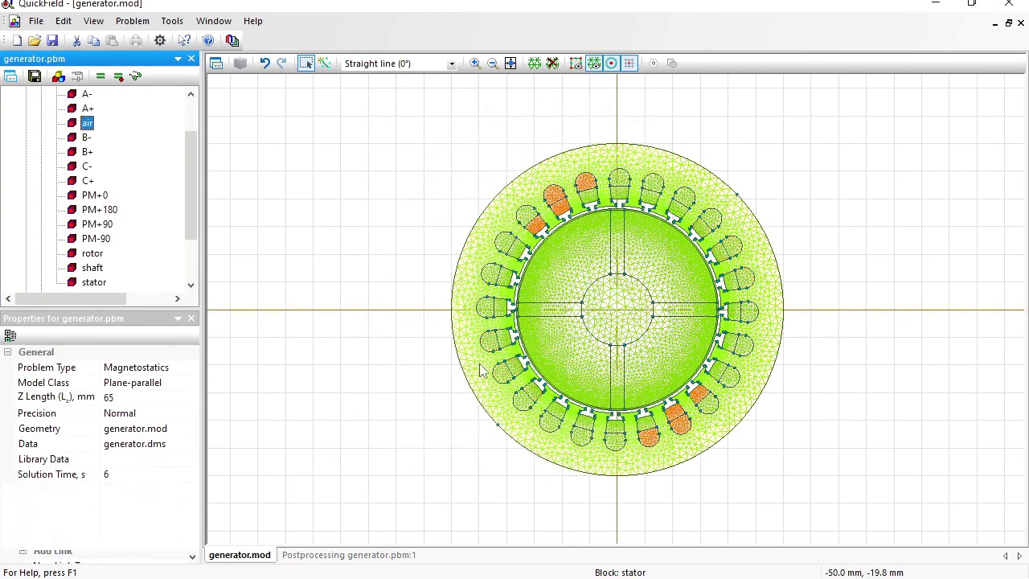
key(Return)
click(481, 364)
key(Left)
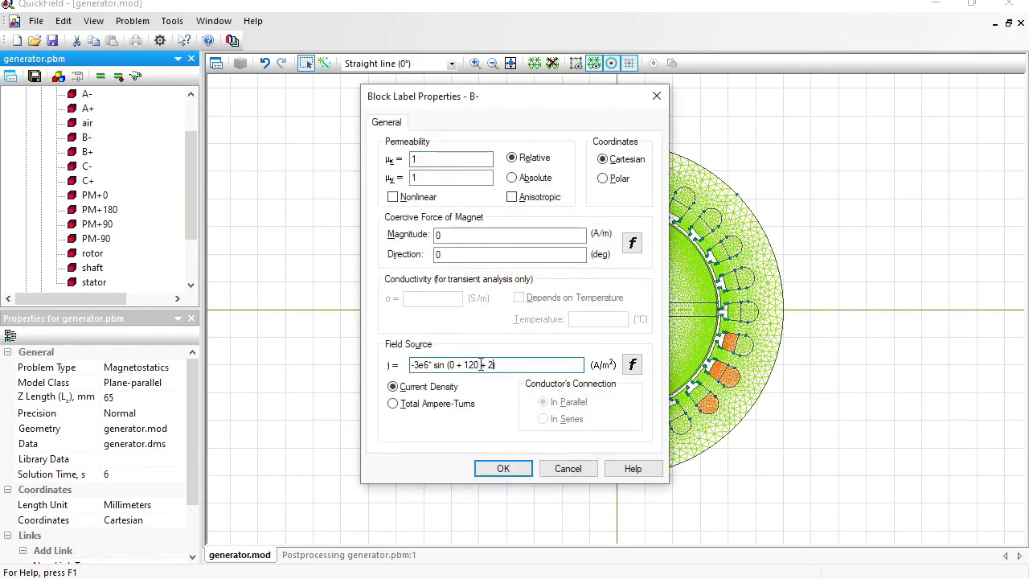
key(Return)
key(Down)
key(Return)
click(481, 364)
key(Left)
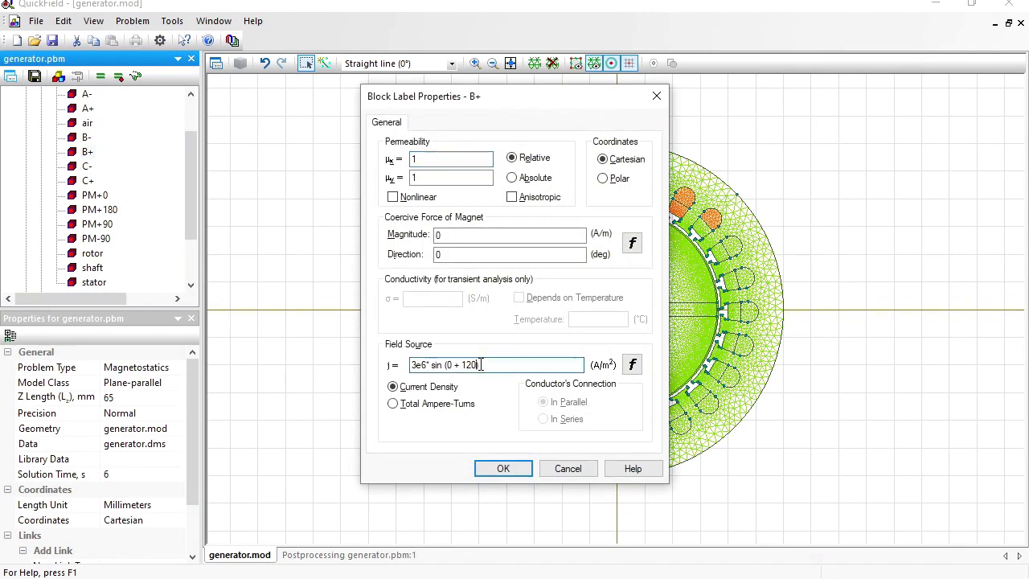
text(+ 2)
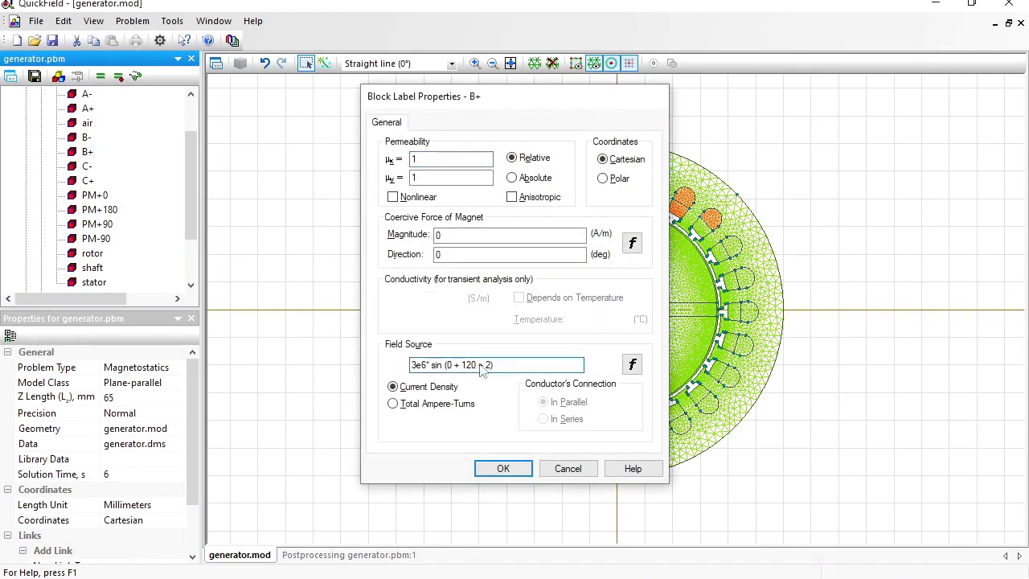
key(Return)
Set the C- current density to -3e6* sin (0 + 240 + 2) and add the same + 2 phase term to C+
key(Down)
key(Return)
click(481, 365)
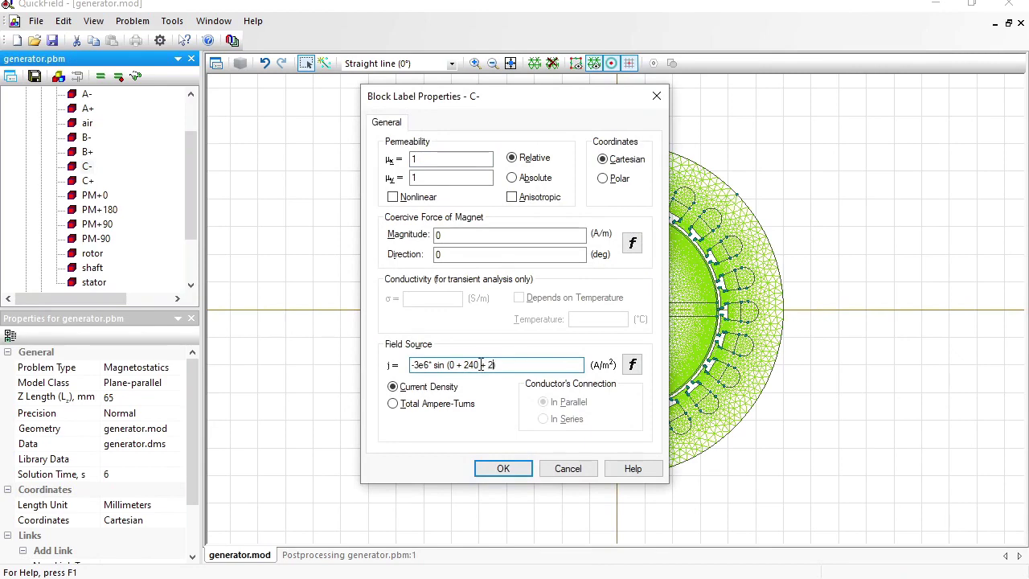
key(Return)
key(Down)
key(Return)
click(481, 365)
text(+ t)
key(Return)
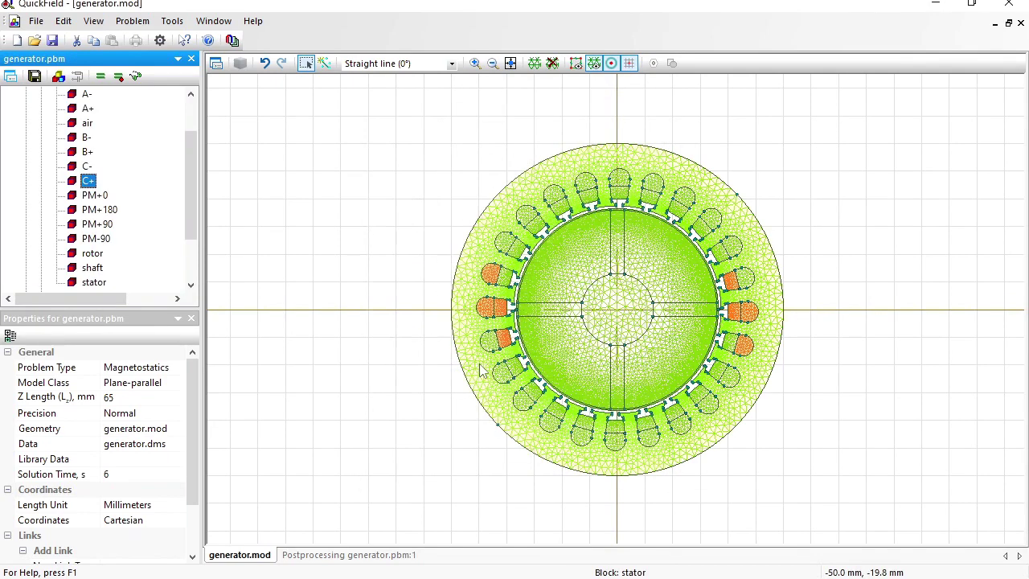
Build the missing mesh around the rotated stator, then save and solve the problem to open its field results
click(422, 242)
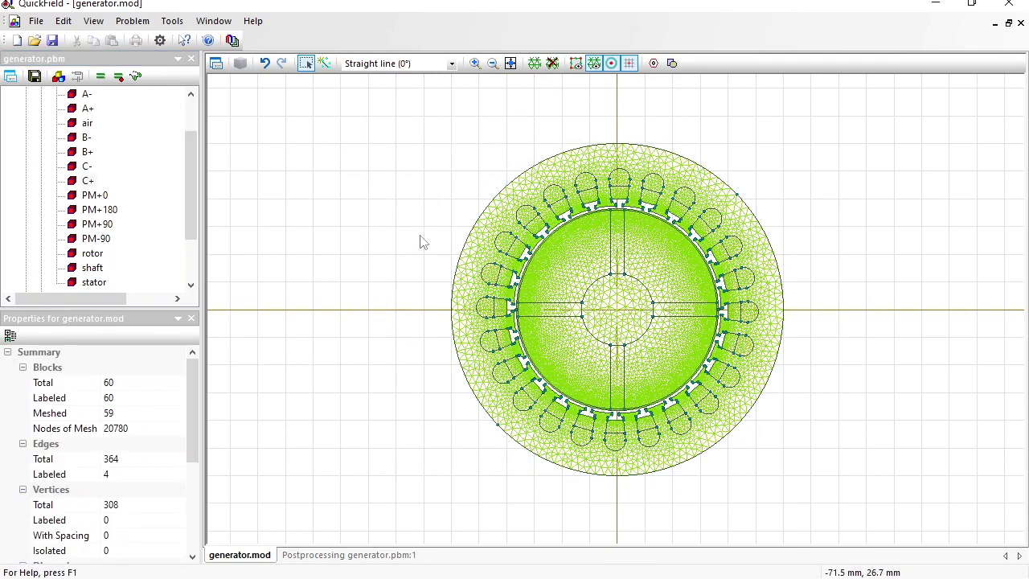
click(535, 65)
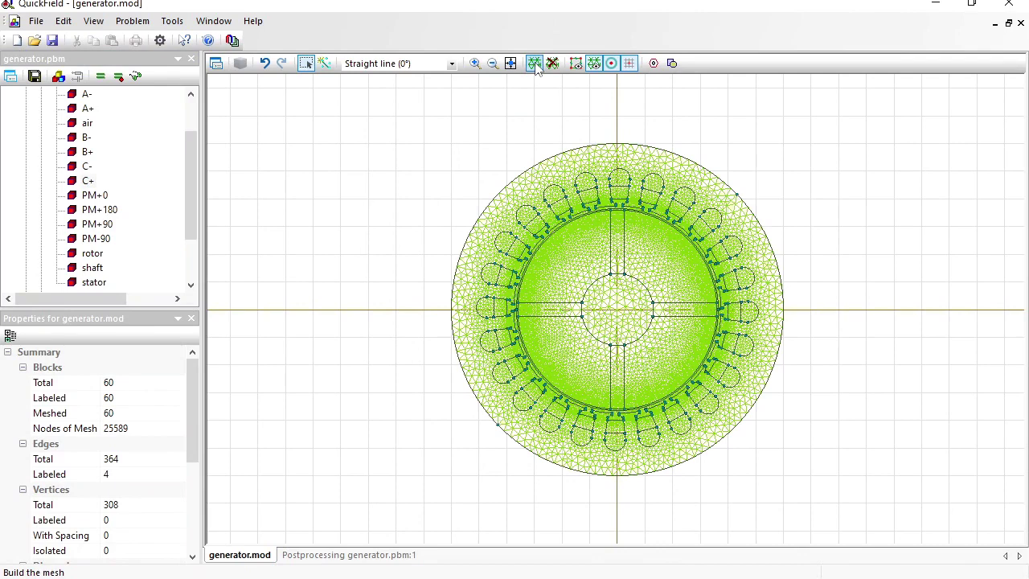
click(35, 77)
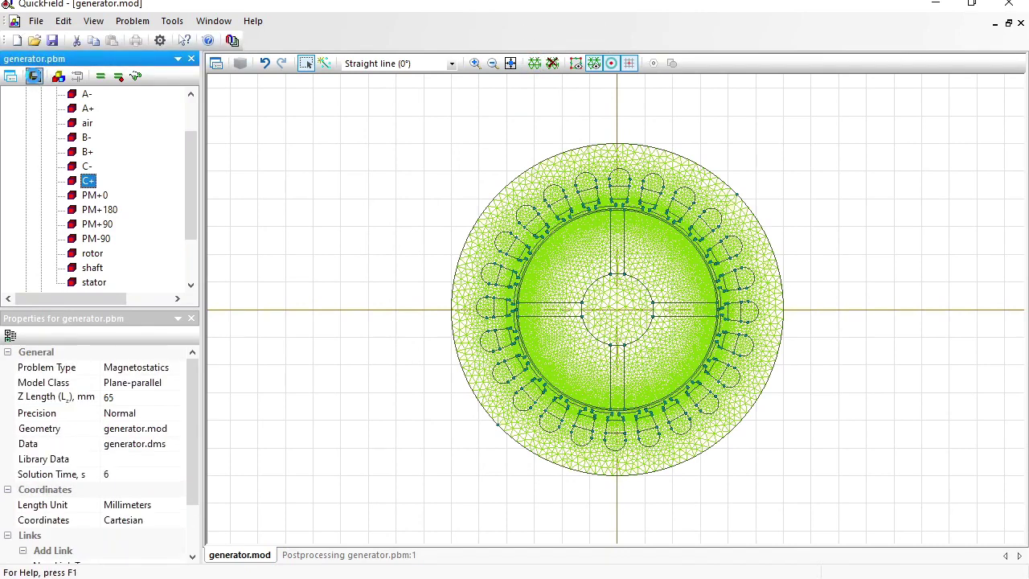
click(100, 76)
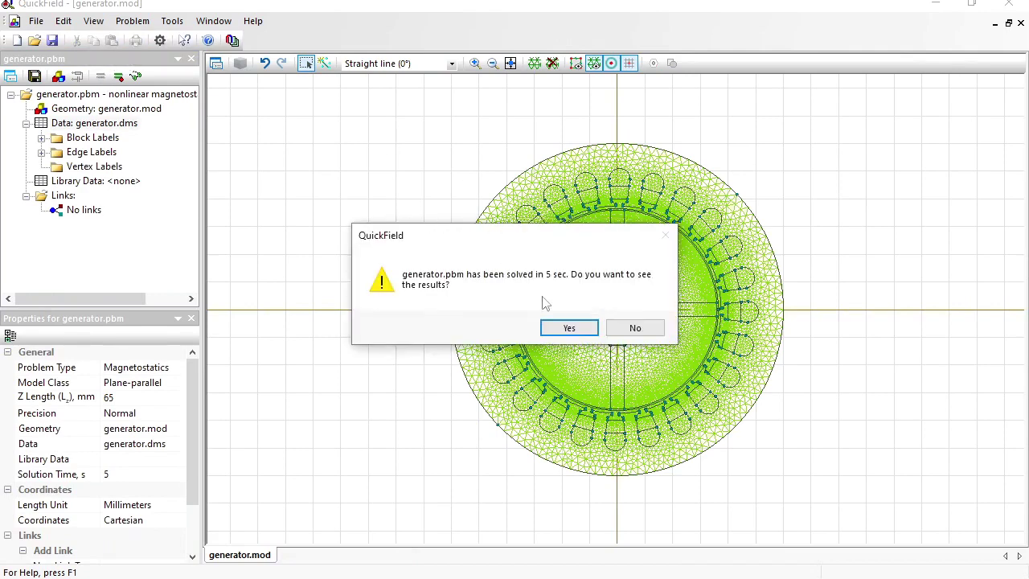
click(567, 330)
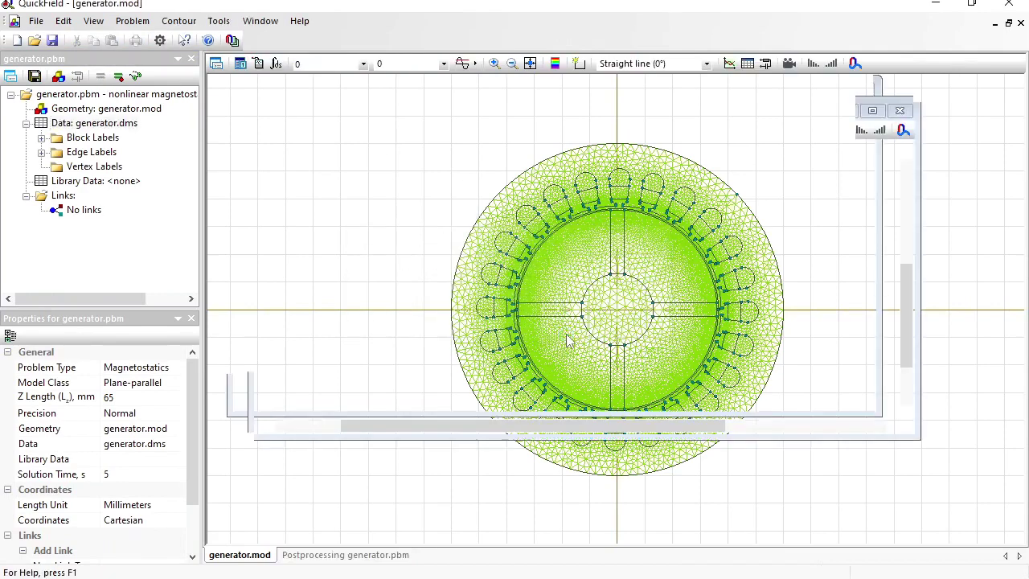
Outline the rotor with a closed contour along the air-gap circle in the newly solved field results
click(299, 64)
drag(694, 268, 761, 331)
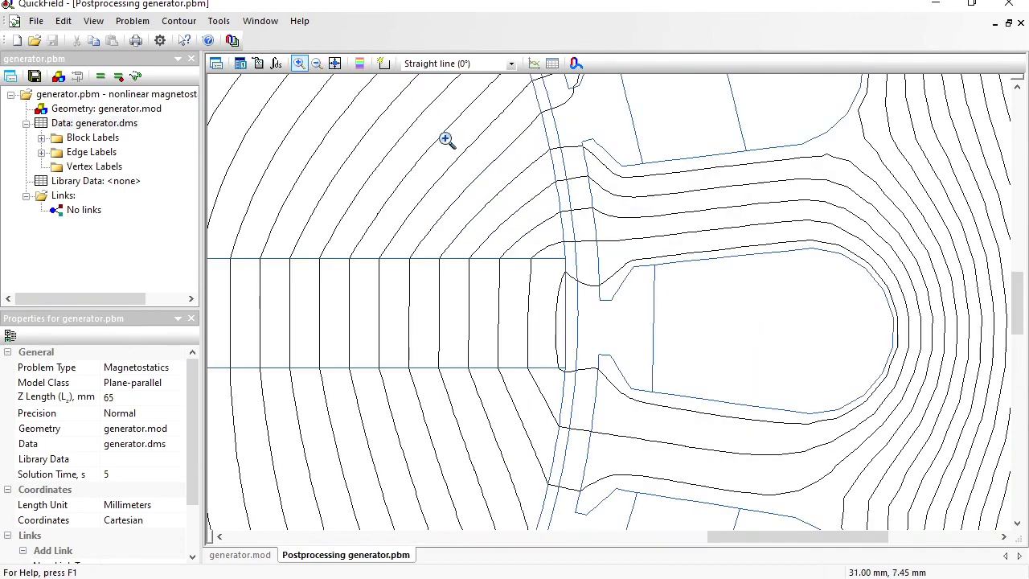
click(383, 64)
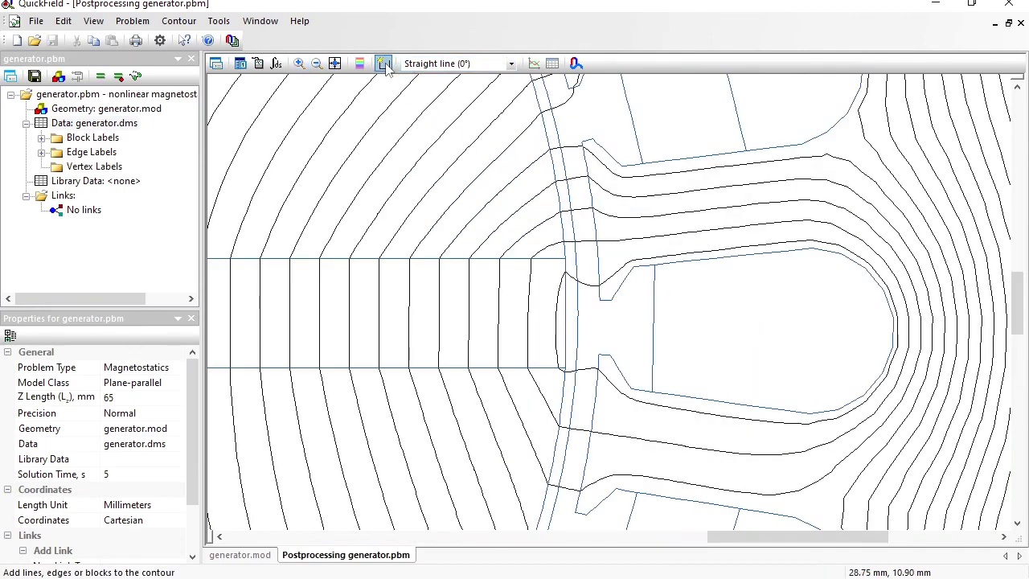
click(566, 153)
click(565, 154)
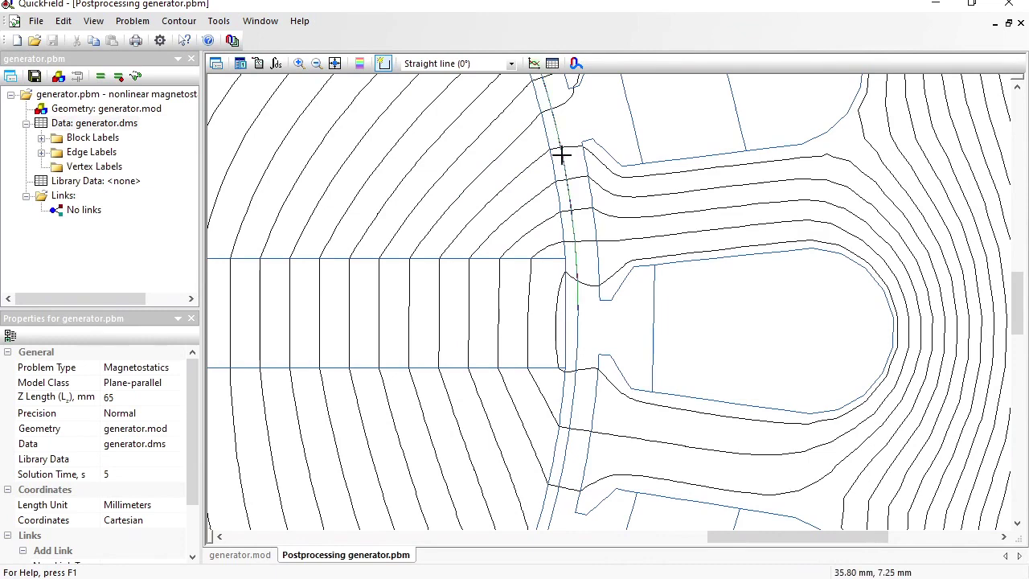
click(573, 406)
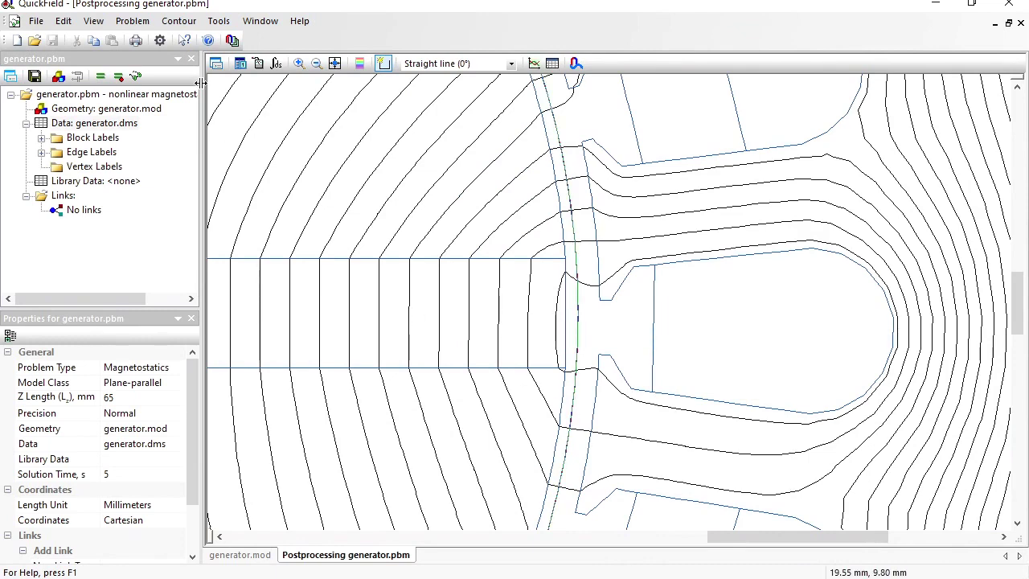
click(172, 29)
click(192, 79)
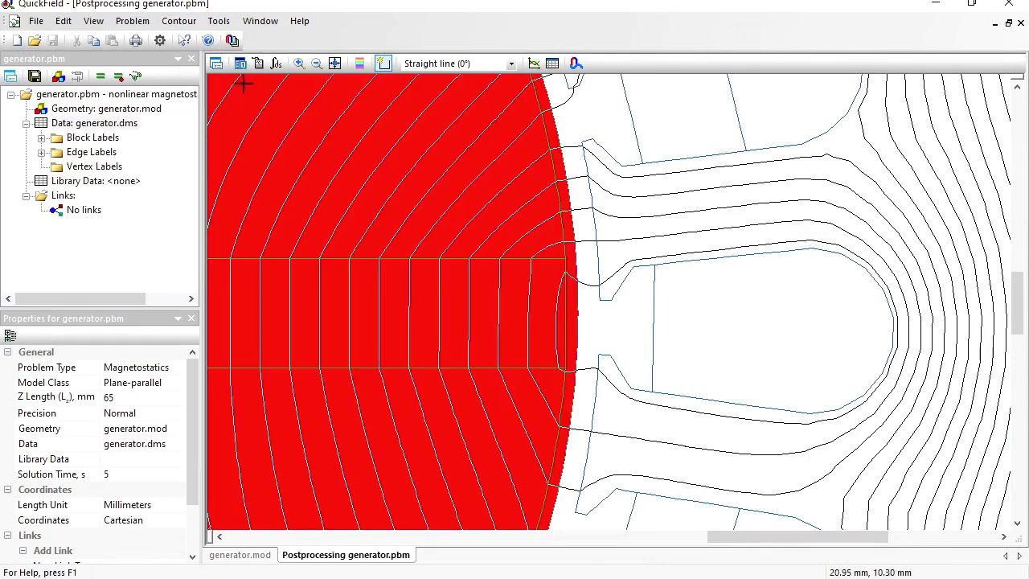
Calculate the rotor's mechanical torque for the new stator position with the Integral Calculator
click(276, 63)
click(247, 296)
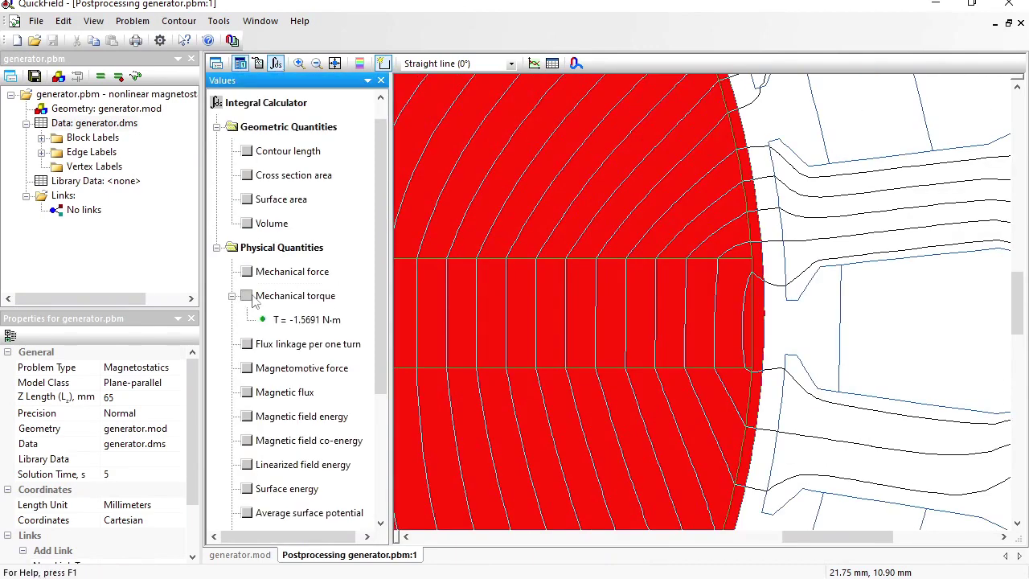
click(309, 321)
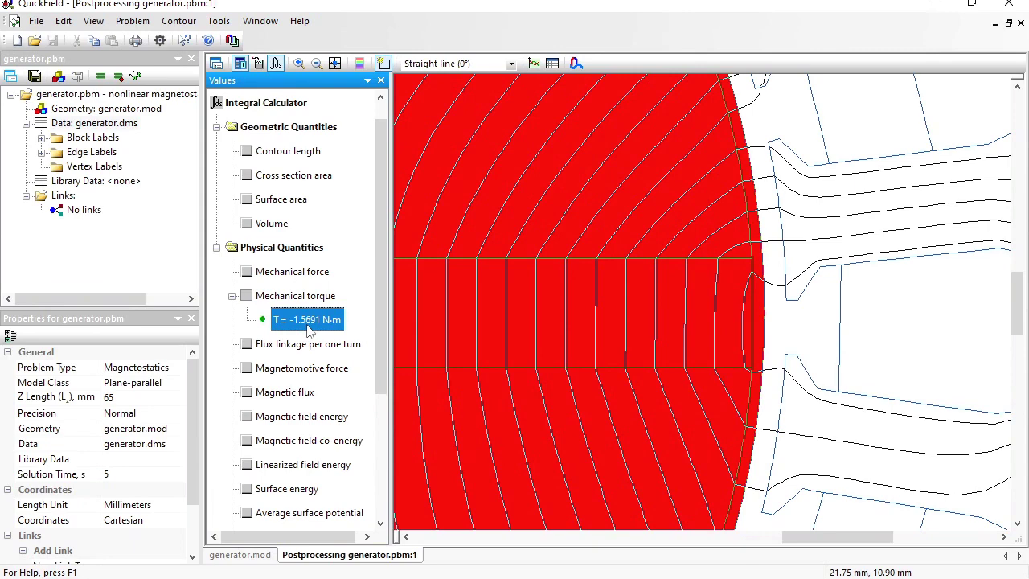
Switch to the power_angle.xlsm workbook in Excel and select the stator winding current density value
key(alt+Tab)
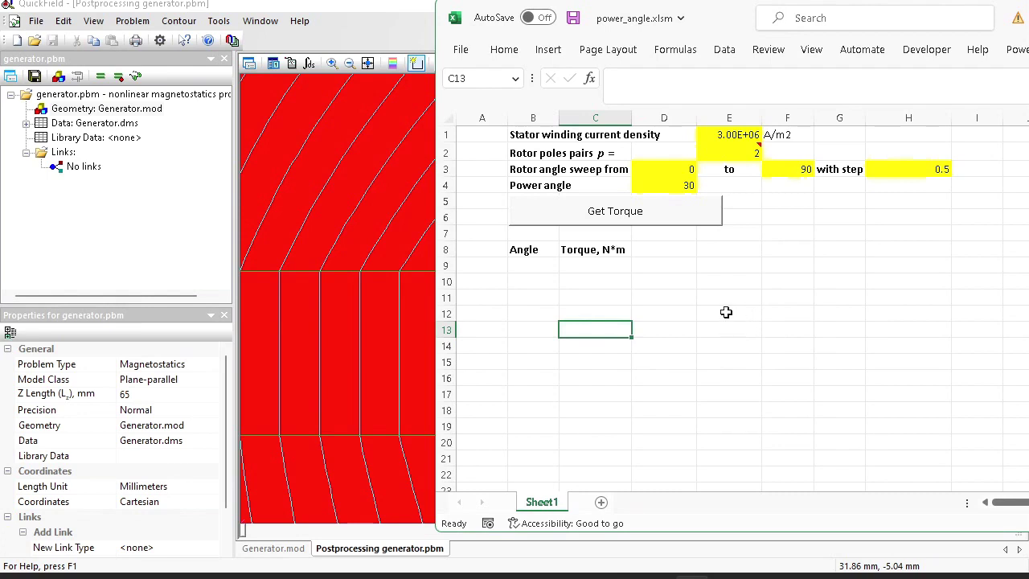
click(733, 135)
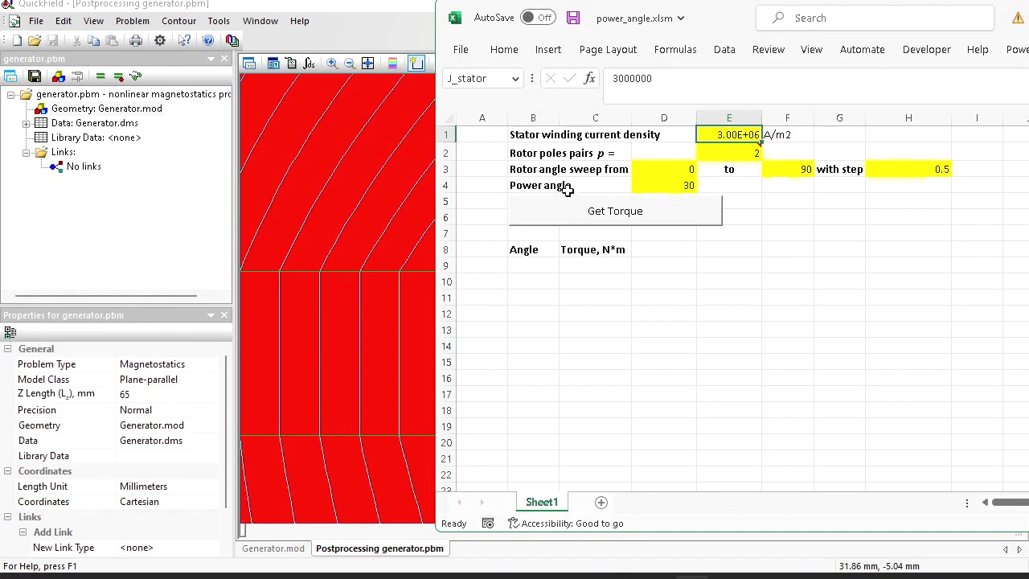
Annotate the power angle value with the note "electrical" in the cell beside it
click(726, 187)
text(electrical)
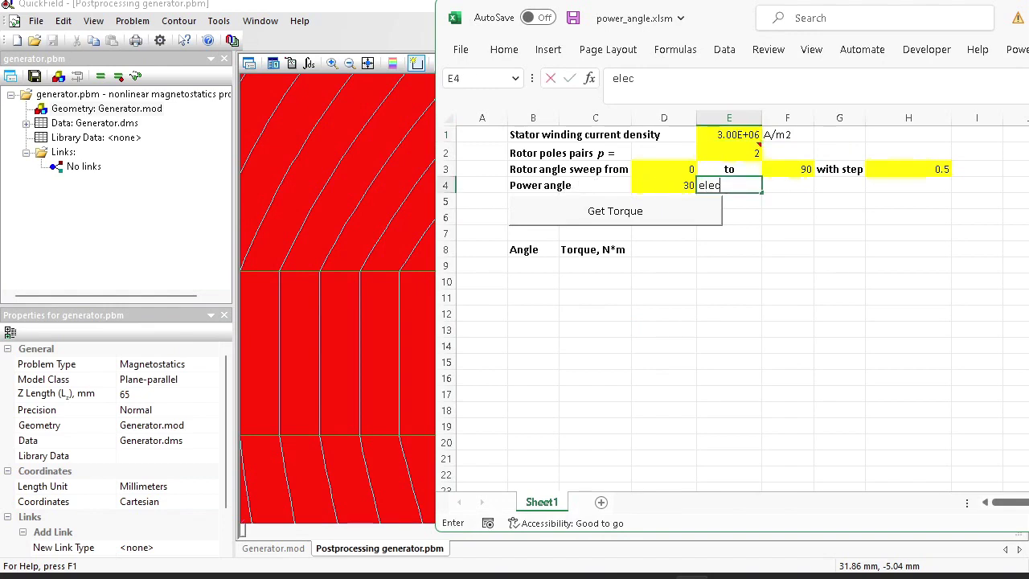
key(Return)
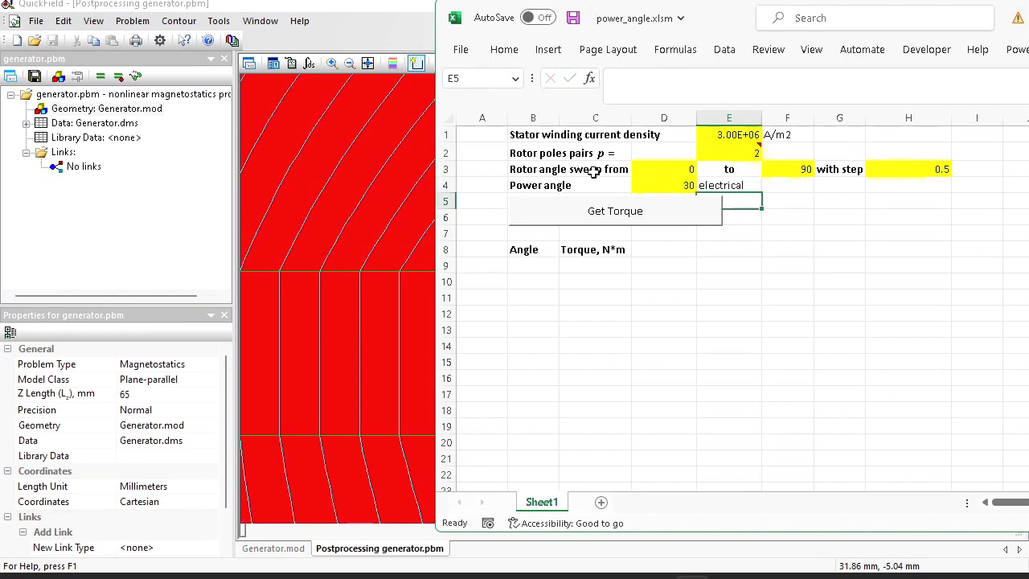
Change the sweep range label to read "Stator angle sweep from"
click(533, 169)
double_click(620, 78)
text(Stator)
key(Return)
Calculate =360/24 in empty cell G6 and clear that cell again
click(828, 220)
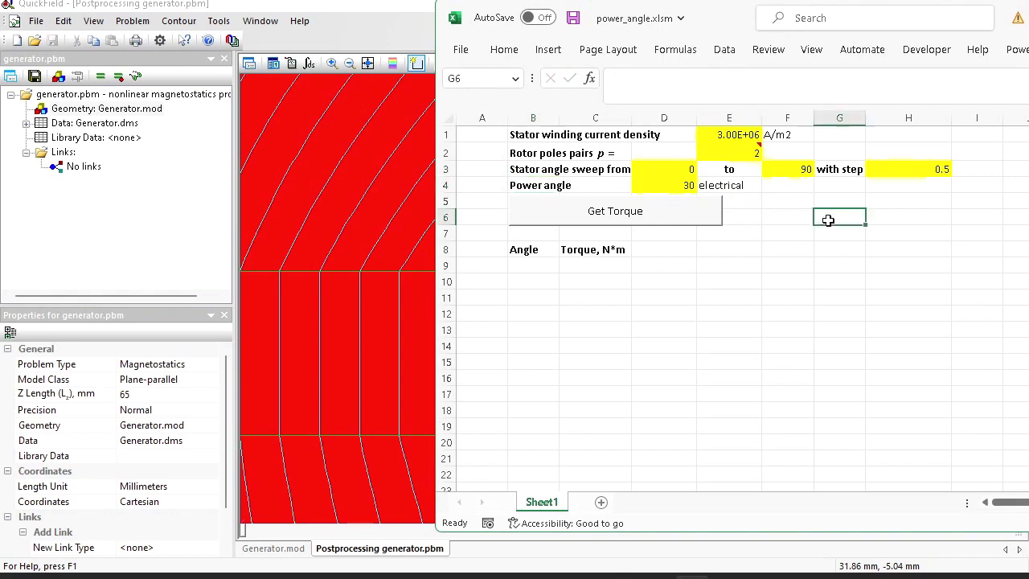
text(=360/24)
key(ctrl+Return)
key(Delete)
Set the stator angle sweep to end at 15 with a step of 1
click(786, 169)
text(15)
click(914, 213)
click(914, 171)
text(1)
click(885, 246)
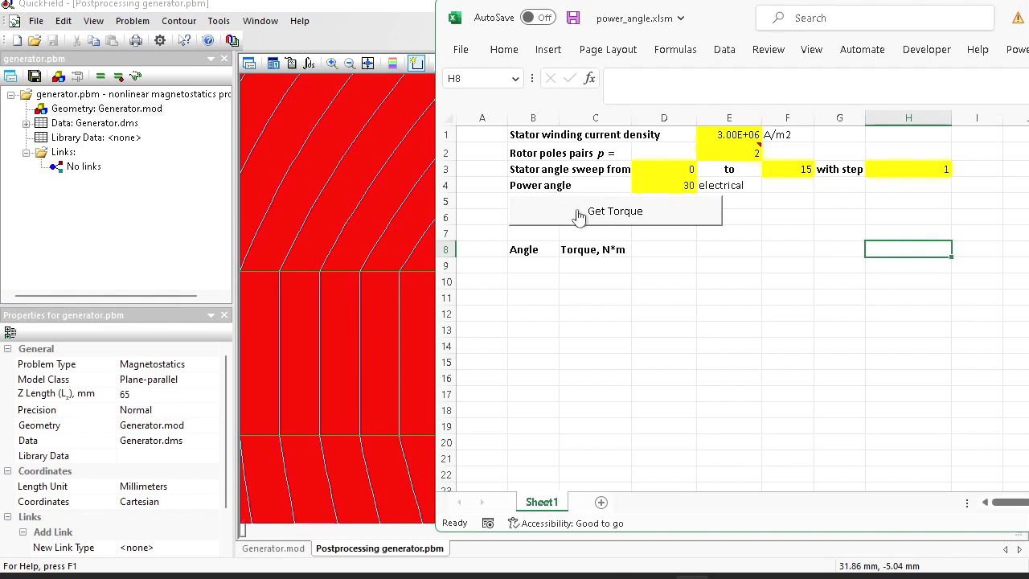
drag(711, 361, 710, 344)
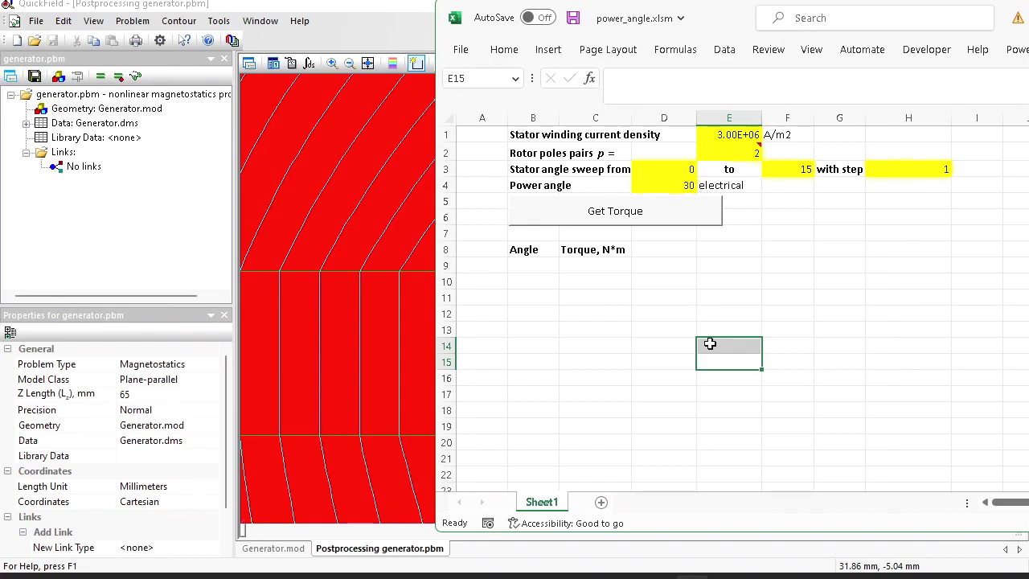
Open the workbook's VBA code and step through the start of Sweep, executing the application, active problem and model assignments
key(alt+F11)
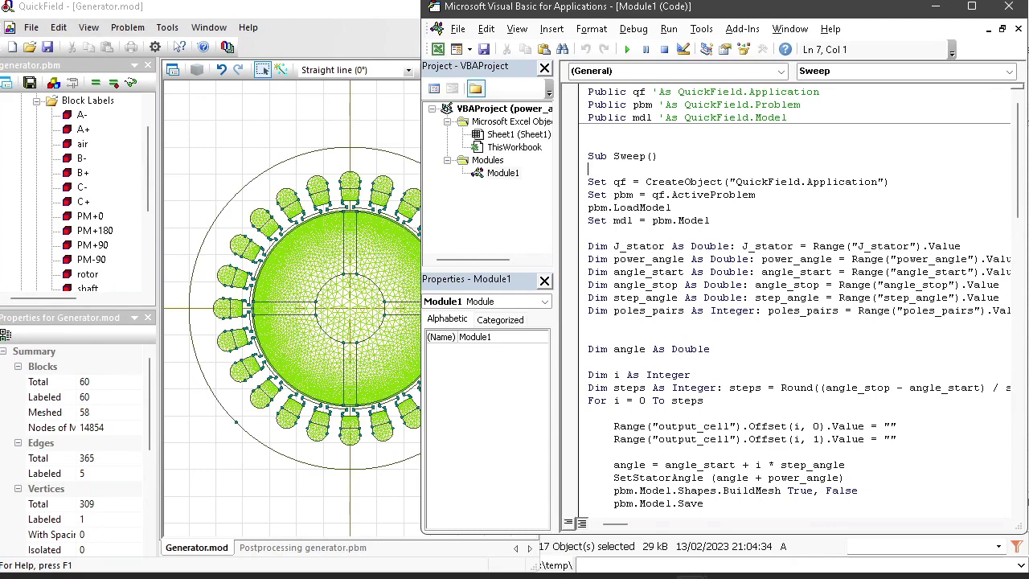
click(632, 156)
key(F8)
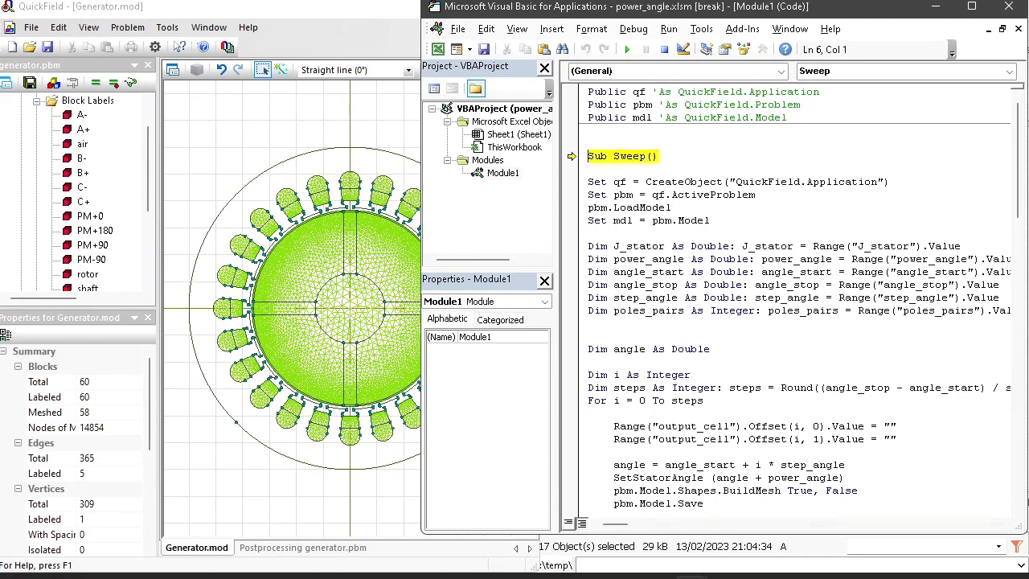
key(F8)
key(F8)
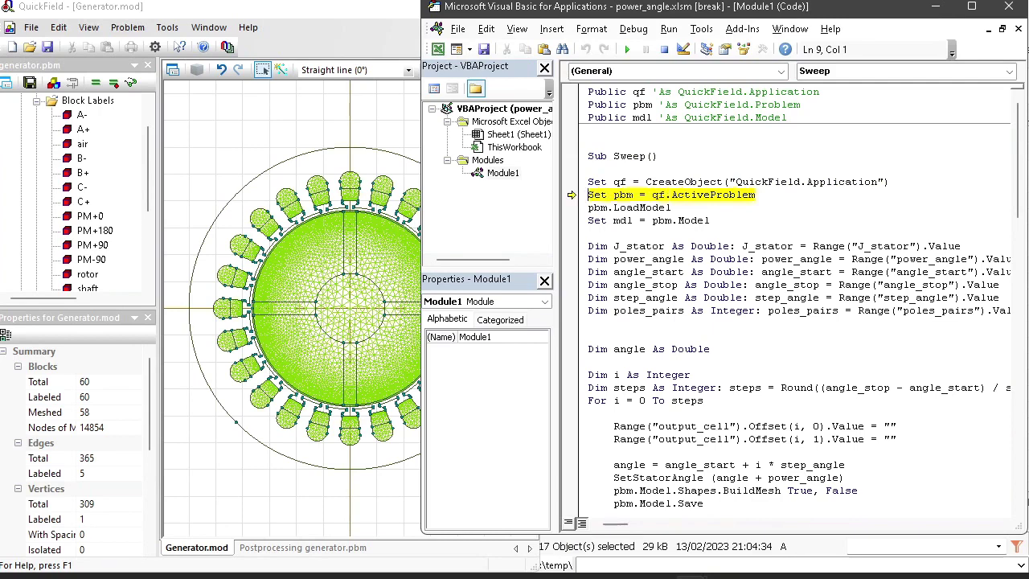
mouse_move(622, 195)
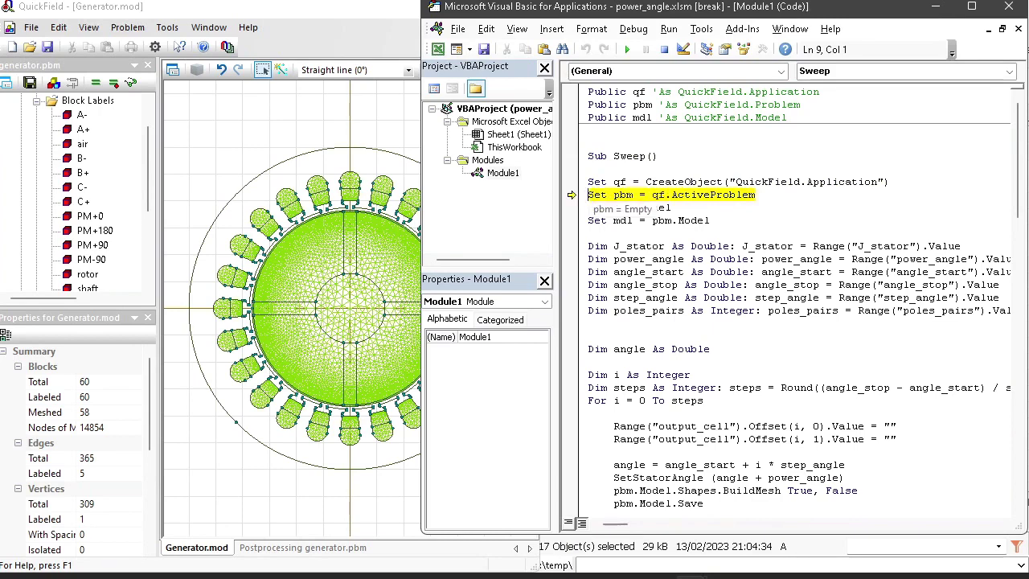
key(F8)
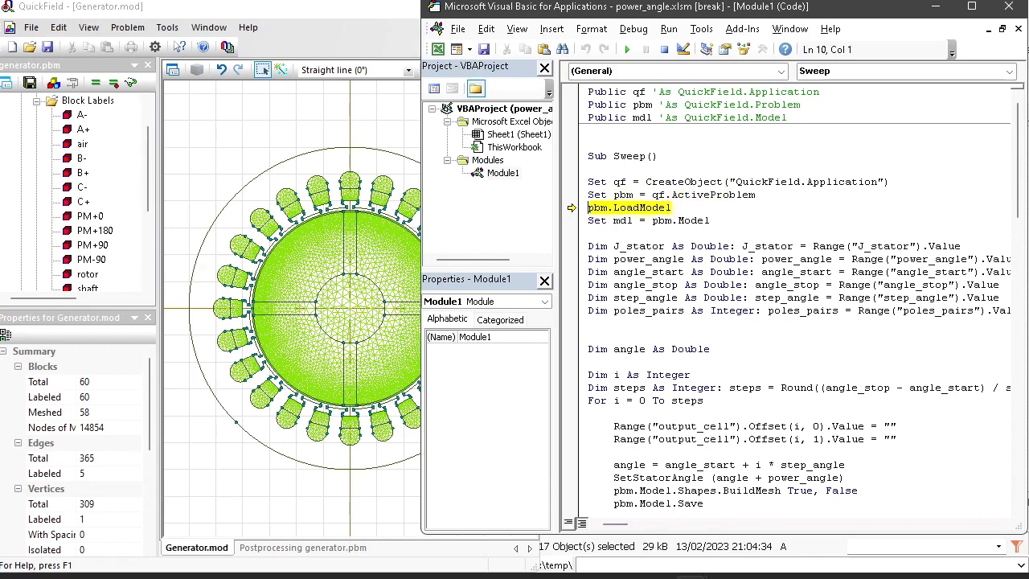
key(F8)
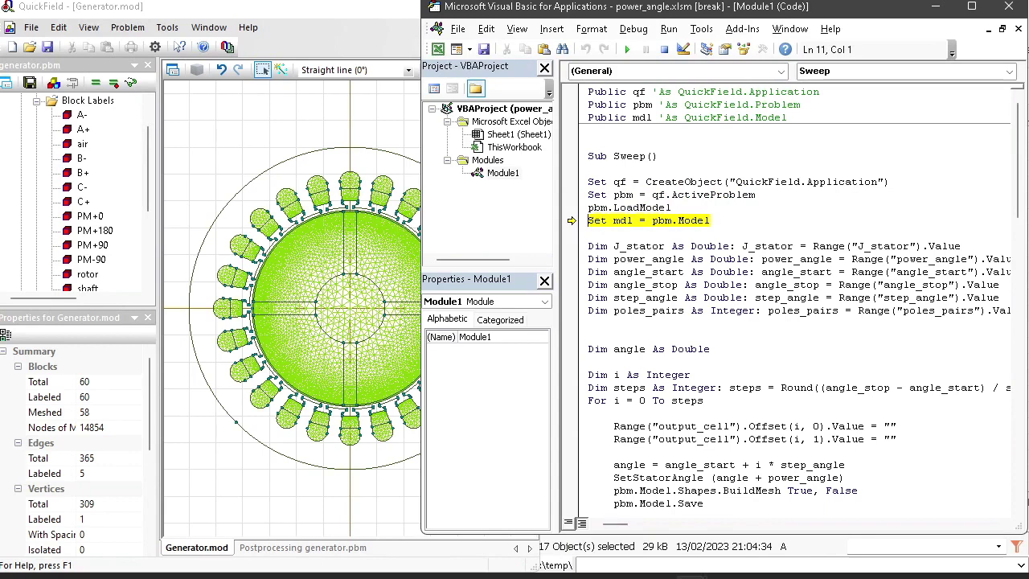
key(F8)
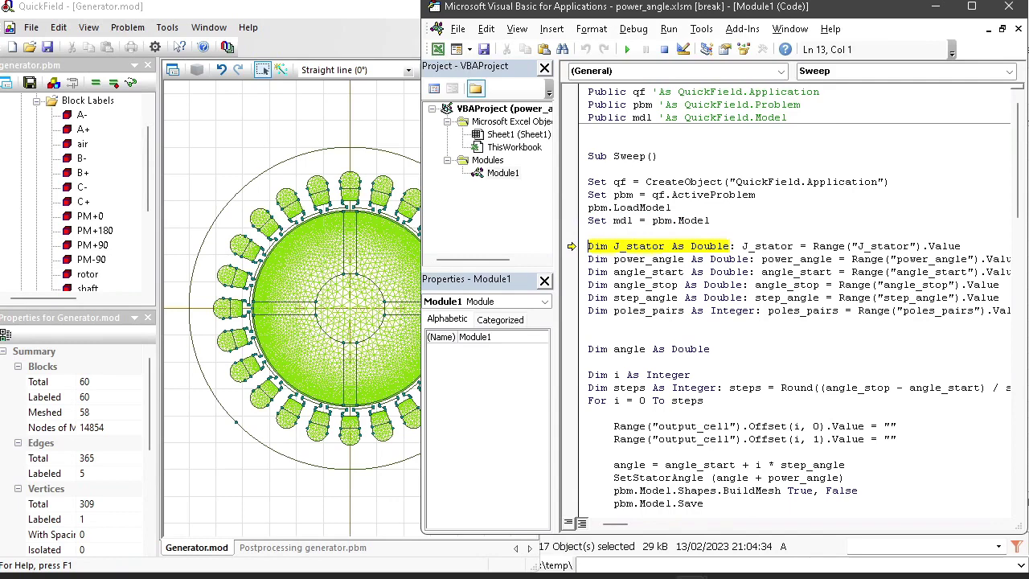
Step through the parameter reads and loop start in Sweep until the line that computes angle
key(F8)
key(F8)
key(F8)
key(F8)
key(F8)
key(F8)
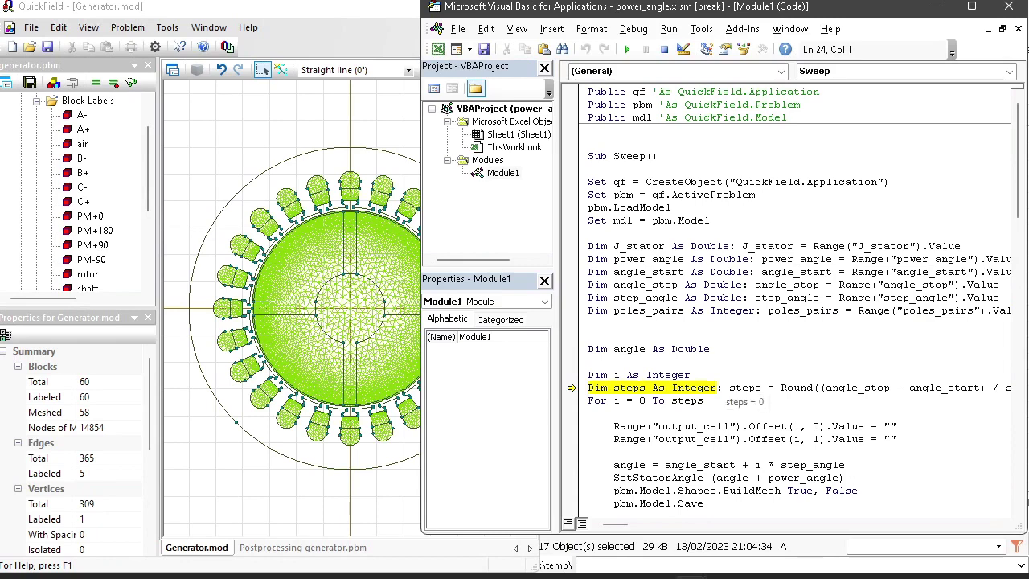
key(F8)
key(F8)
key(F8)
key(F8)
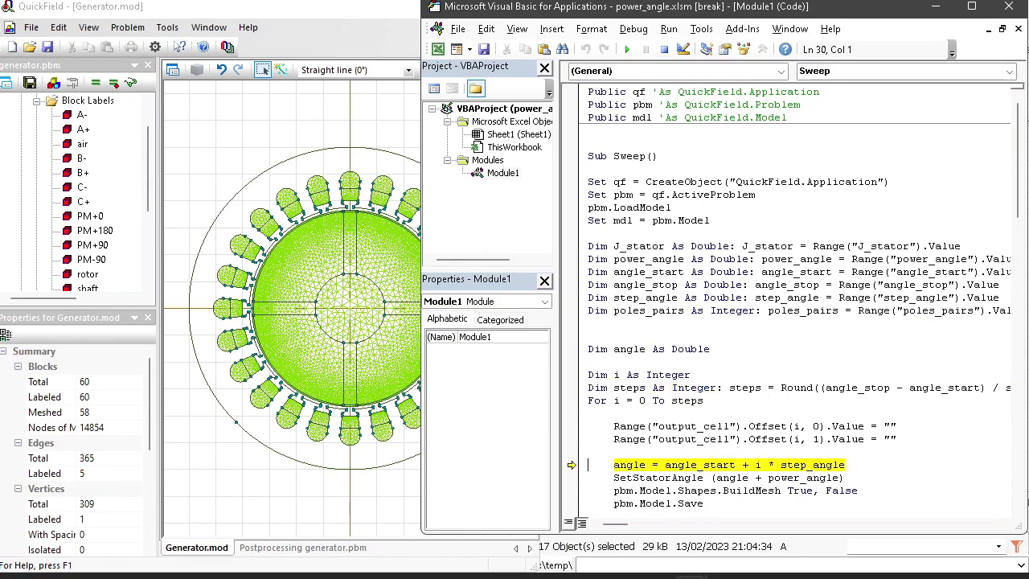
Examine the Sweep loop body: mesh building, stator current assignment, data saving, problem solving and the torque output
drag(1022, 207, 1025, 256)
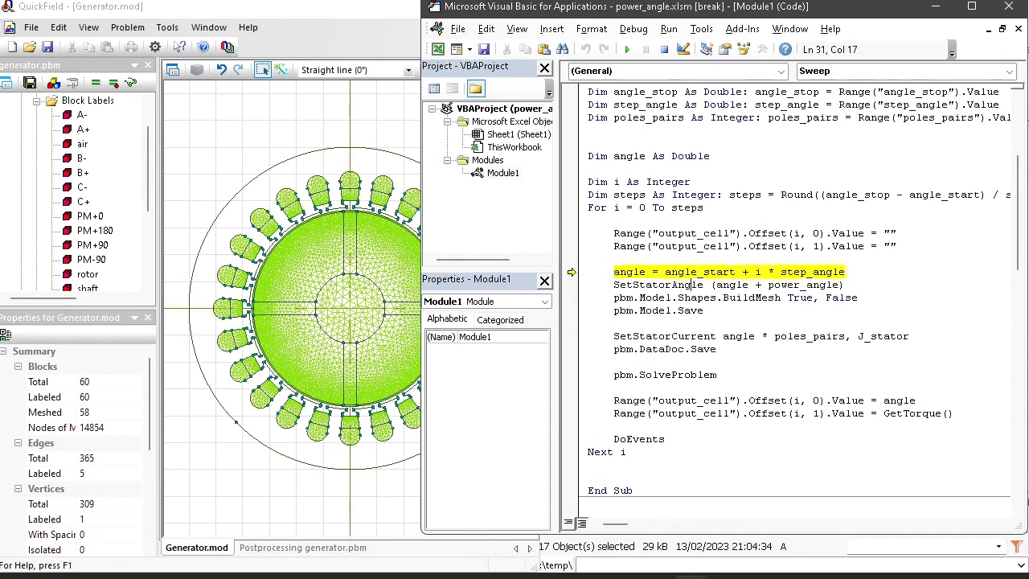
drag(723, 297, 774, 297)
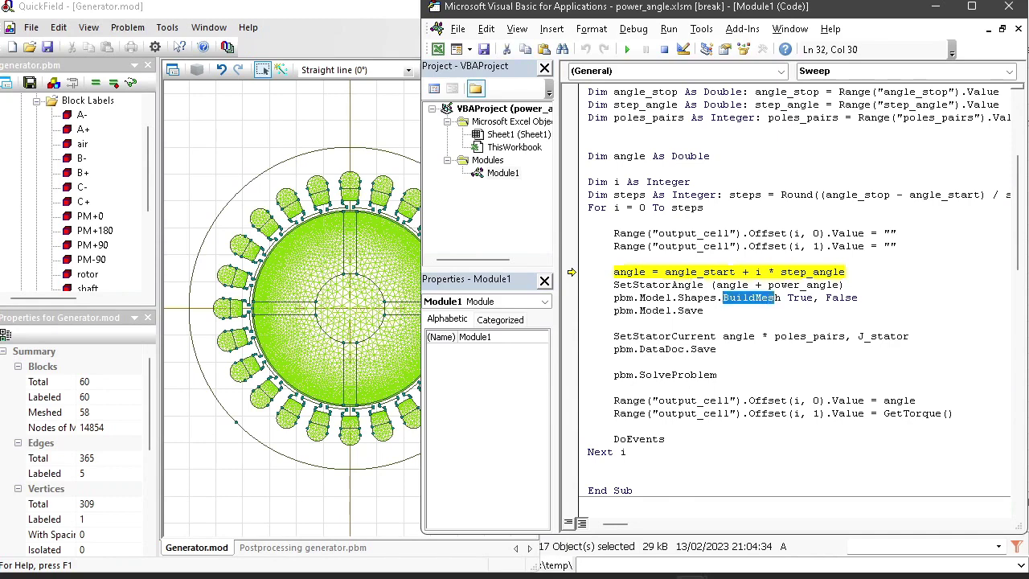
drag(703, 310, 711, 336)
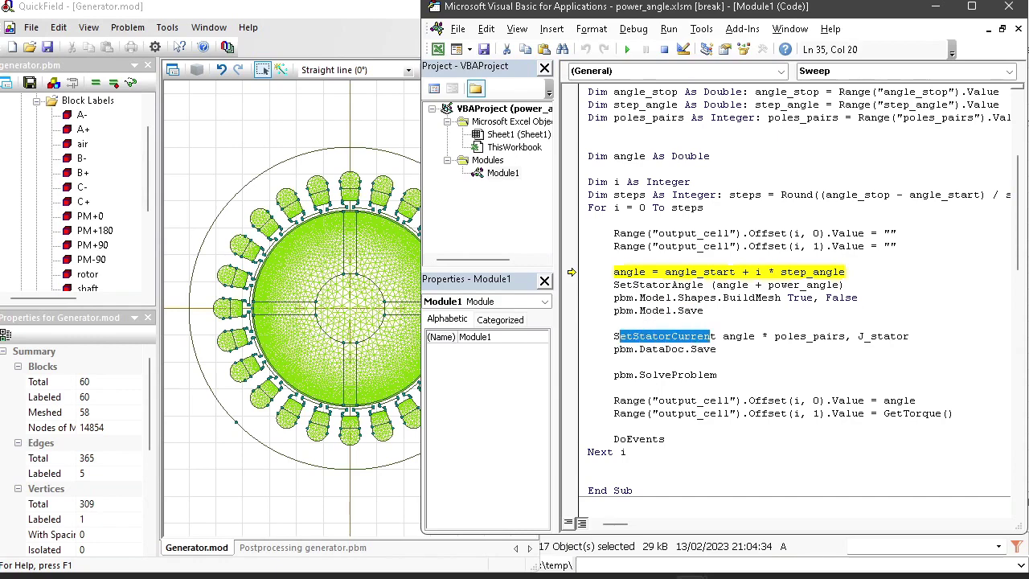
drag(640, 349, 684, 349)
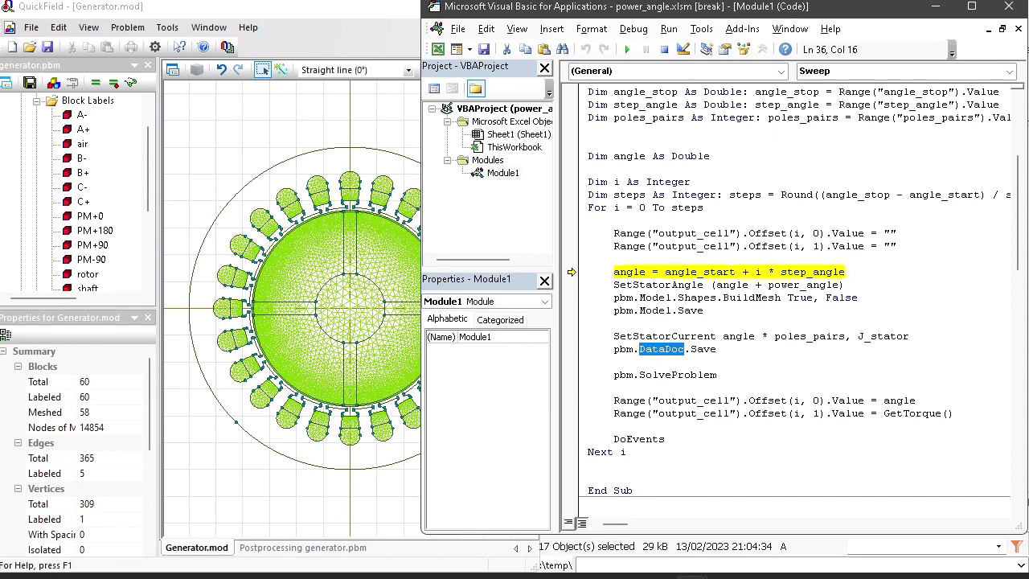
drag(640, 375, 684, 374)
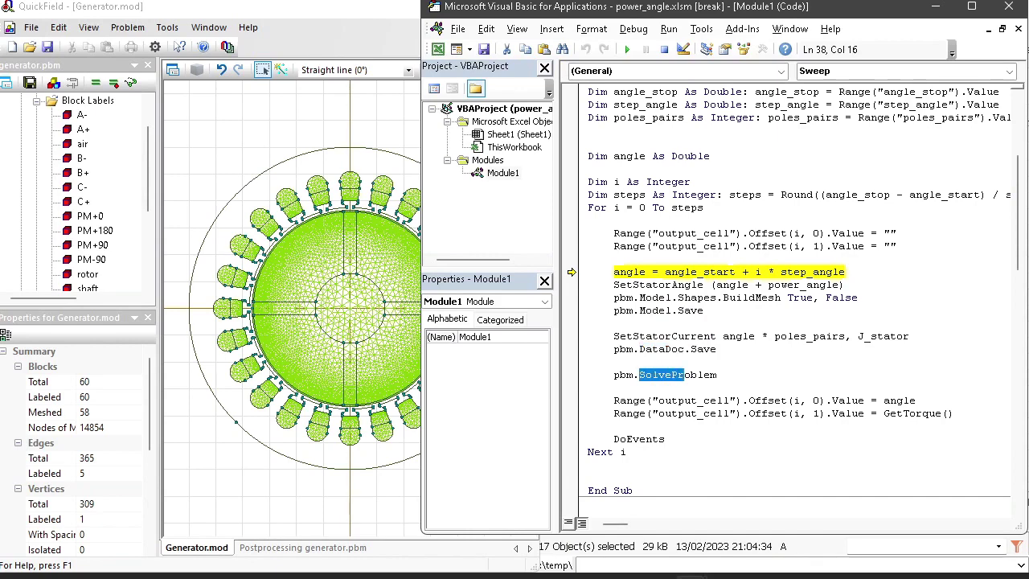
drag(896, 413, 947, 413)
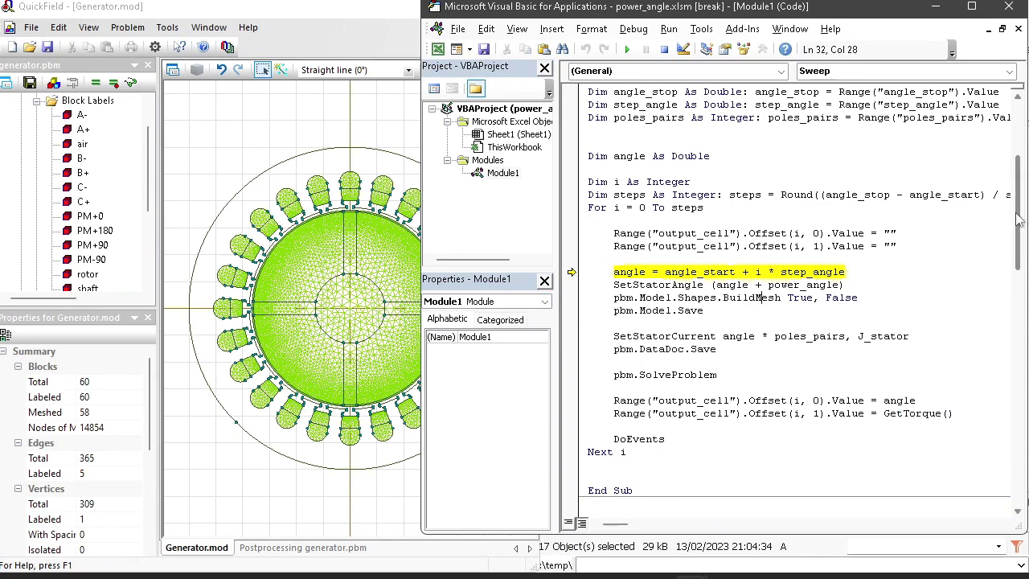
Examine the SetStatorCurrent procedure and its full sine expressions for the phase current densities
scroll(795, 298, down, 9)
click(614, 323)
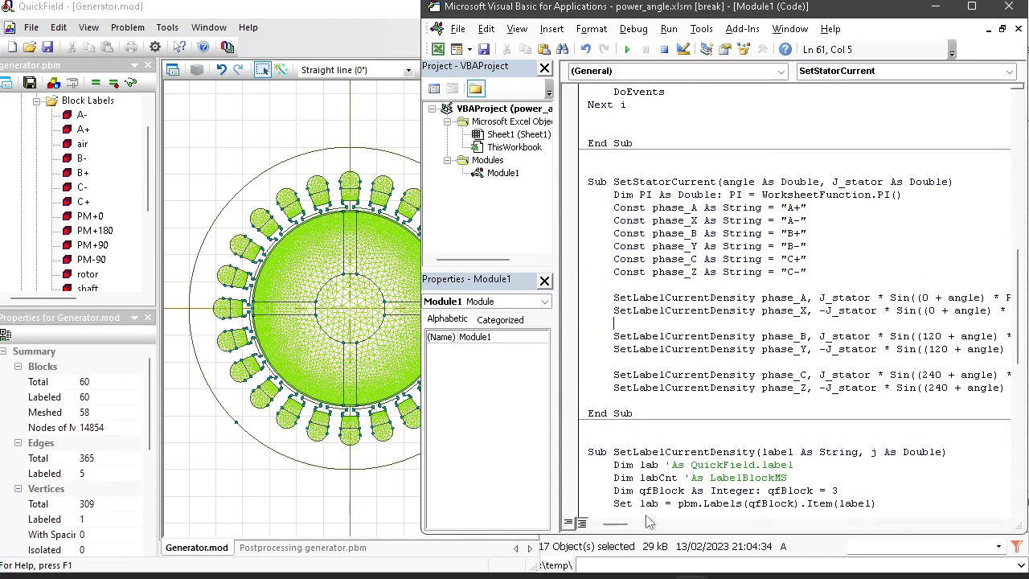
drag(618, 524, 629, 524)
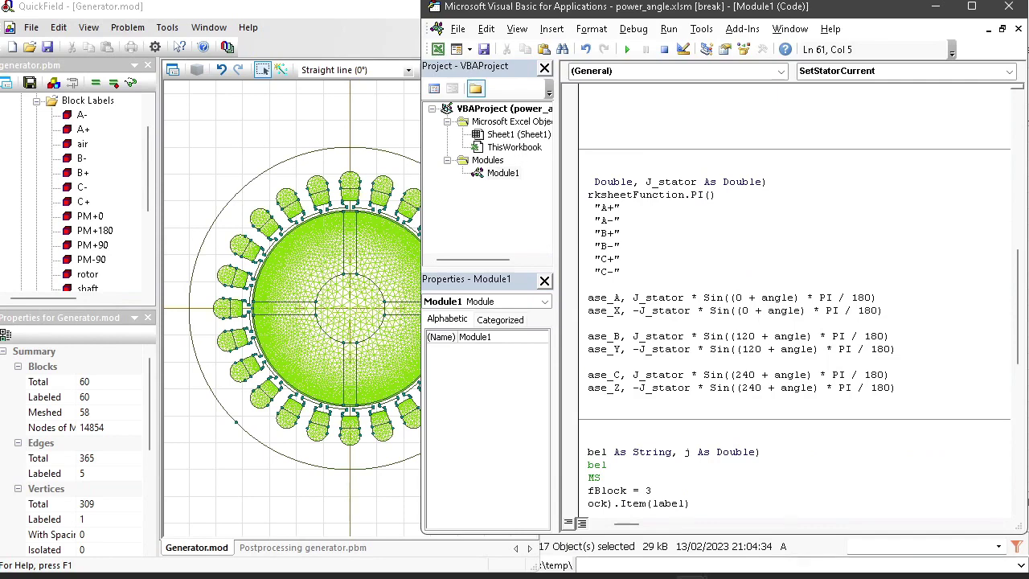
drag(629, 524, 615, 524)
Examine the SetLabelCurrentDensity procedure, including its label argument and the assignment of j to the label's loading
click(587, 452)
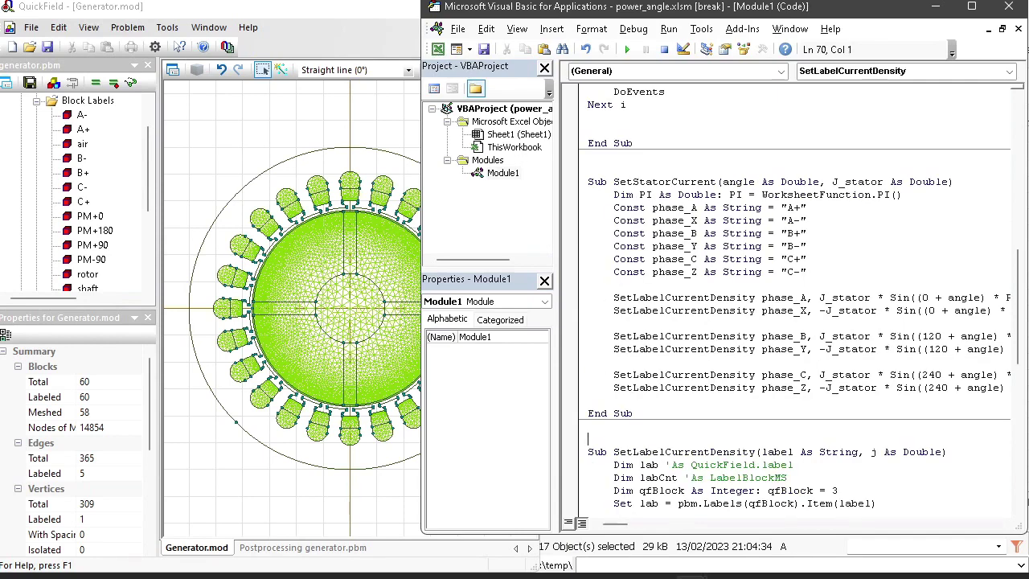
key(Down)
key(Down)
key(Down)
key(Down)
key(Down)
key(Down)
key(Down)
key(Down)
key(Down)
key(Down)
key(Down)
key(Down)
key(Down)
key(Down)
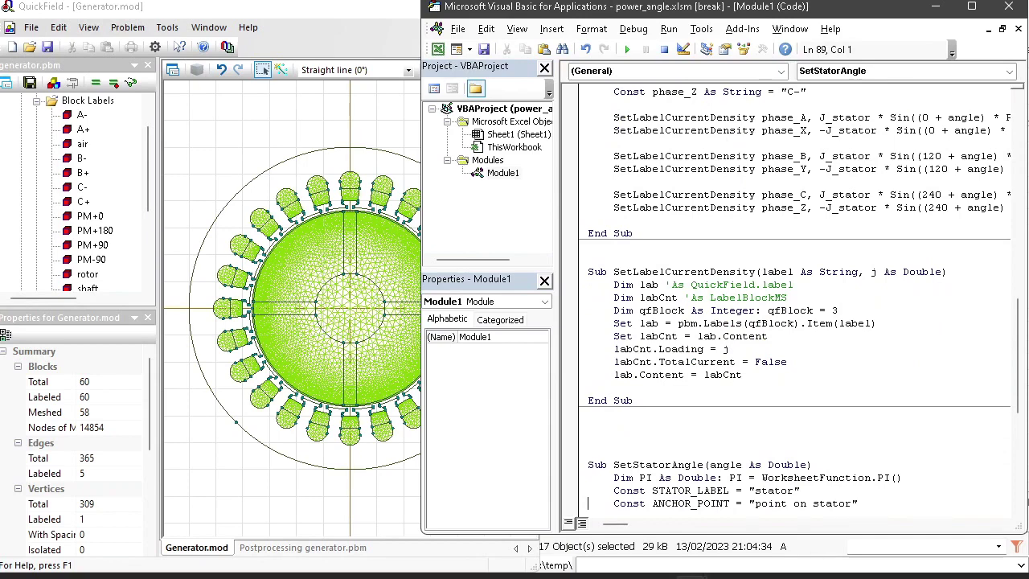
drag(761, 271, 807, 271)
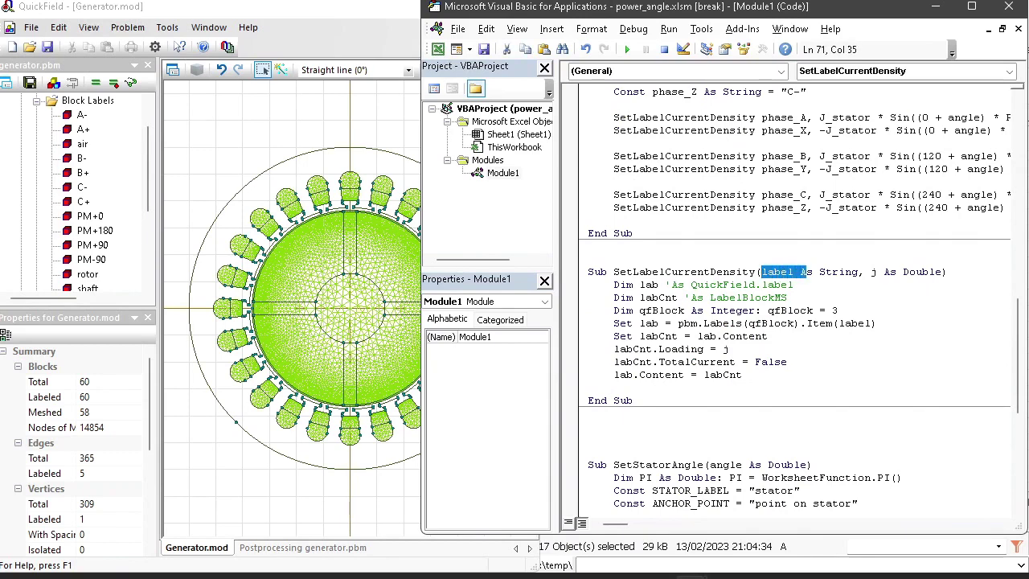
click(729, 349)
double_click(724, 349)
Examine the SetStatorAngle procedure that removes the mesh and rotates the shapes labelled "stator"
key(Down)
key(Down)
key(Down)
key(Down)
key(Down)
key(Down)
key(Down)
key(Down)
key(Down)
key(Down)
key(Down)
key(Down)
key(Down)
key(Down)
key(Down)
key(Down)
key(Down)
key(Down)
key(Down)
key(Down)
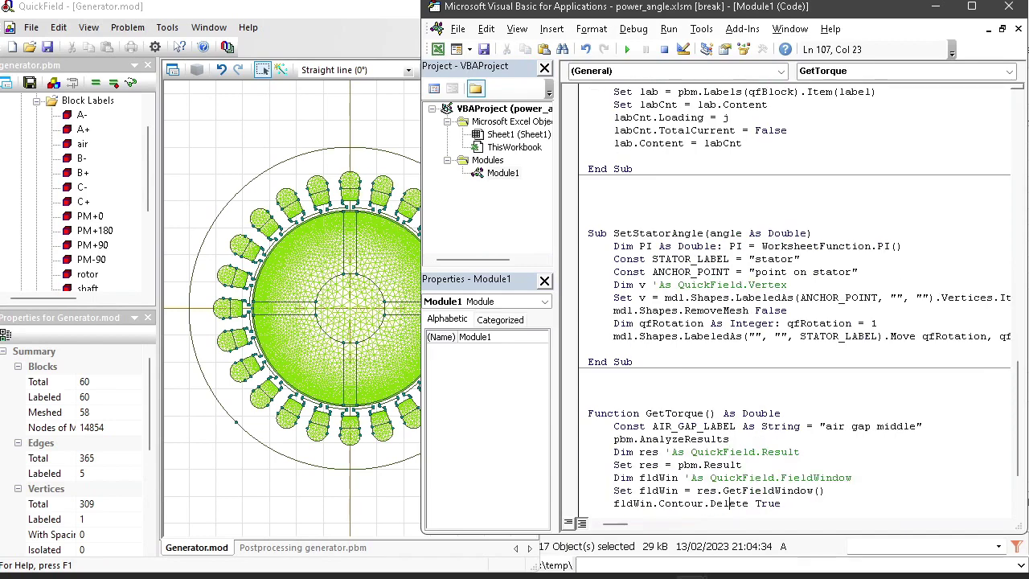
Set the AIR_GAP_LABEL constant in GetTorque to "air gap" and check the Maxwell torque integral call
drag(800, 336, 987, 336)
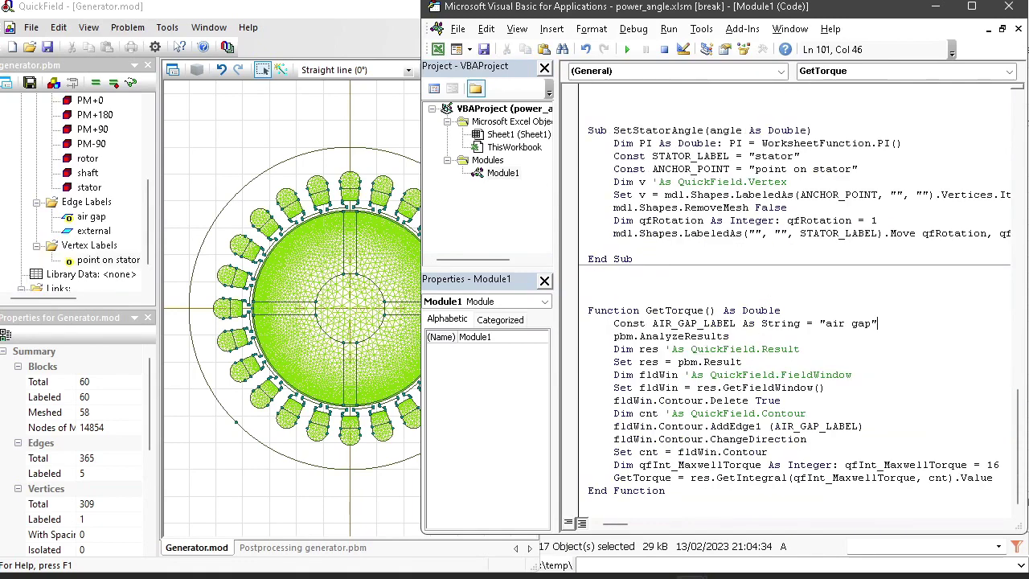
drag(825, 323, 876, 324)
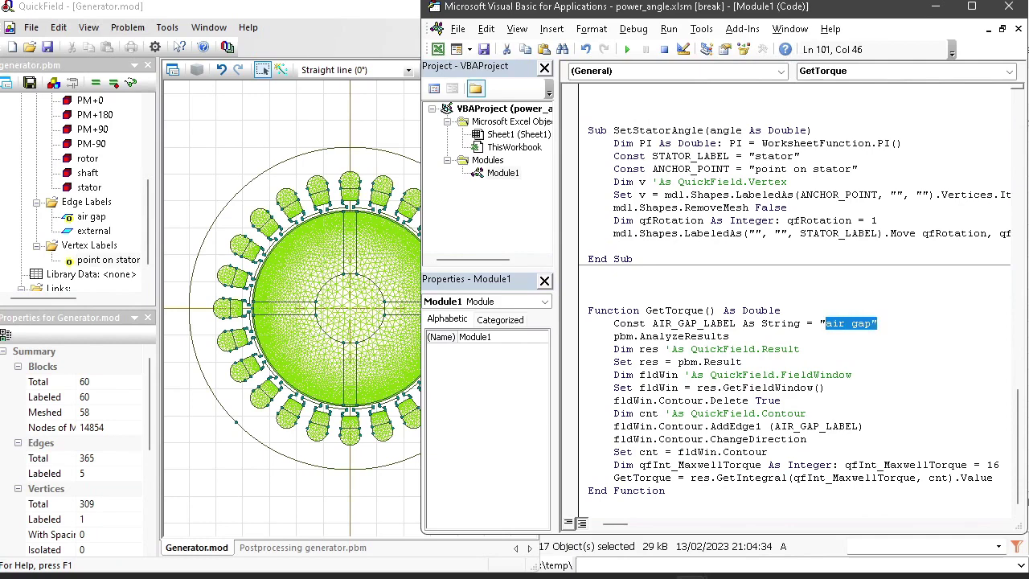
drag(793, 477, 916, 478)
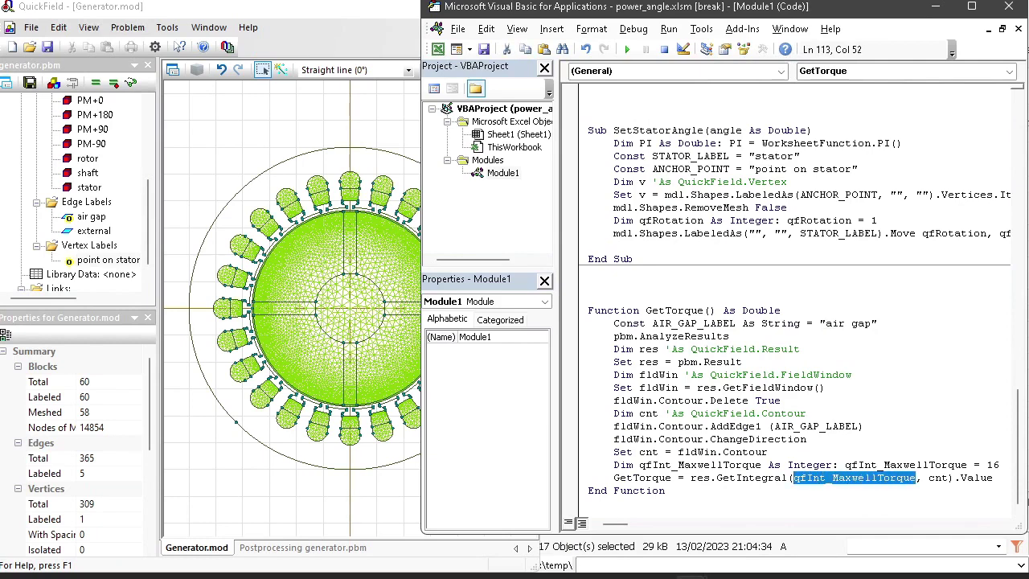
Add a breakpoint on the BuildMesh line in Sweep and continue running the macro up to it
scroll(788, 298, up, 15)
scroll(788, 297, down, 2)
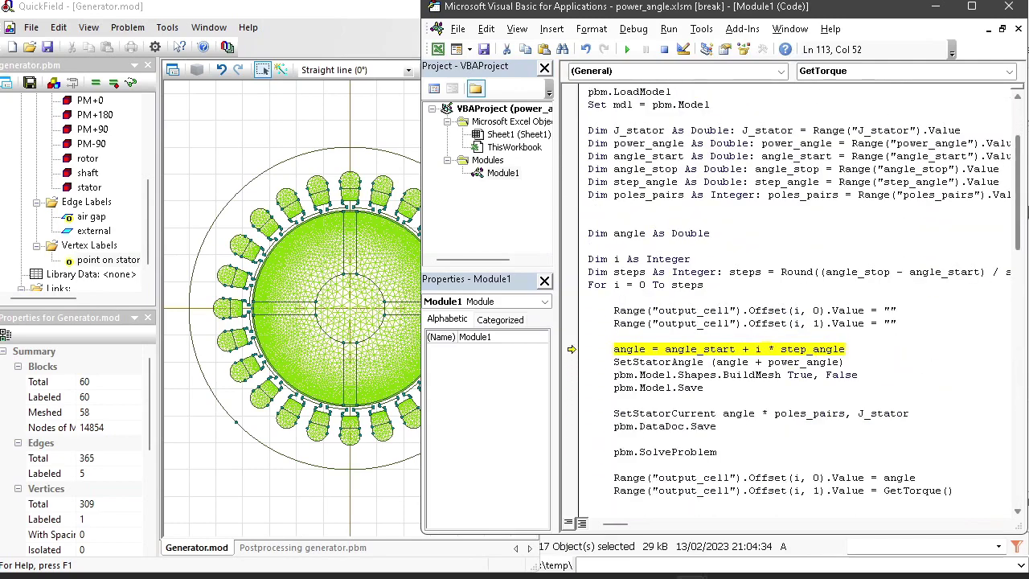
scroll(788, 321, down, 1)
click(569, 336)
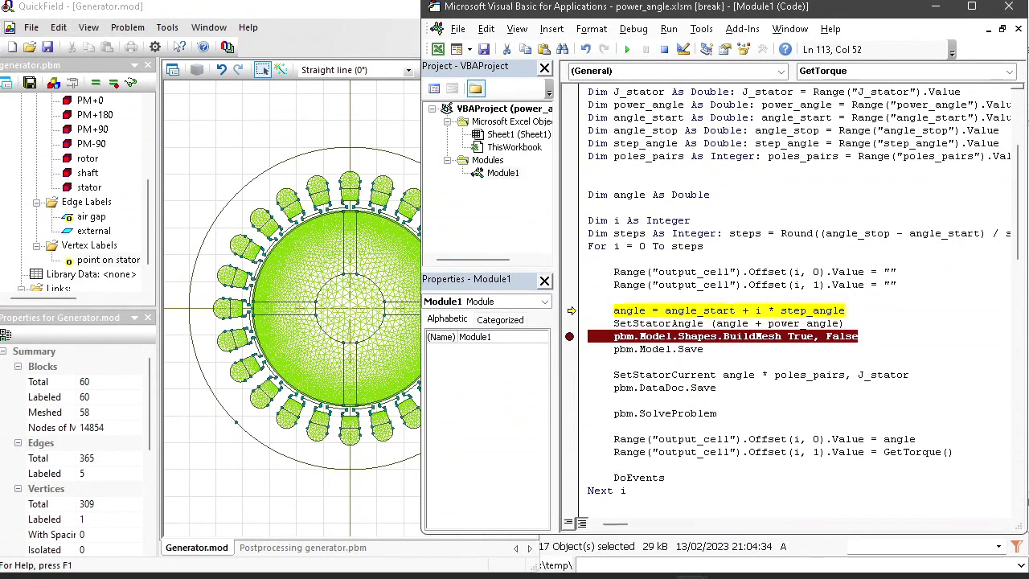
click(626, 50)
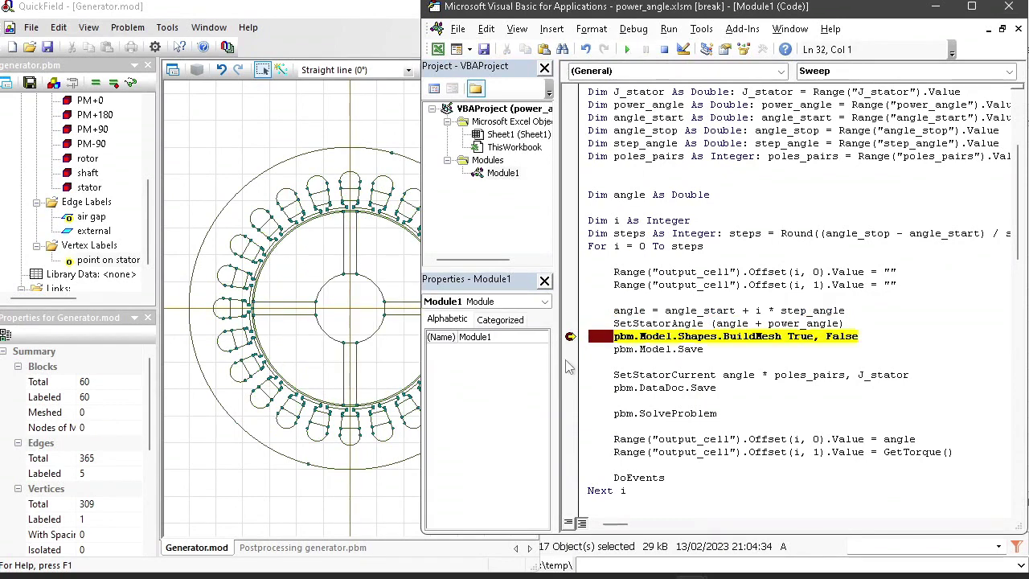
Step through the mesh building and model saving lines, and add a breakpoint on pbm.DataDoc.Save
key(F8)
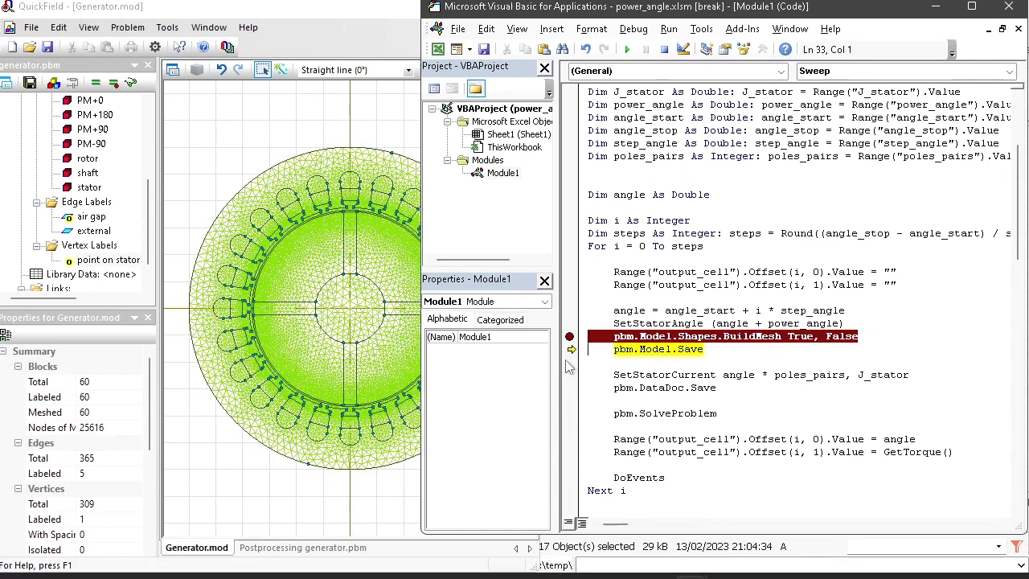
key(F8)
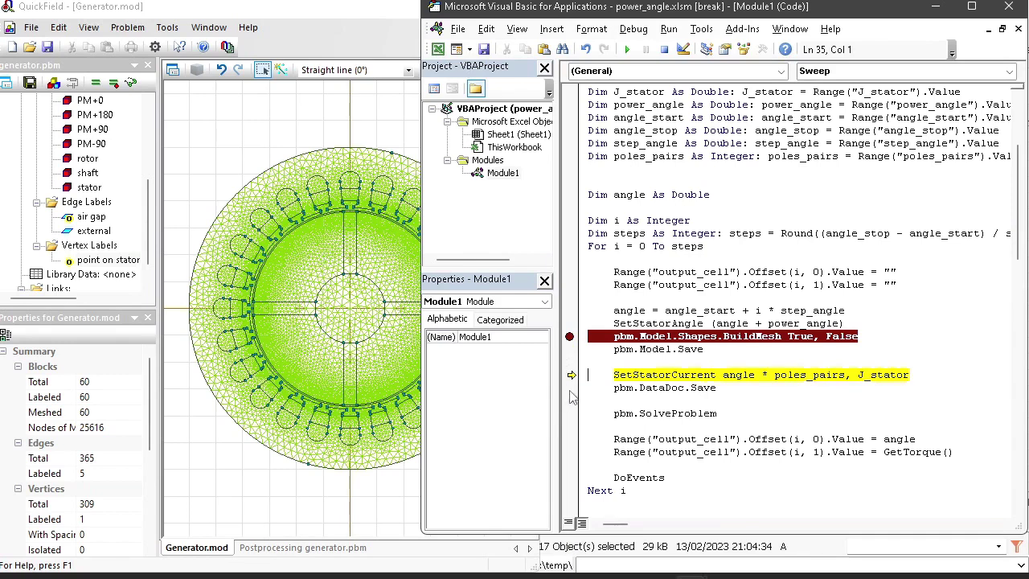
click(569, 387)
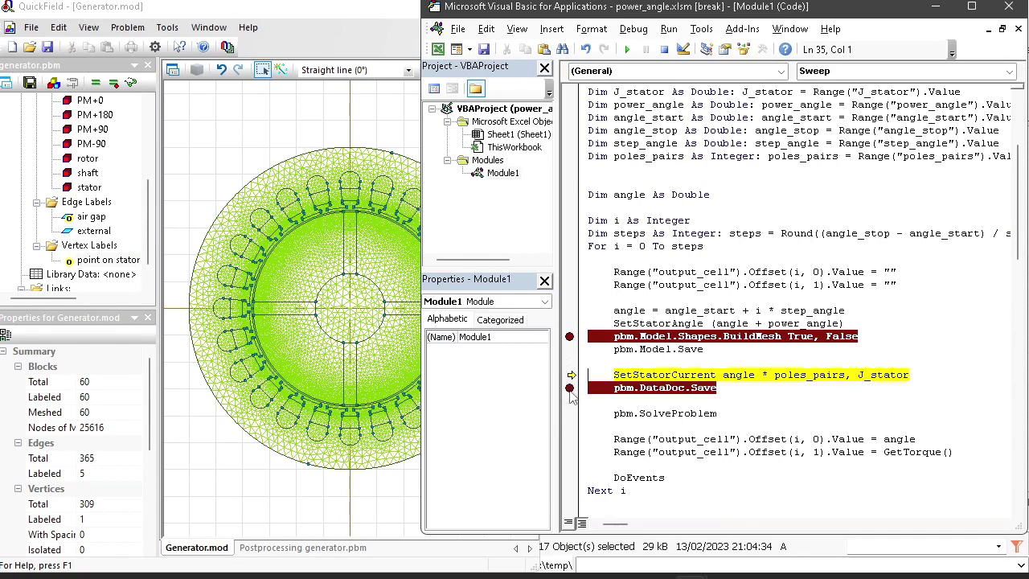
Continue the macro to the pbm.DataDoc.Save breakpoint and check the current density assigned to block label B-
click(629, 50)
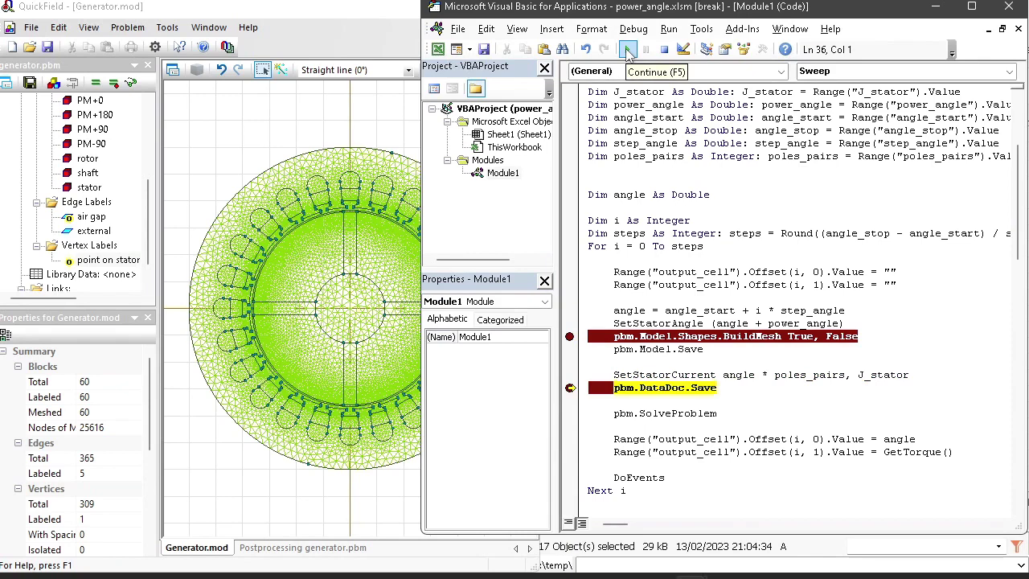
drag(146, 181, 146, 123)
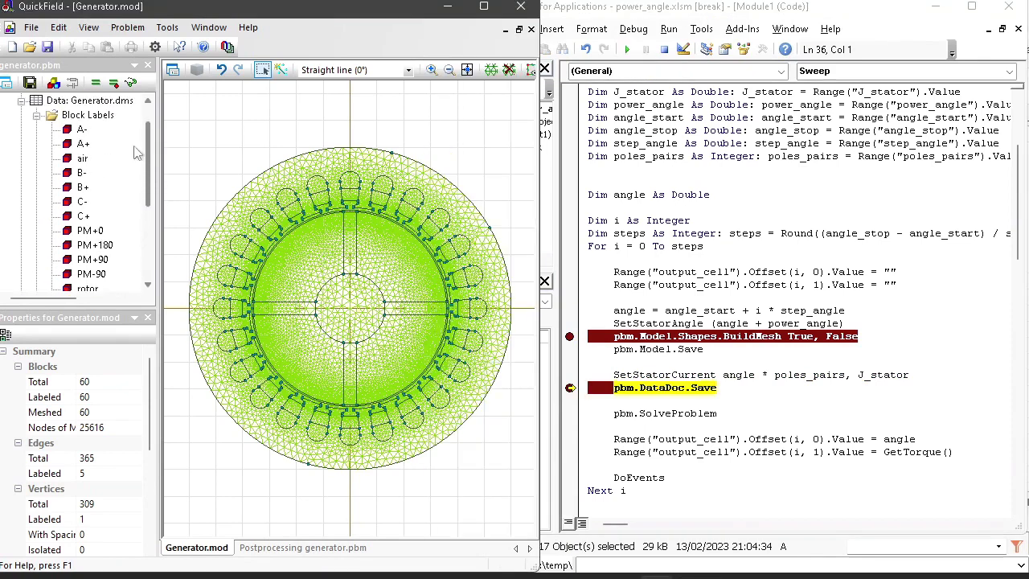
double_click(80, 174)
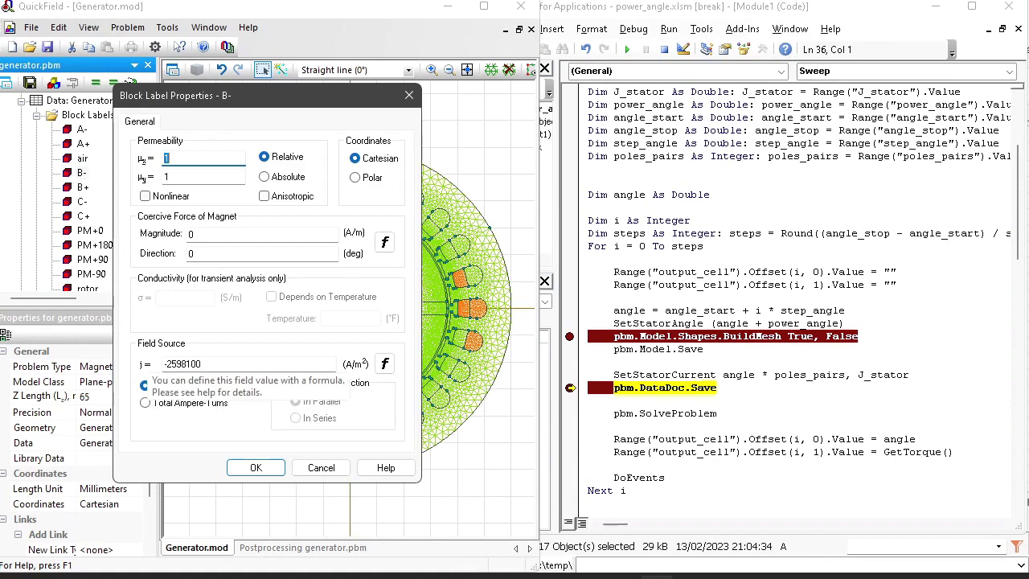
click(341, 469)
Step through saving the data document, solving the problem and writing the angle, and run on to output the GetTorque value
click(718, 387)
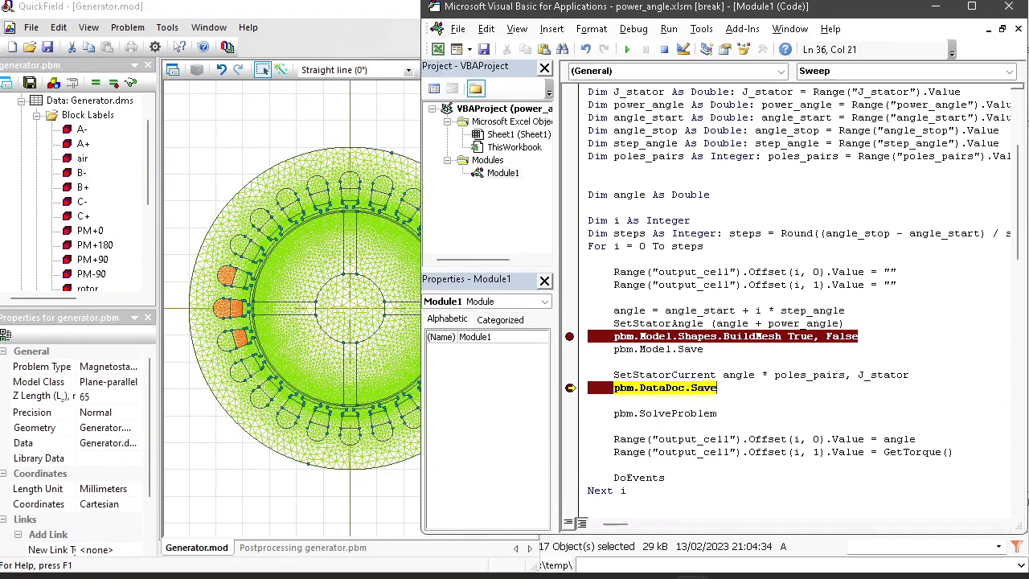
key(F8)
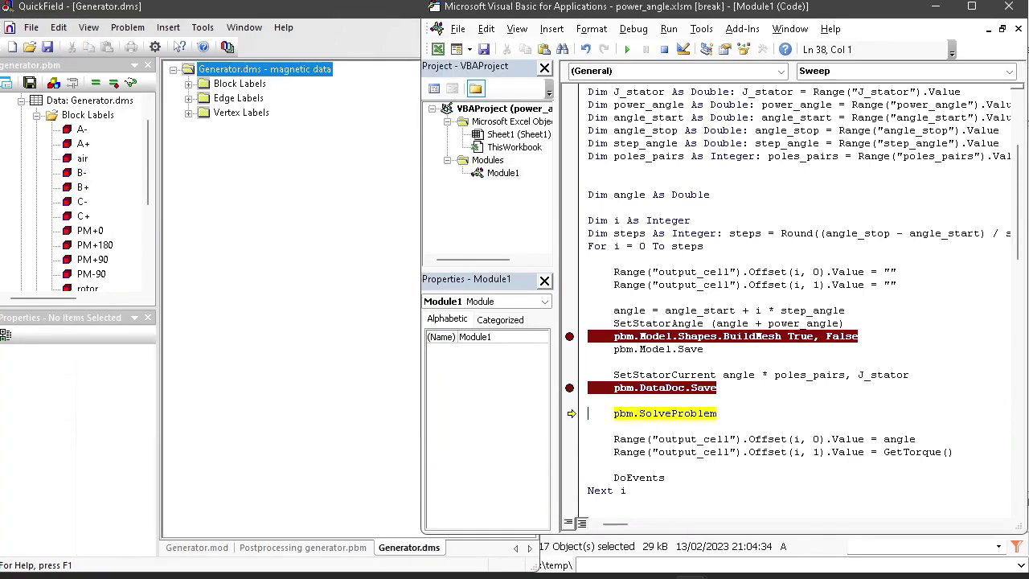
key(F8)
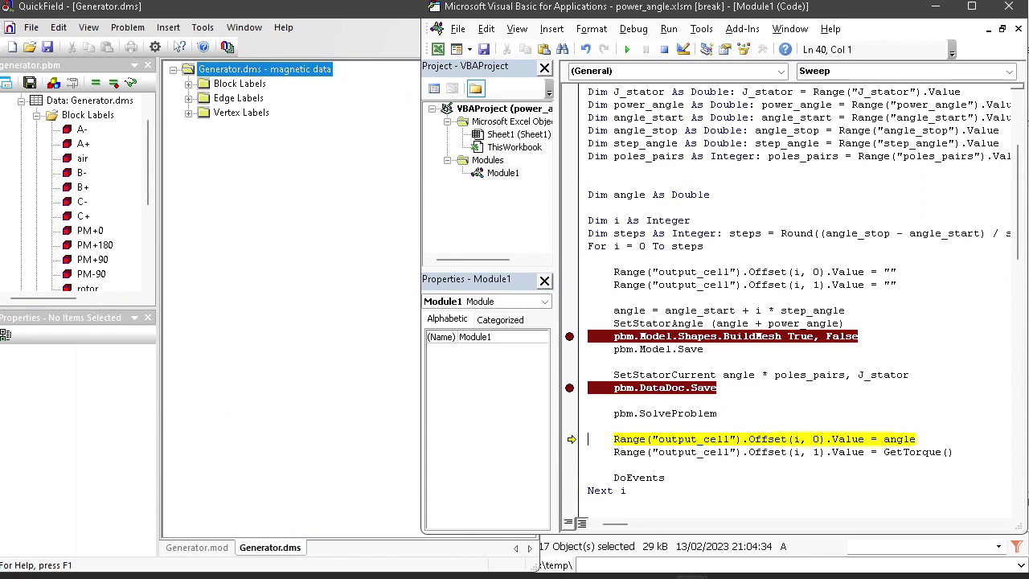
mouse_move(892, 440)
key(F8)
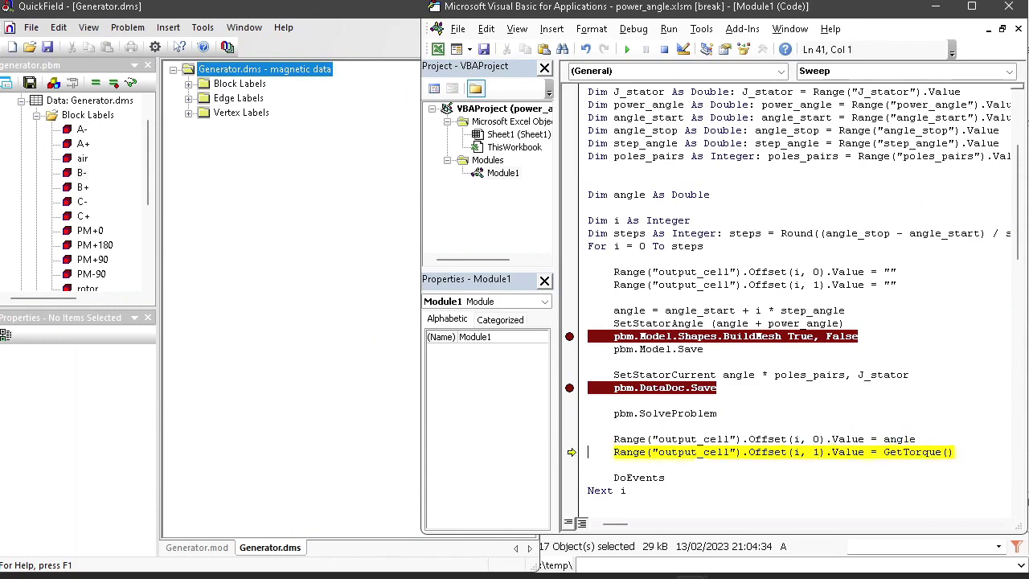
key(F5)
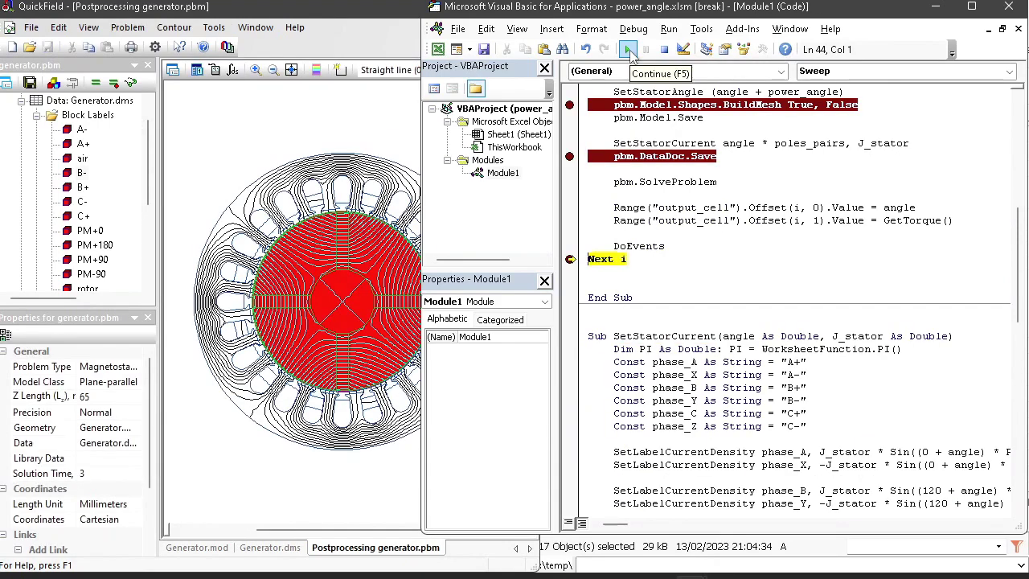
Calculate the rotor's mechanical torque with the Integral Calculator and switch to the power_angle.xlsm worksheet in Excel
click(232, 70)
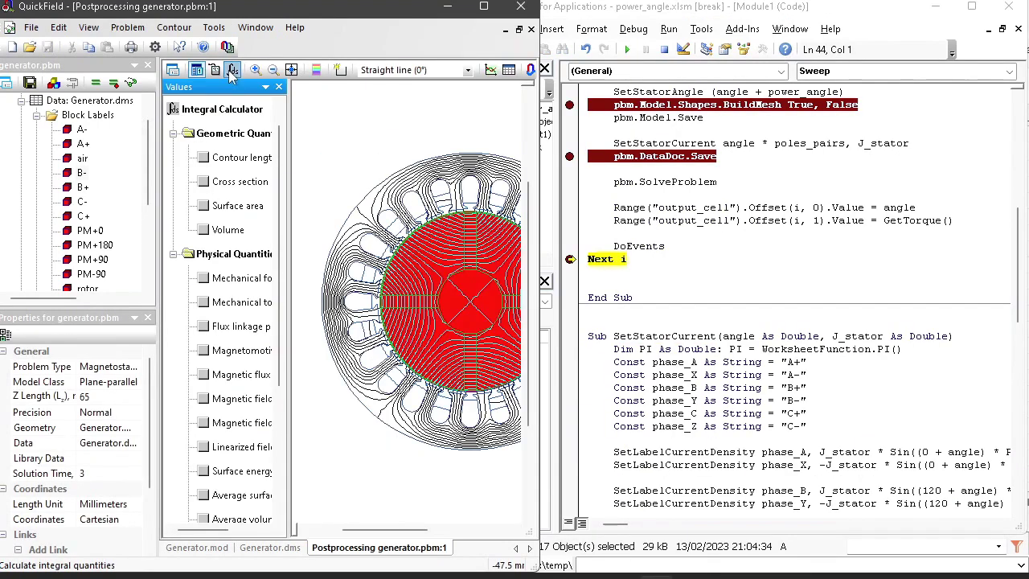
click(204, 302)
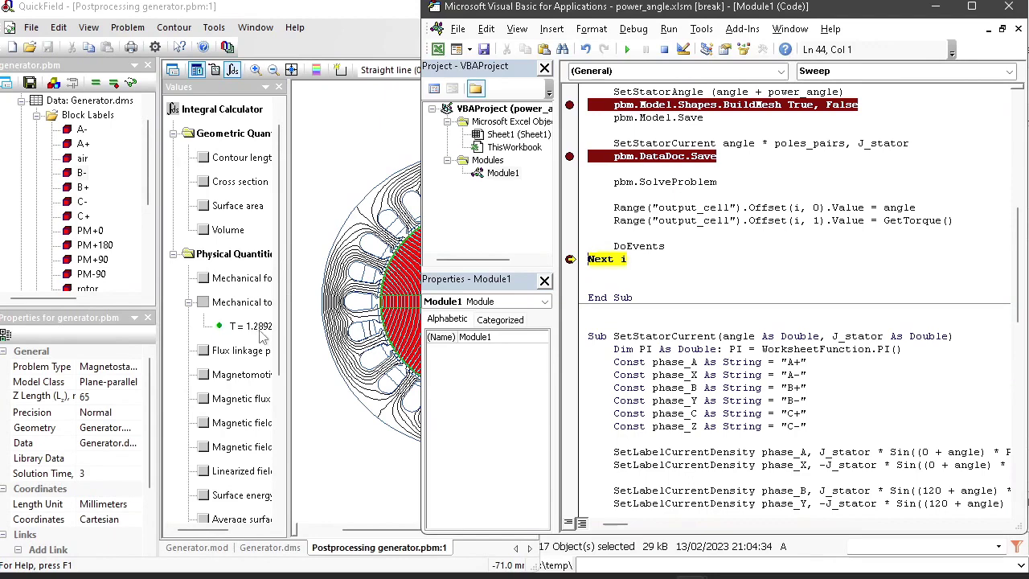
mouse_move(691, 575)
click(653, 524)
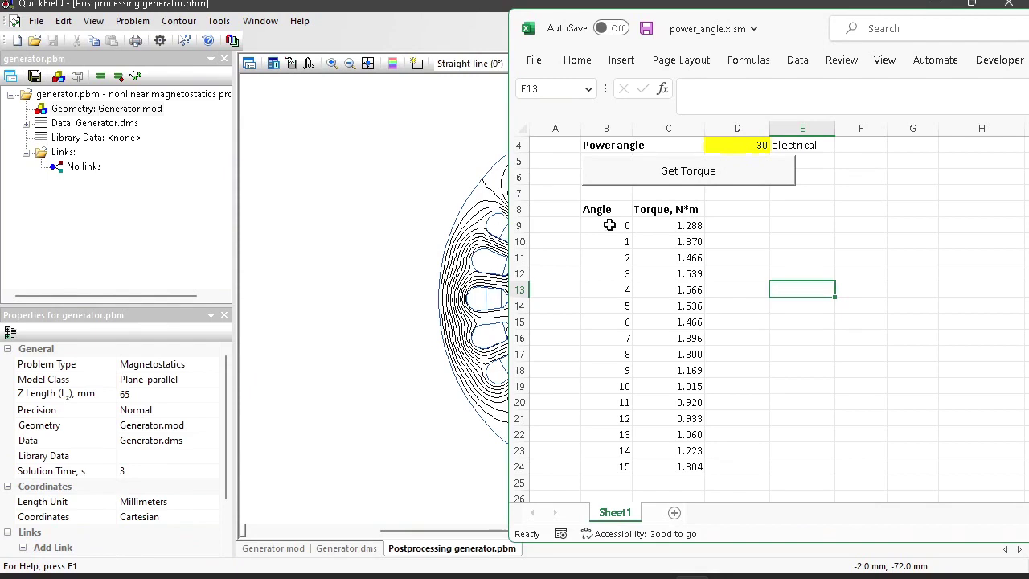
Insert a scatter chart with smooth lines and markers from the Angle and Torque table in B8:C24
drag(611, 212, 680, 469)
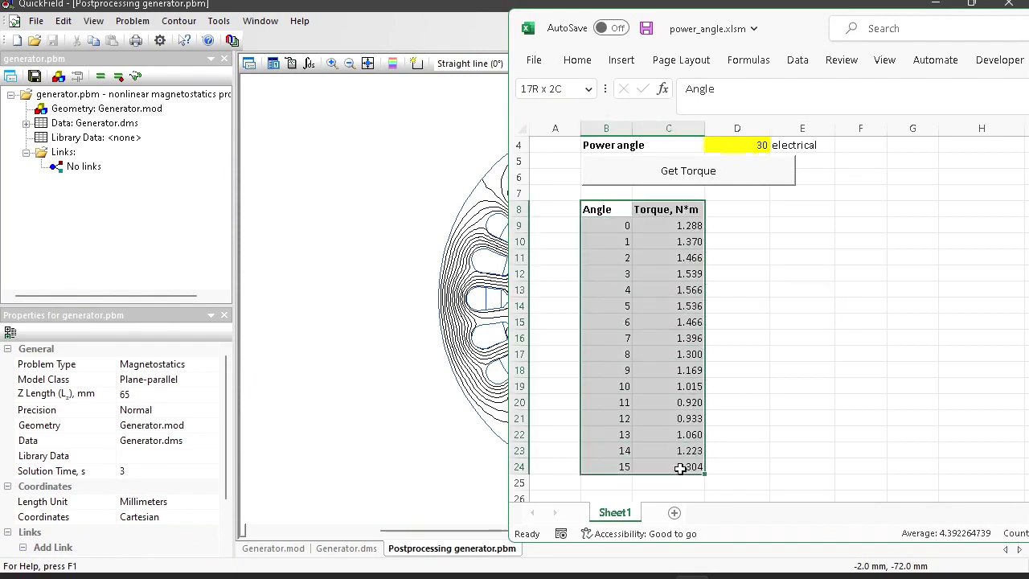
click(624, 61)
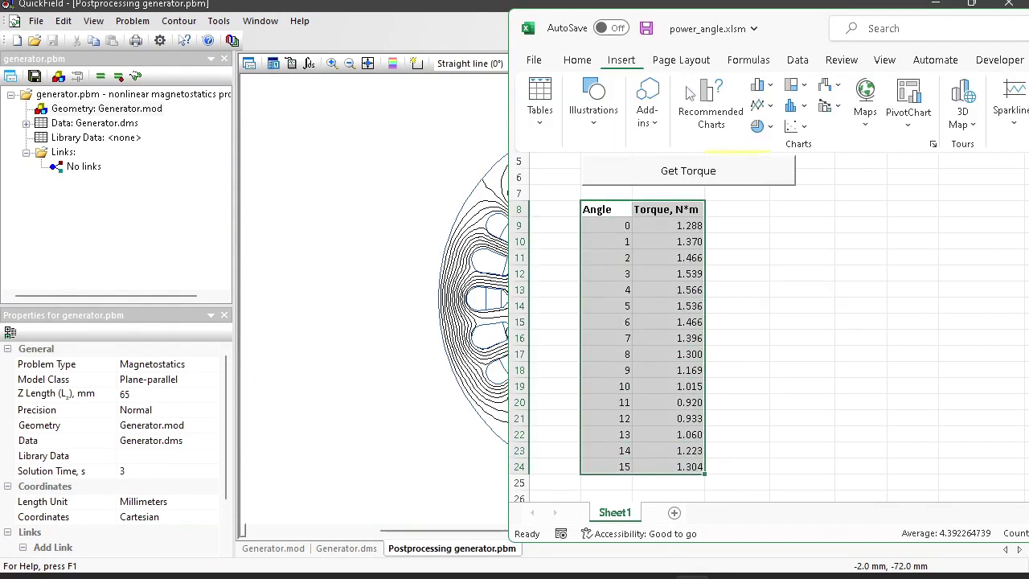
click(796, 127)
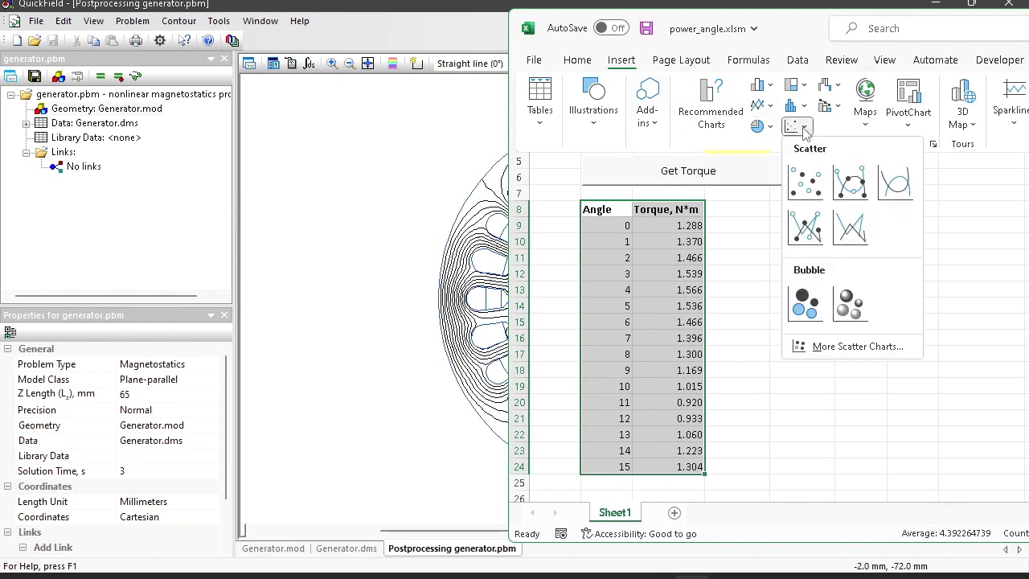
click(849, 187)
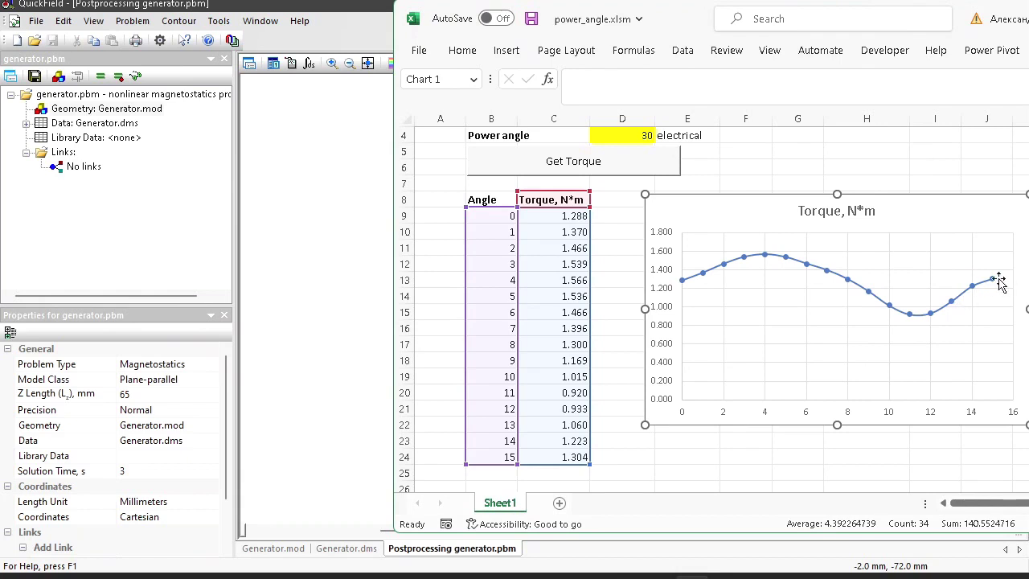
Calculate the average torque in cell D10 with the AVERAGE function over C9:C24
click(607, 231)
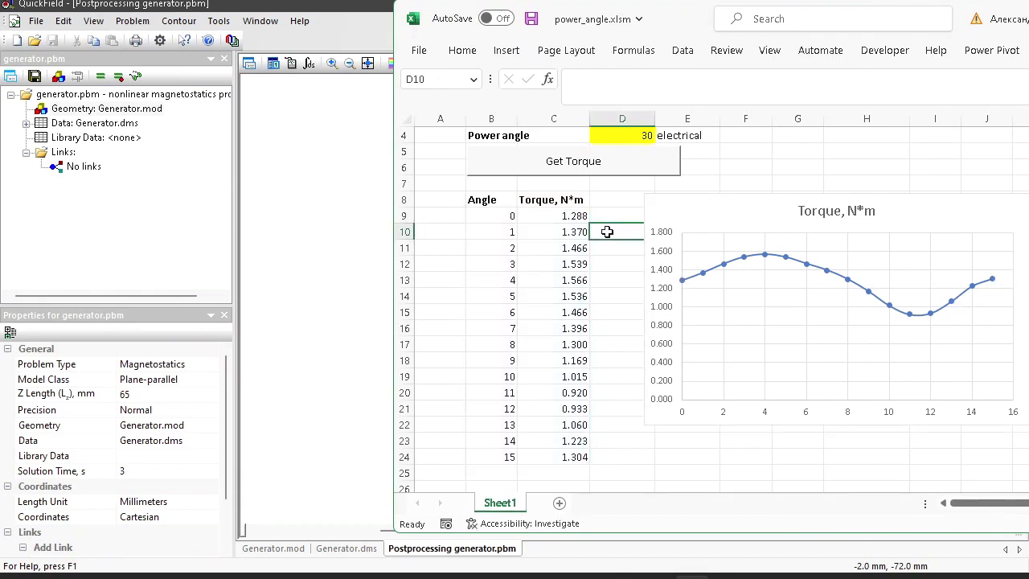
text(=average()
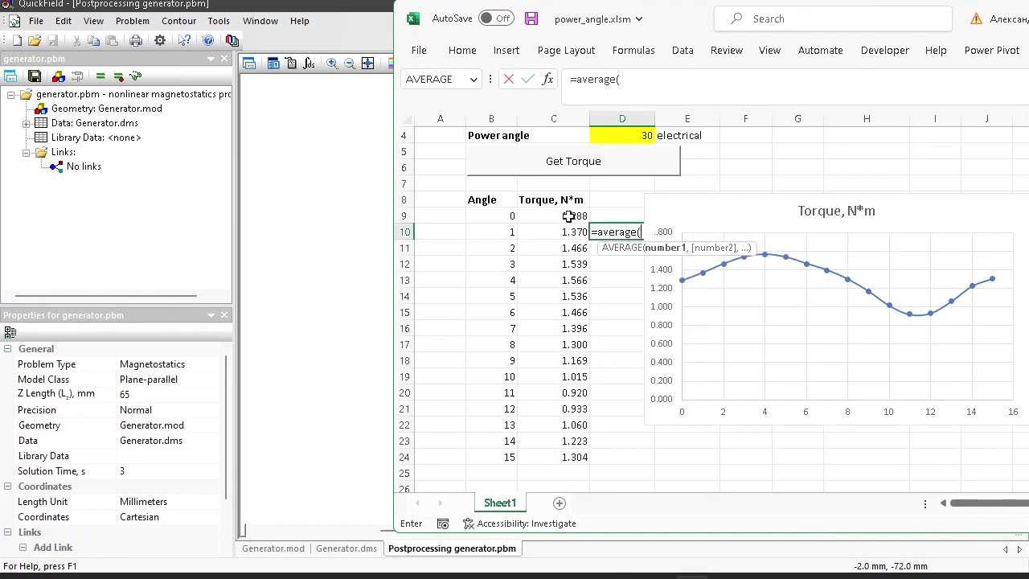
drag(568, 216, 573, 456)
key(ctrl+Return)
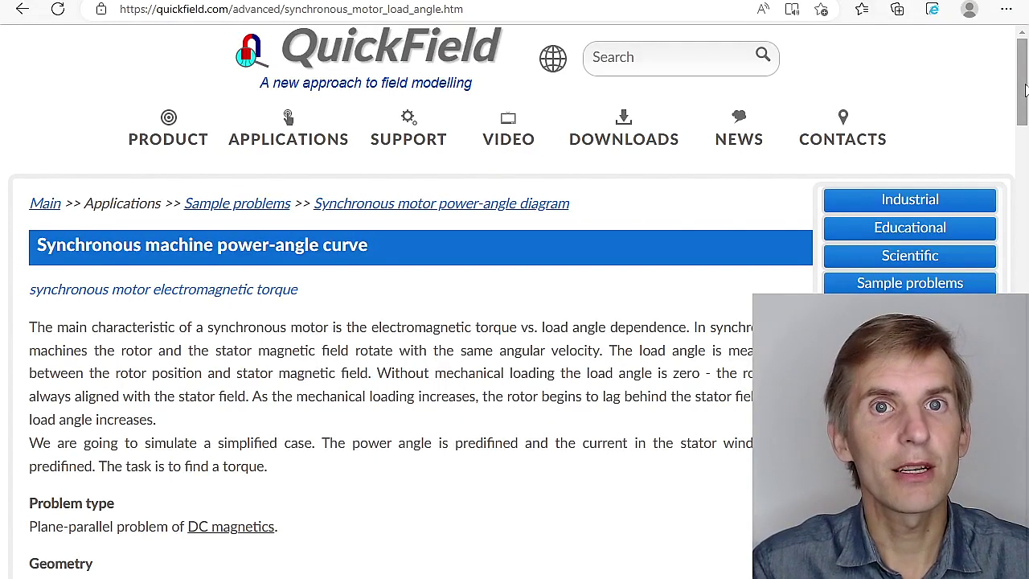
Look through the synchronous machine power-angle curve web page for the simulation files download and the QuickField Edition note
drag(1025, 90, 1024, 479)
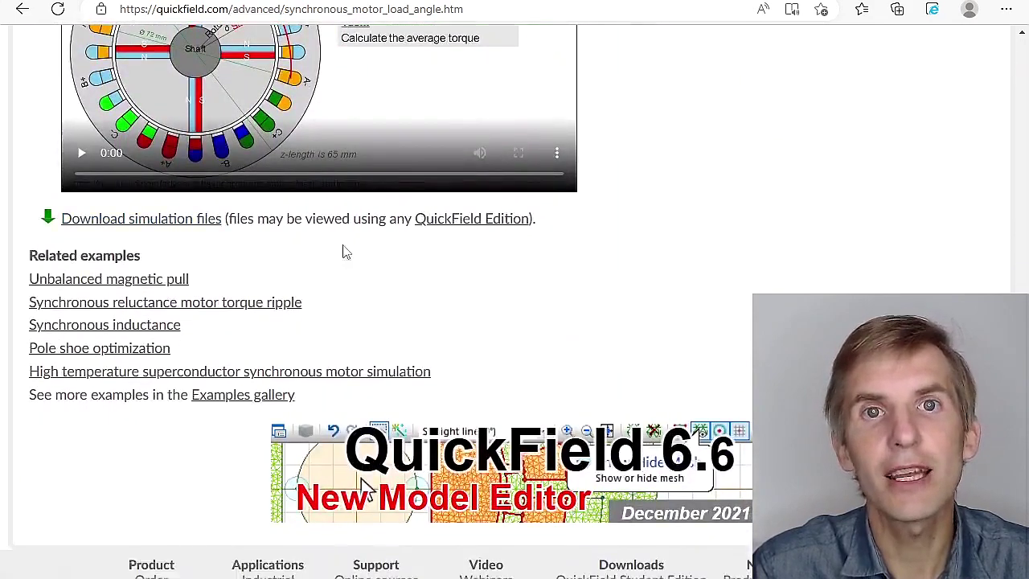
mouse_move(434, 227)
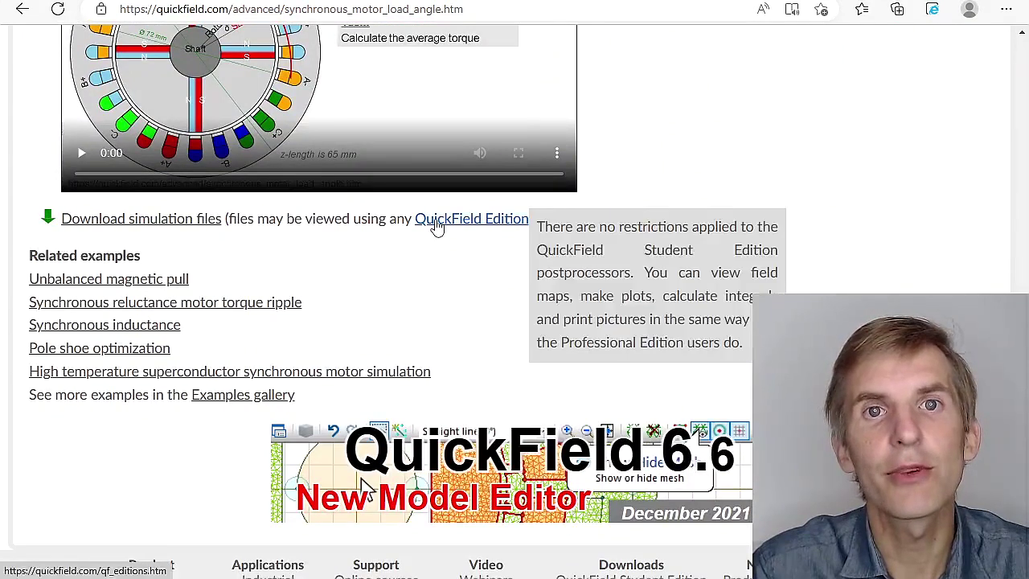